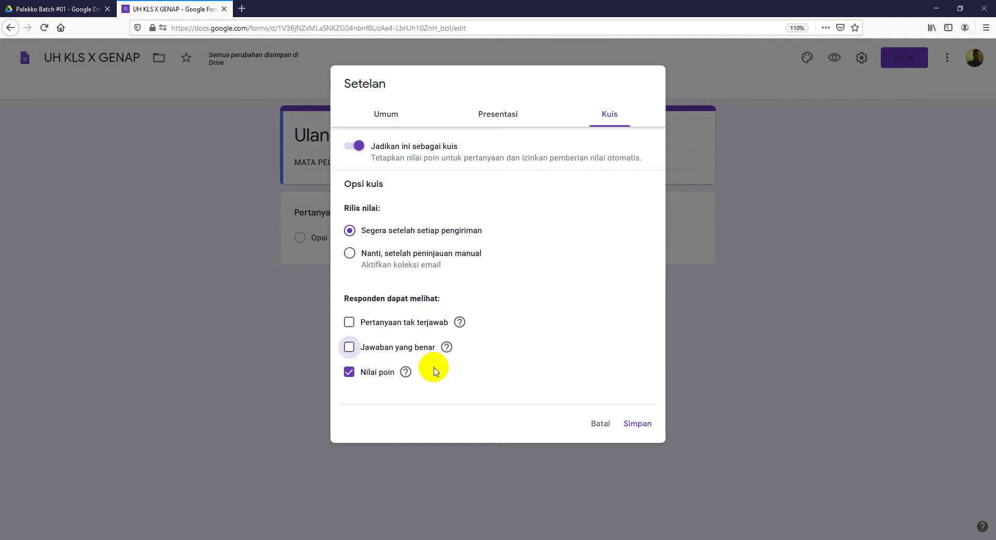
Step: Untick 'Nilai poin', release grades 'Nanti, setelah peninjauan manual', and save the quiz settings
{"action": "left_click", "coordinate": [350, 372]}
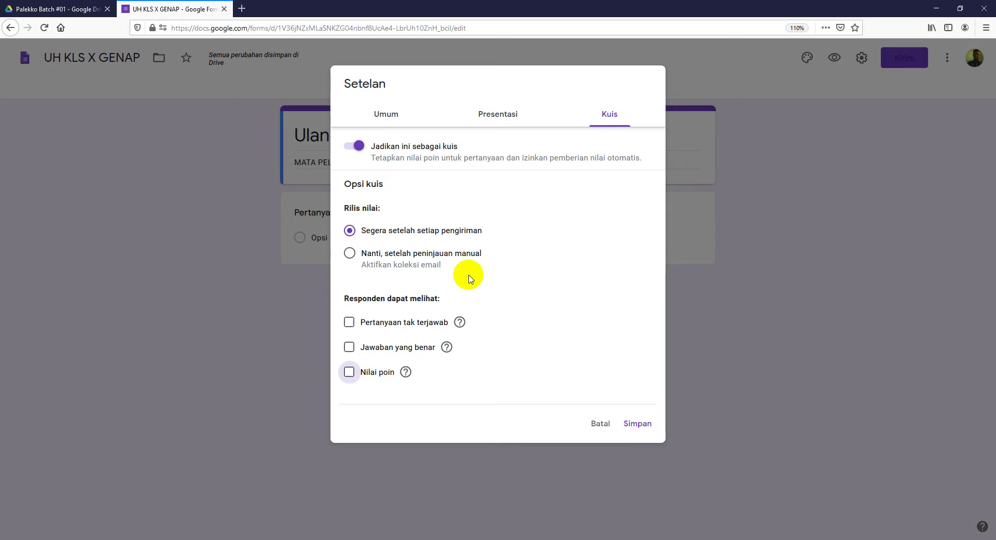
{"action": "left_click", "coordinate": [349, 254]}
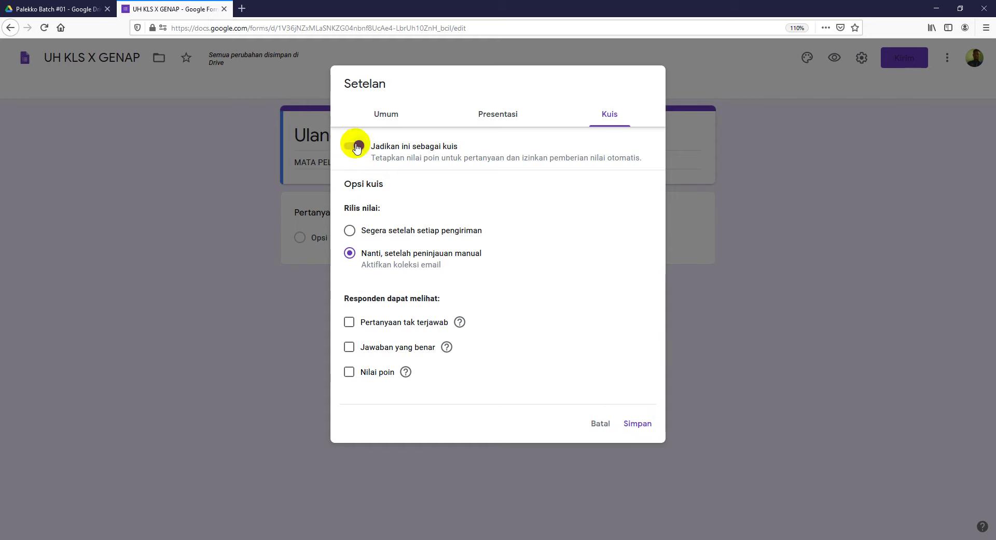
{"action": "left_click", "coordinate": [639, 424]}
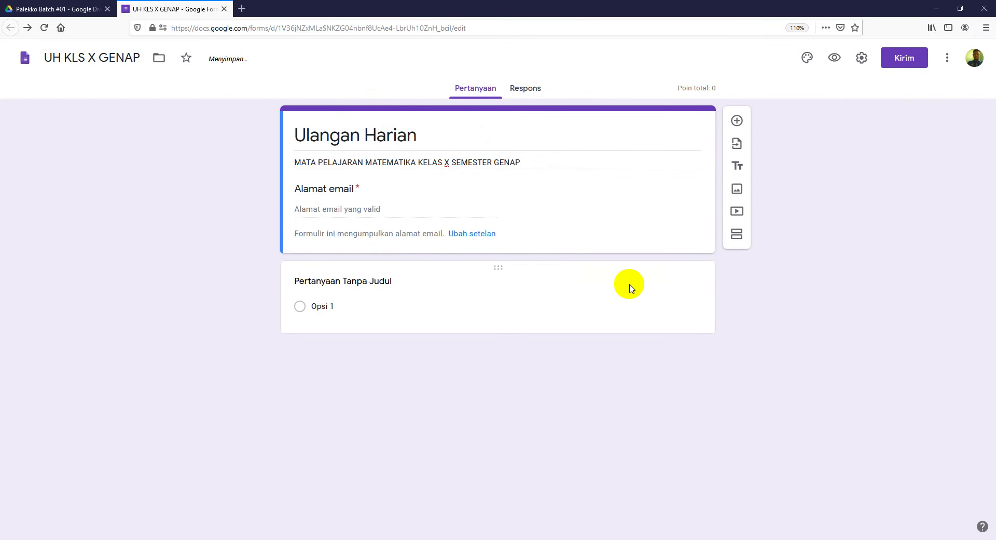
Step: Select the untitled question, check the plan slide in PowerPoint, then return to the UH KLS X GENAP form
{"action": "left_click", "coordinate": [533, 269]}
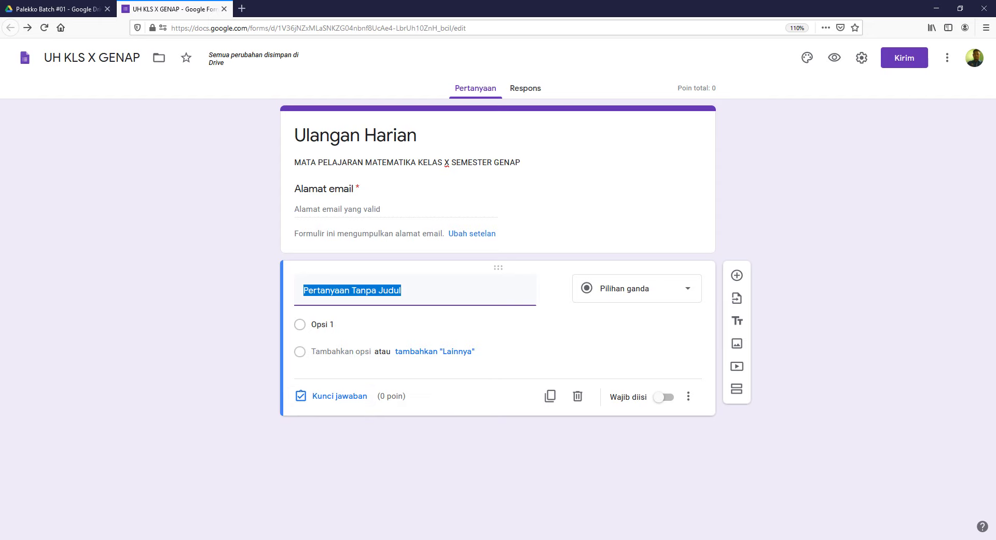
{"action": "left_click", "coordinate": [385, 539]}
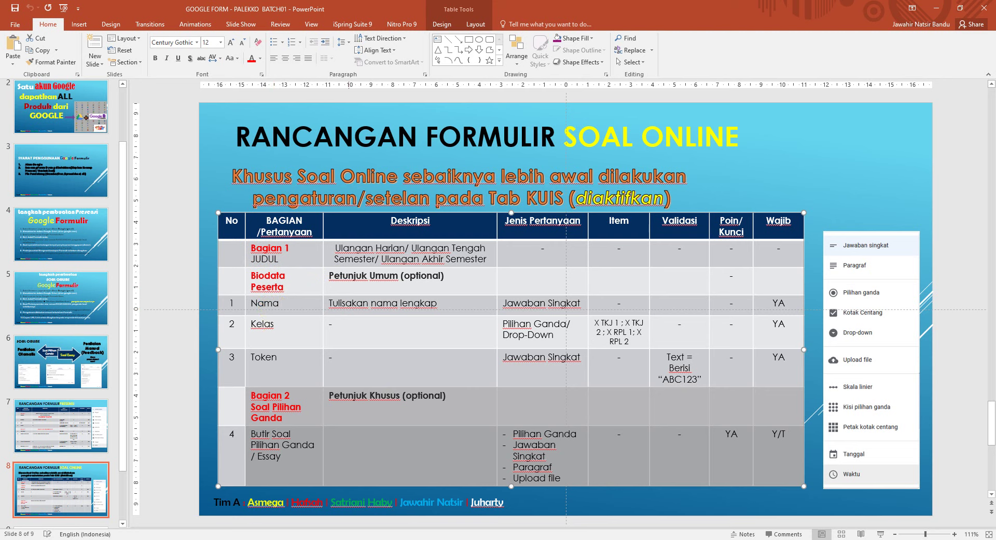
{"action": "mouse_move", "coordinate": [363, 538]}
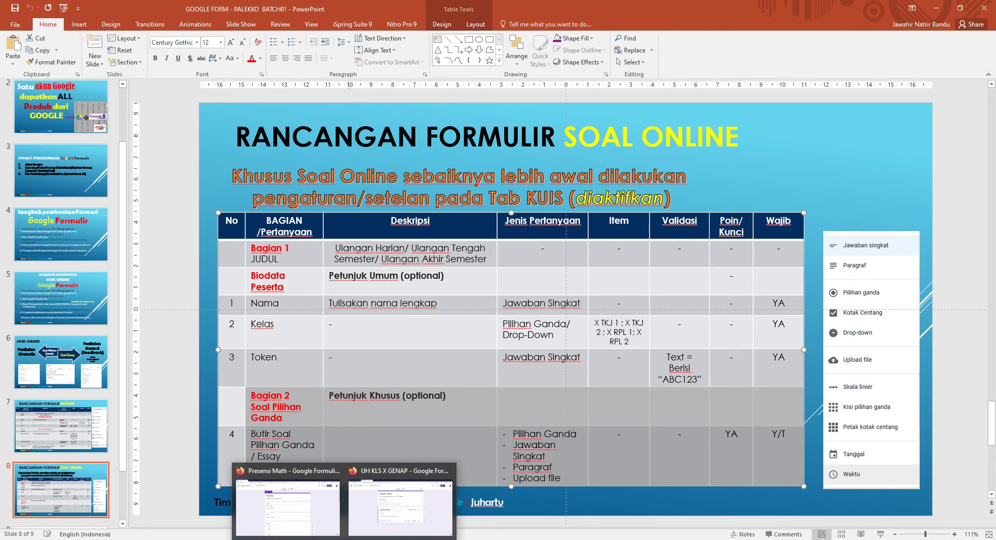
{"action": "left_click", "coordinate": [362, 516]}
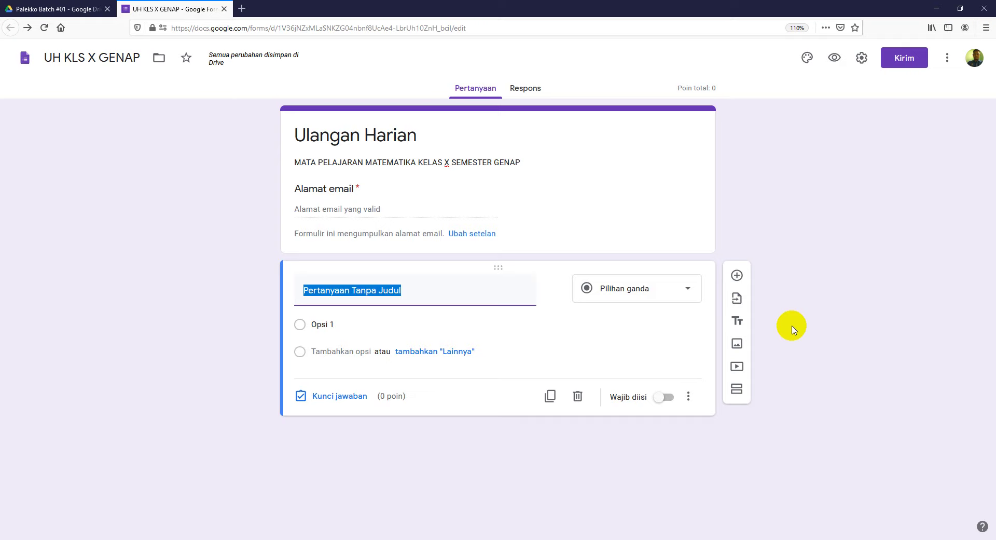
Step: Choose Presensi Math as the import source and tick its Nama and Kelas questions
{"action": "left_click", "coordinate": [737, 300]}
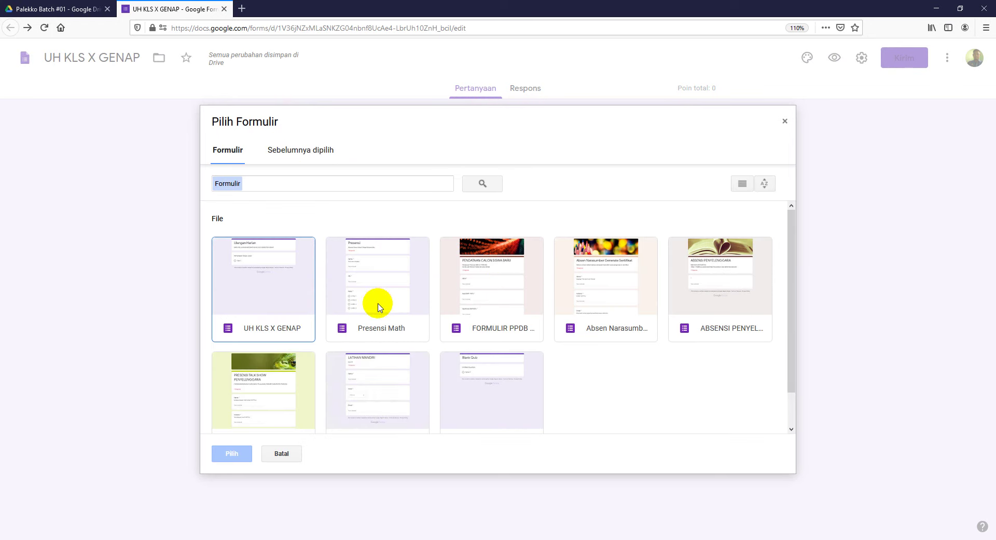
{"action": "left_click", "coordinate": [385, 306]}
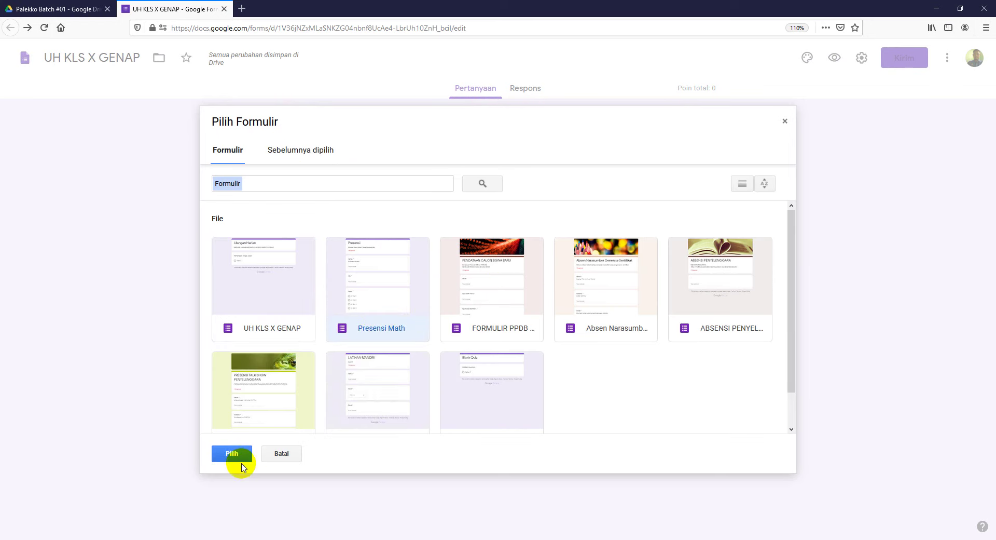
{"action": "left_click", "coordinate": [233, 455]}
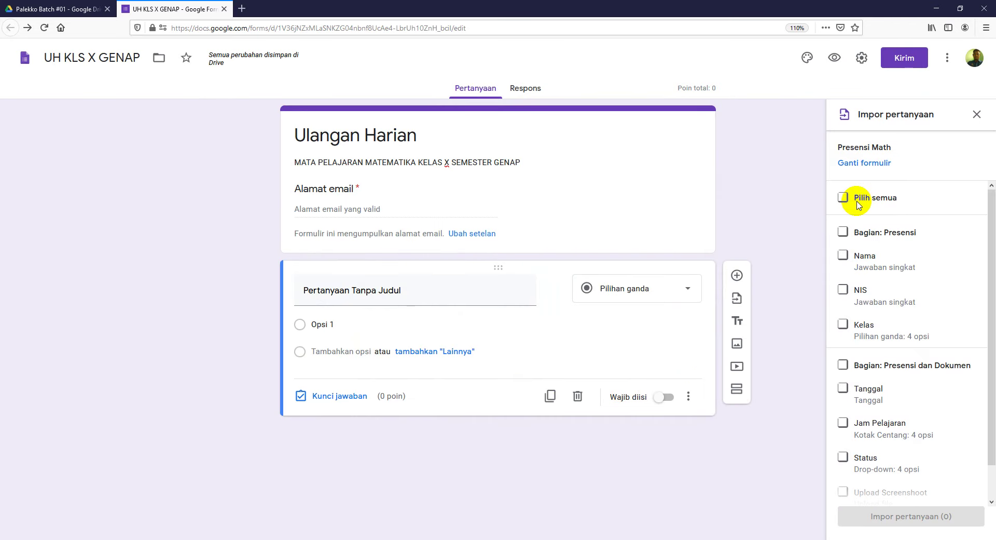
{"action": "left_click", "coordinate": [845, 254]}
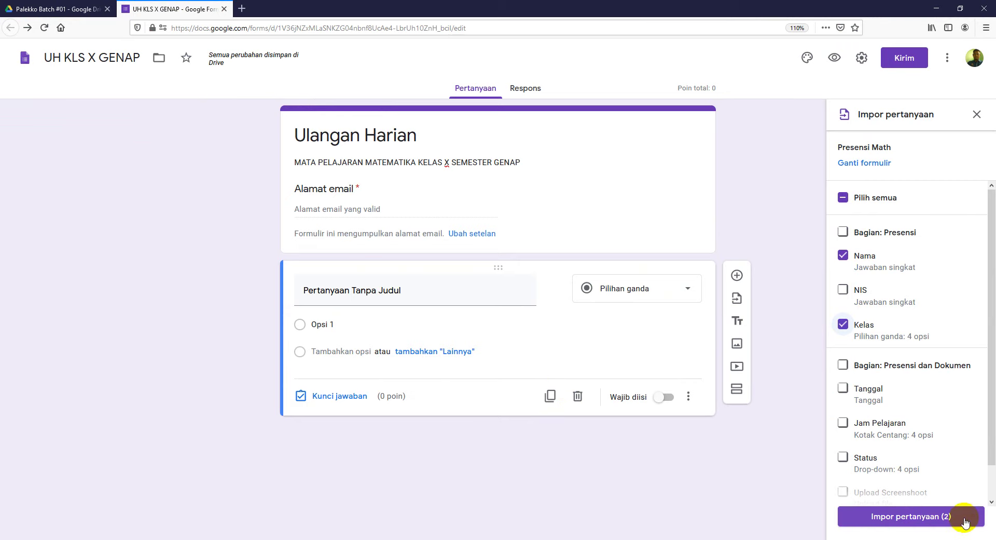
Step: Import the two selected questions, Nama and Kelas, into the quiz
{"action": "left_click", "coordinate": [912, 516]}
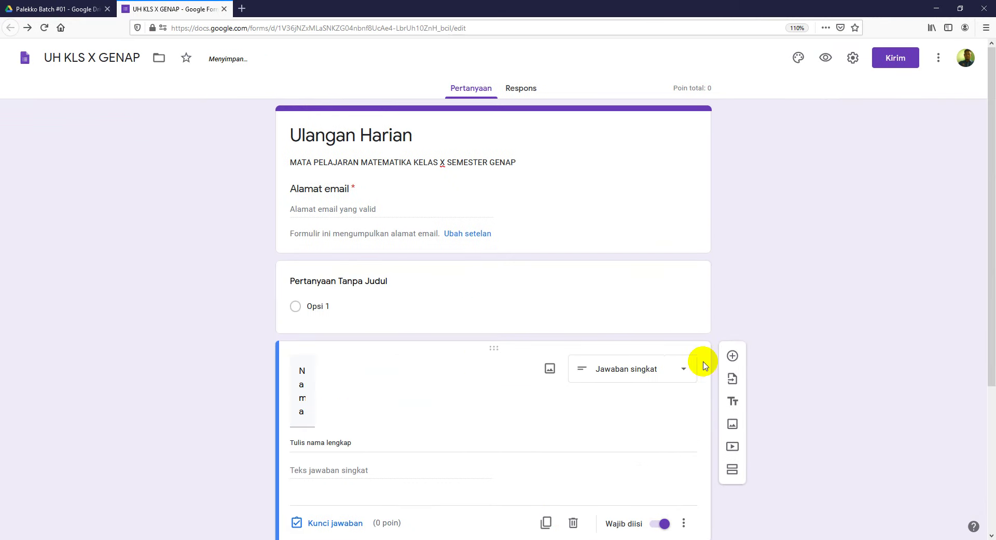
{"action": "scroll", "coordinate": [841, 322], "scroll_direction": "down", "scroll_amount": 2}
{"action": "scroll", "coordinate": [835, 311], "scroll_direction": "down", "scroll_amount": 3}
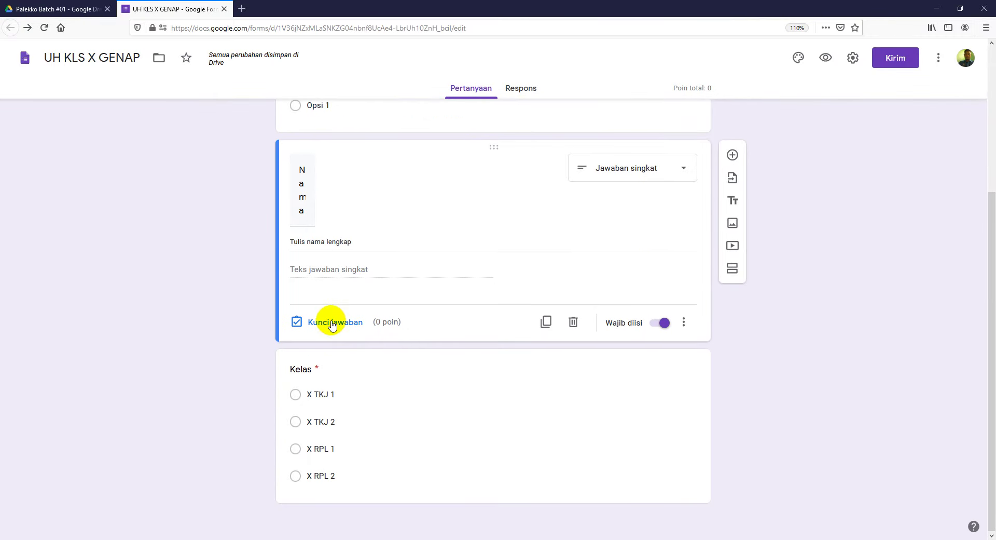
{"action": "scroll", "coordinate": [903, 324], "scroll_direction": "up", "scroll_amount": 4}
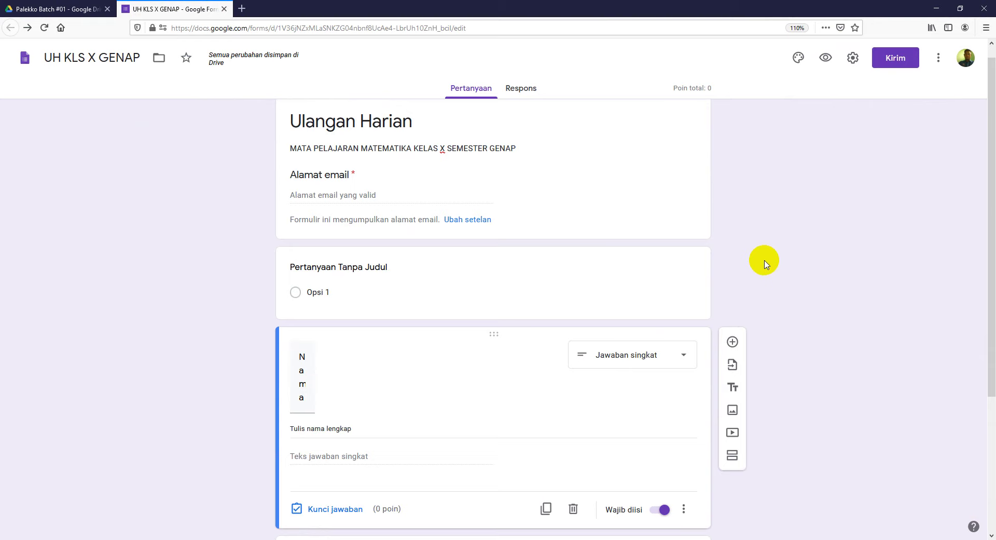
{"action": "scroll", "coordinate": [607, 282], "scroll_direction": "up", "scroll_amount": 1}
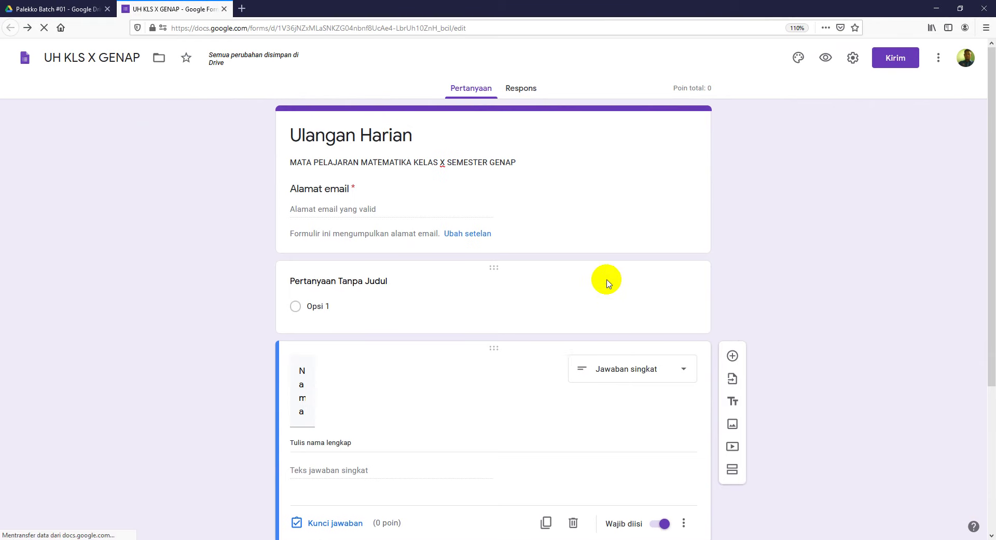
Step: Delete the empty untitled question so Nama follows the email field
{"action": "left_click", "coordinate": [588, 267]}
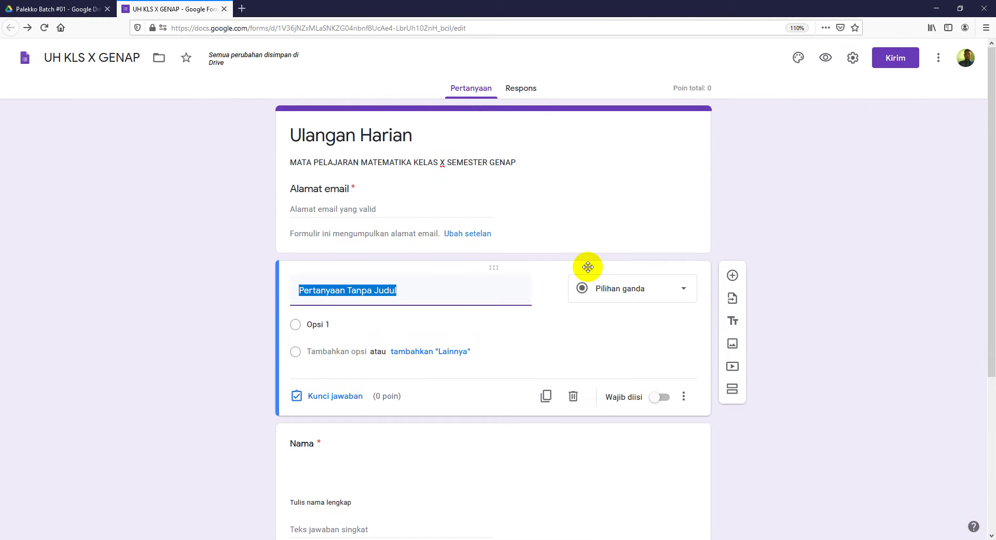
{"action": "left_click", "coordinate": [572, 400]}
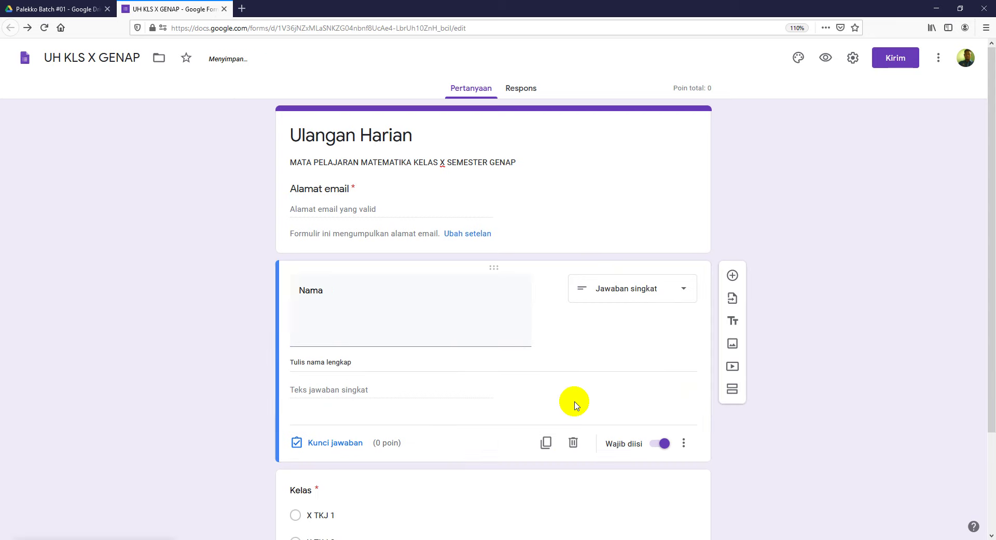
{"action": "left_click", "coordinate": [374, 293]}
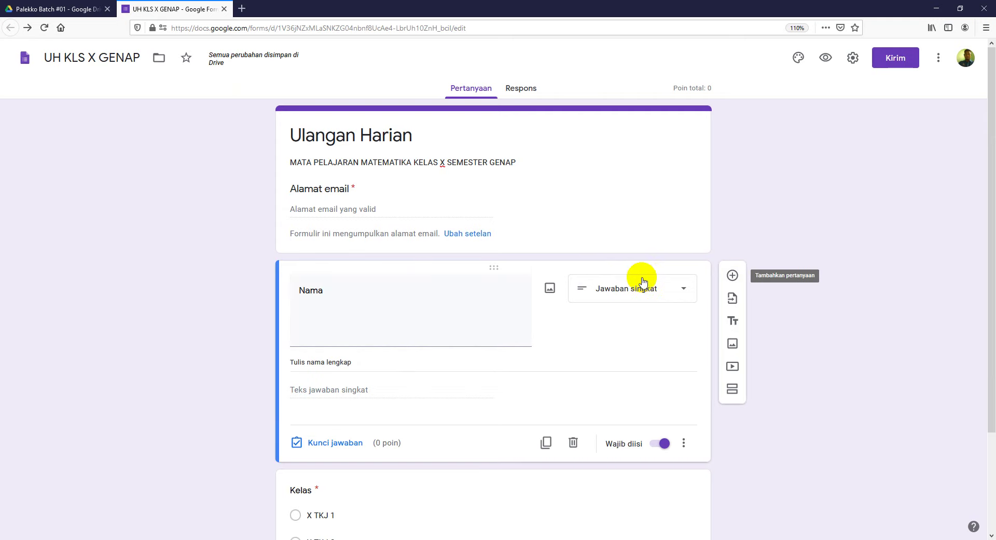
Step: Insert a title block named 'BIODATA' directly above the Nama question
{"action": "left_click", "coordinate": [692, 248]}
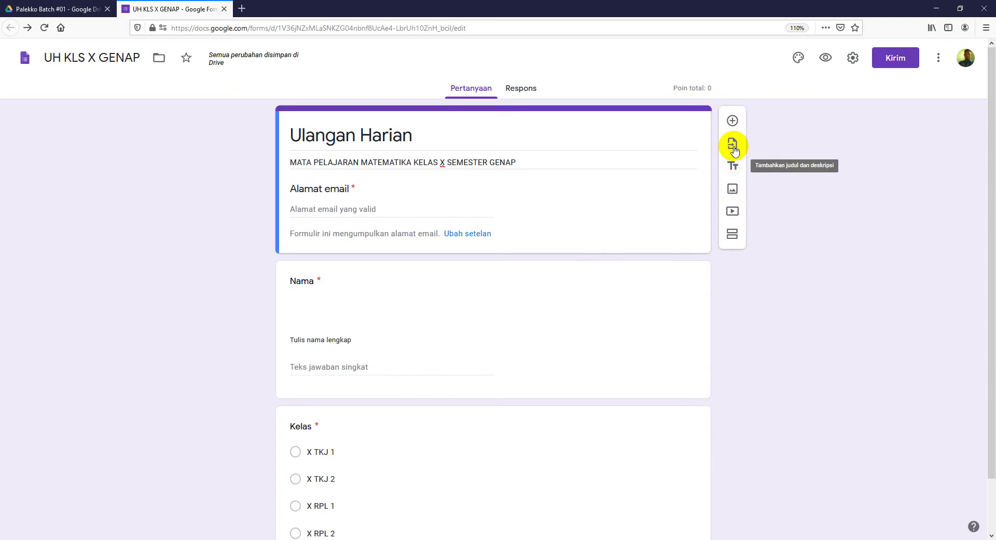
{"action": "left_click", "coordinate": [737, 170]}
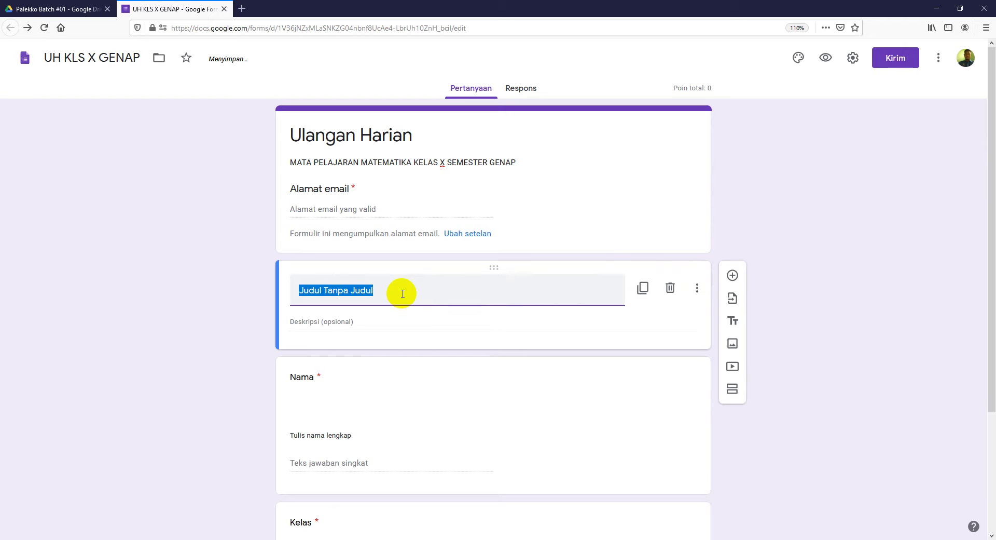
{"action": "type", "text": "BIODATA"}
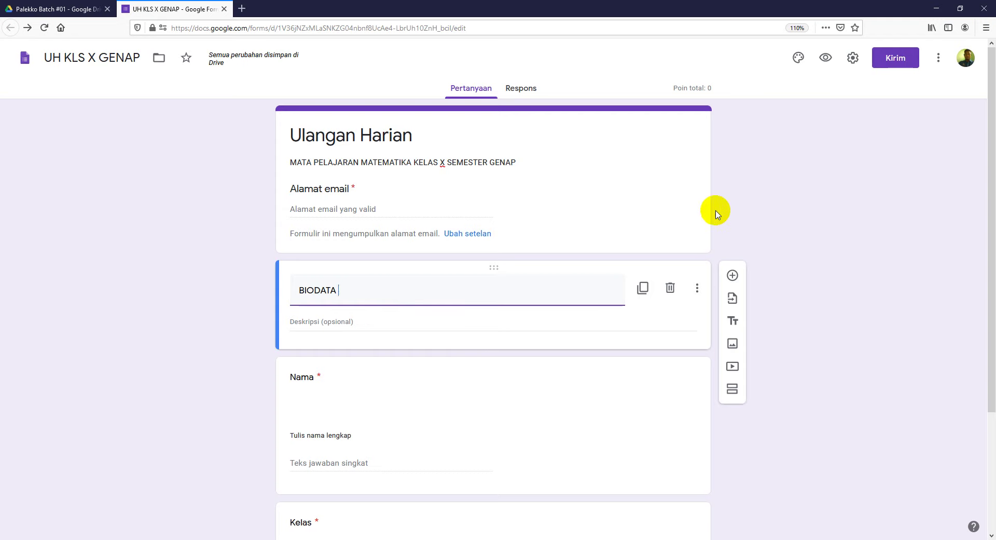
{"action": "left_click", "coordinate": [874, 248]}
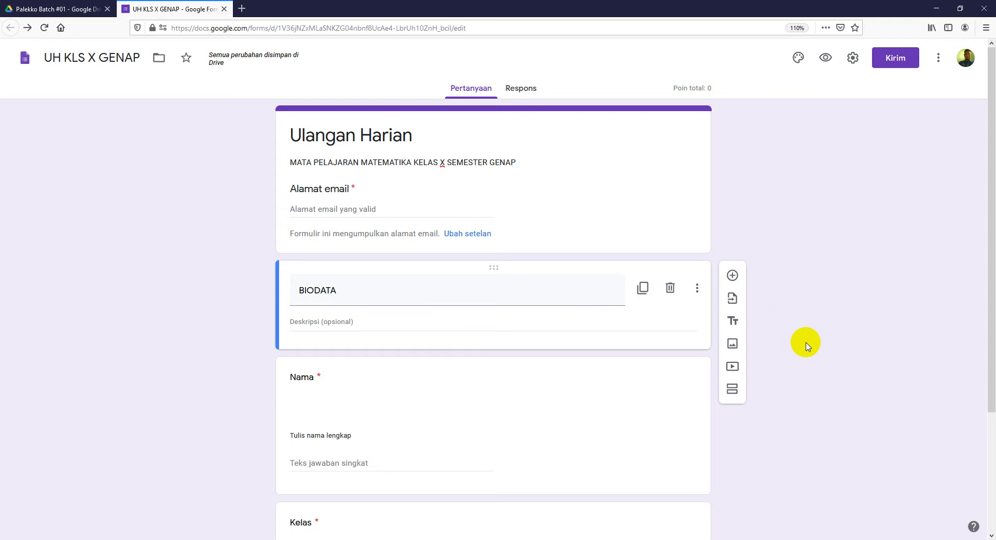
{"action": "scroll", "coordinate": [805, 340], "scroll_direction": "down", "scroll_amount": 3}
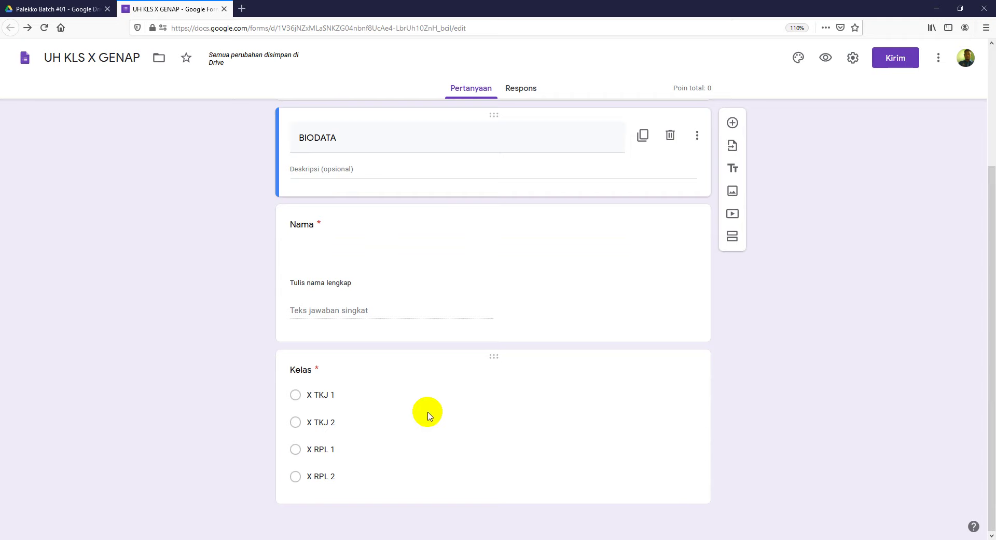
{"action": "left_click", "coordinate": [369, 258]}
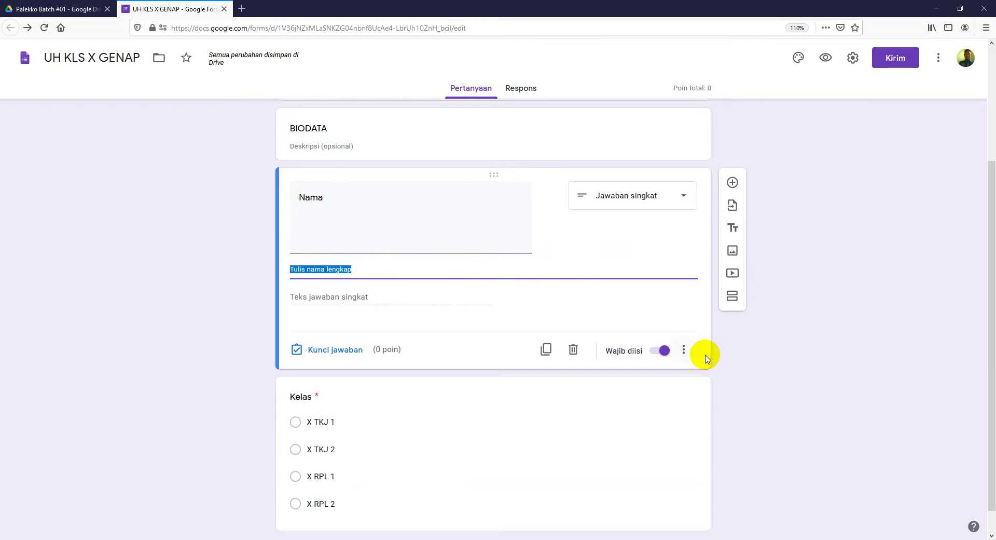
Step: Show a description on Nama and add a short-answer question titled 'Token' after Kelas
{"action": "left_click", "coordinate": [683, 348]}
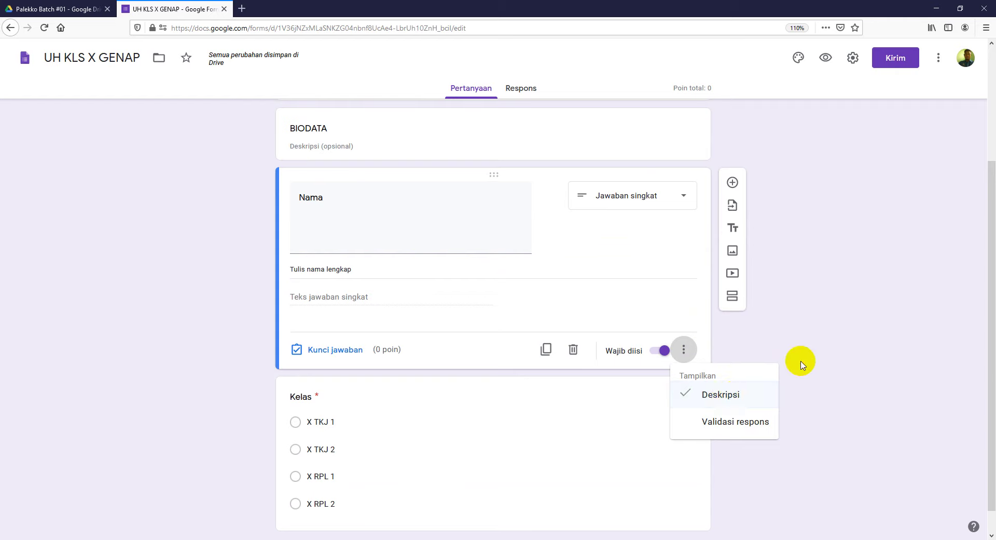
{"action": "left_click", "coordinate": [849, 327]}
{"action": "scroll", "coordinate": [810, 364], "scroll_direction": "down", "scroll_amount": 1}
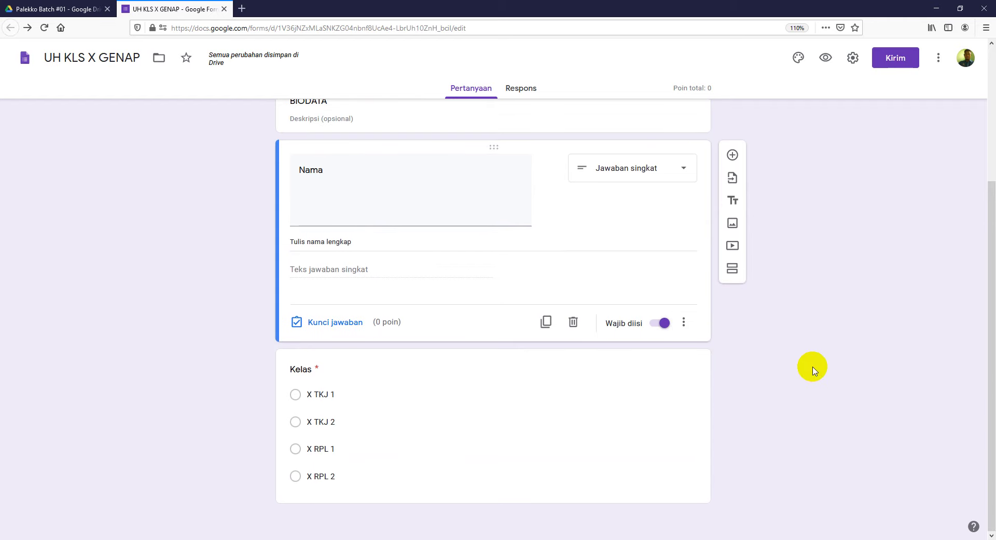
{"action": "left_click", "coordinate": [690, 357]}
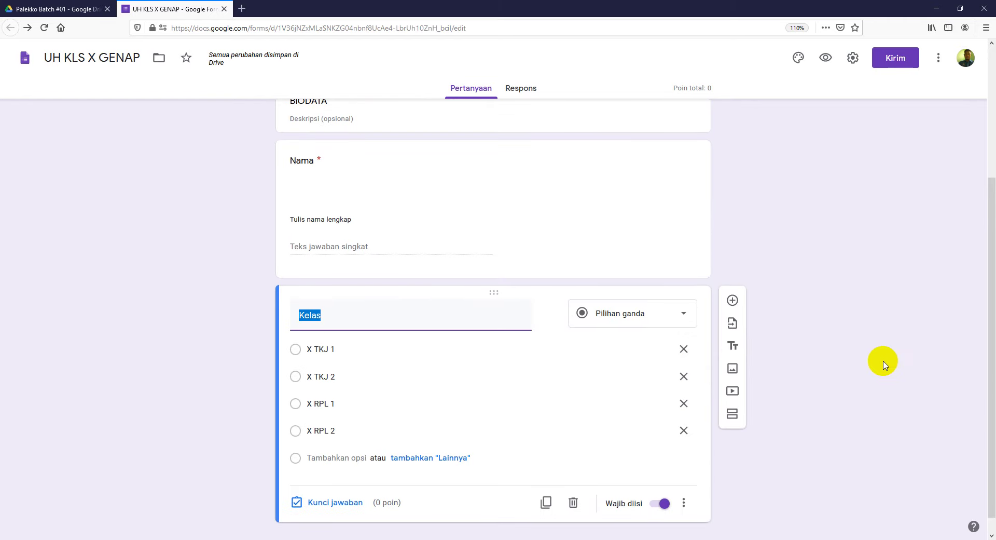
{"action": "left_click", "coordinate": [731, 283]}
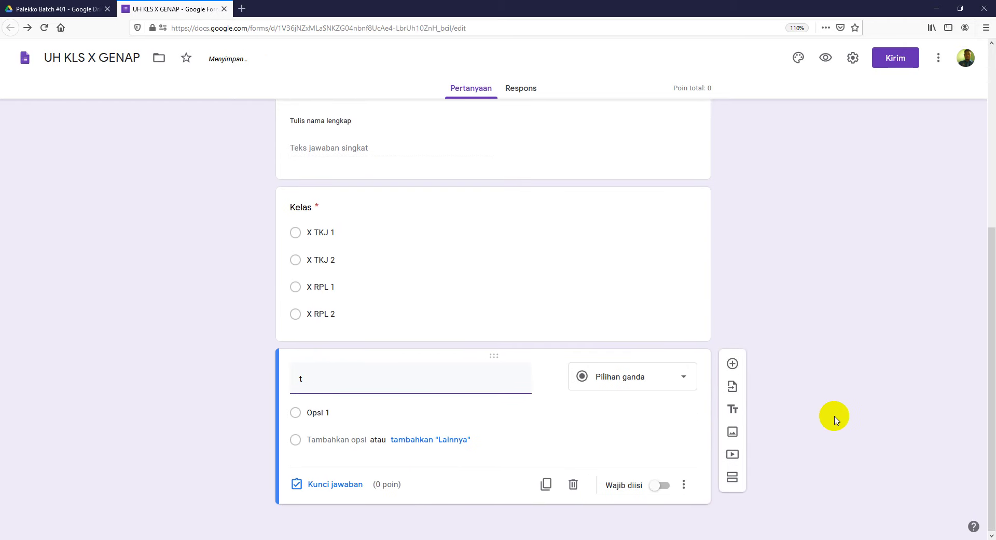
{"action": "key", "text": "BackSpace"}
{"action": "type", "text": "Token"}
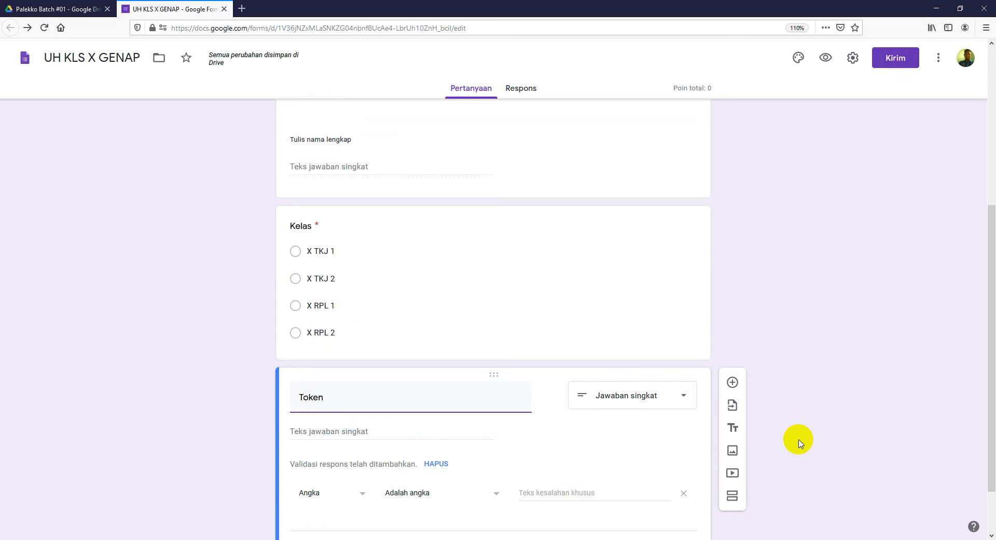
Step: Set the Token validation to Teks with condition 'Berisi', and enter the required token word
{"action": "scroll", "coordinate": [796, 414], "scroll_direction": "down", "scroll_amount": 2}
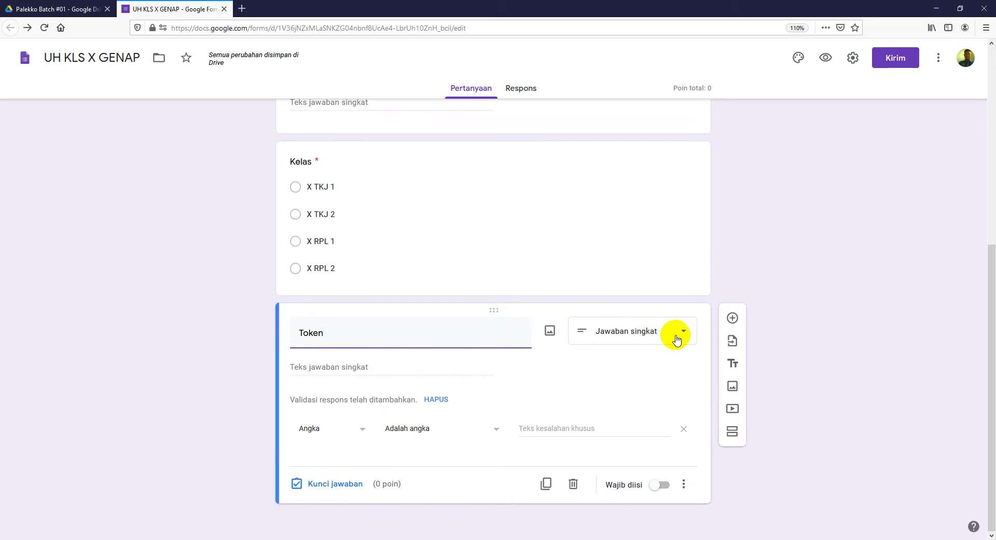
{"action": "left_click", "coordinate": [362, 435]}
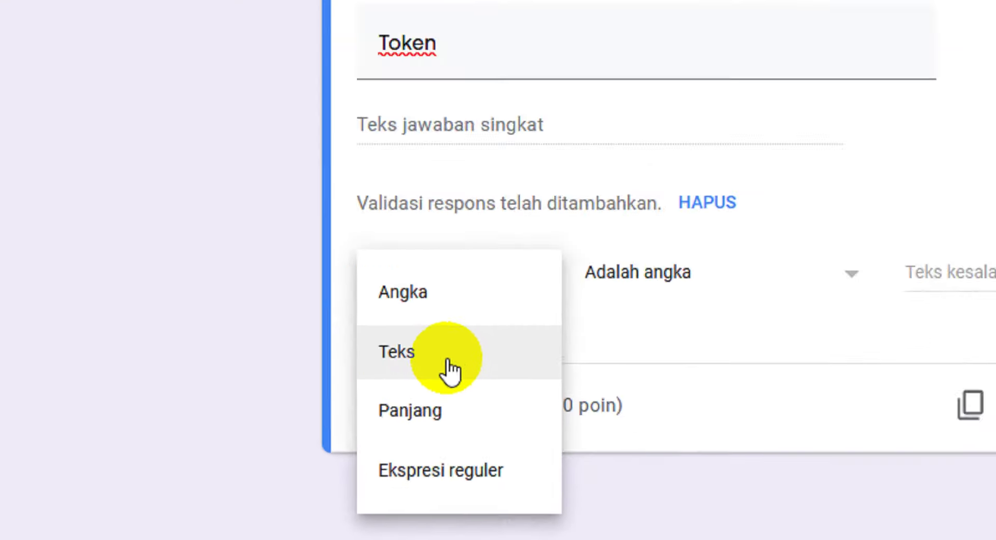
{"action": "left_click", "coordinate": [329, 469]}
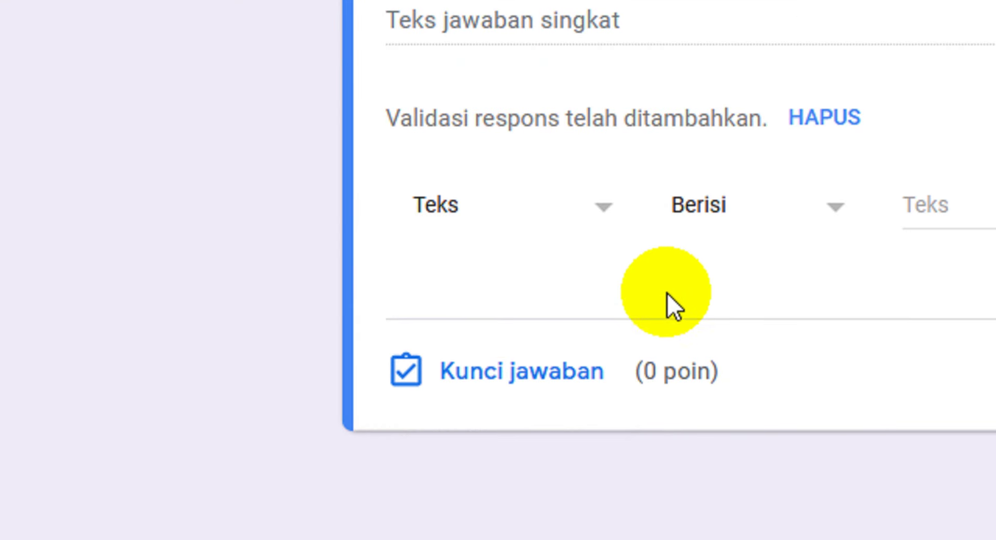
{"action": "left_click", "coordinate": [739, 210]}
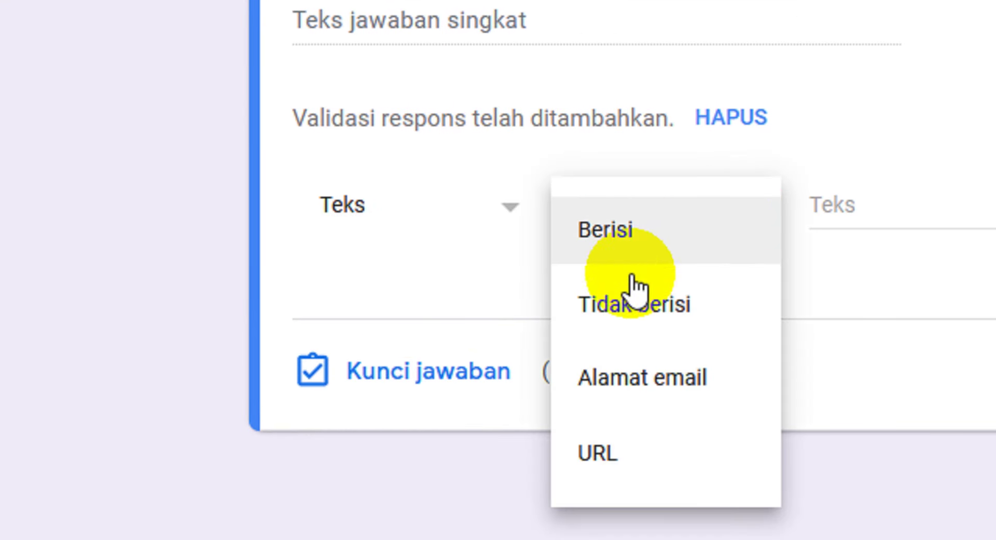
{"action": "left_click", "coordinate": [641, 240]}
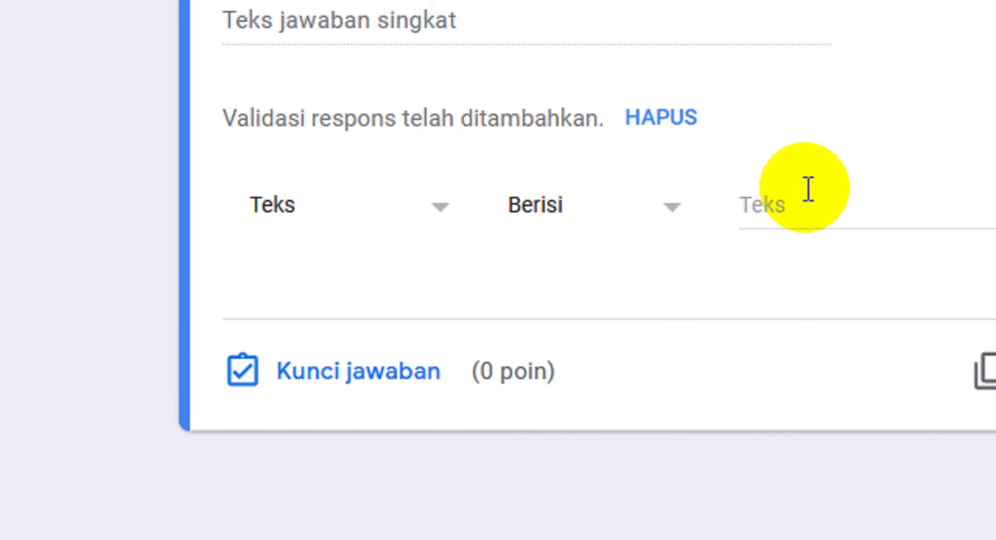
{"action": "left_click", "coordinate": [864, 211]}
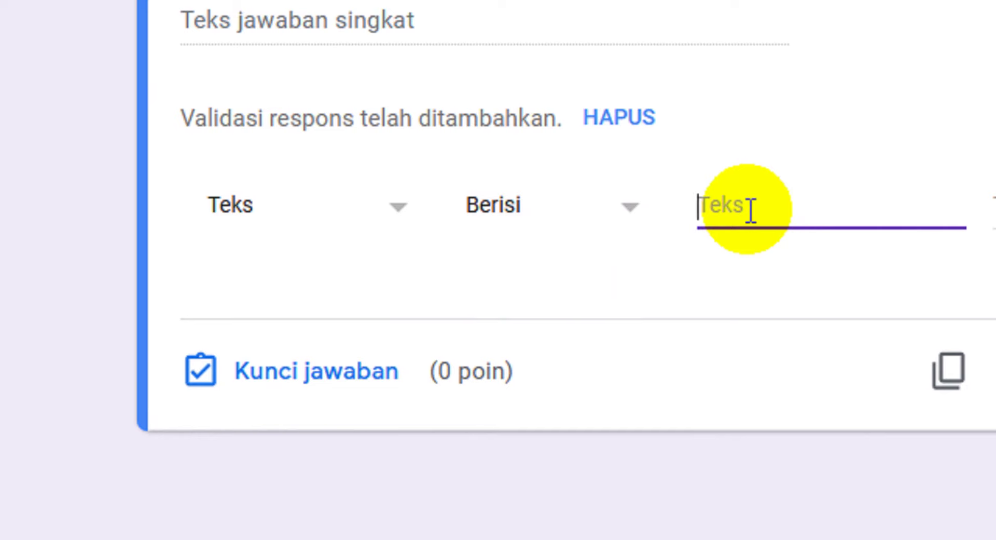
{"action": "type", "text": "pole"}
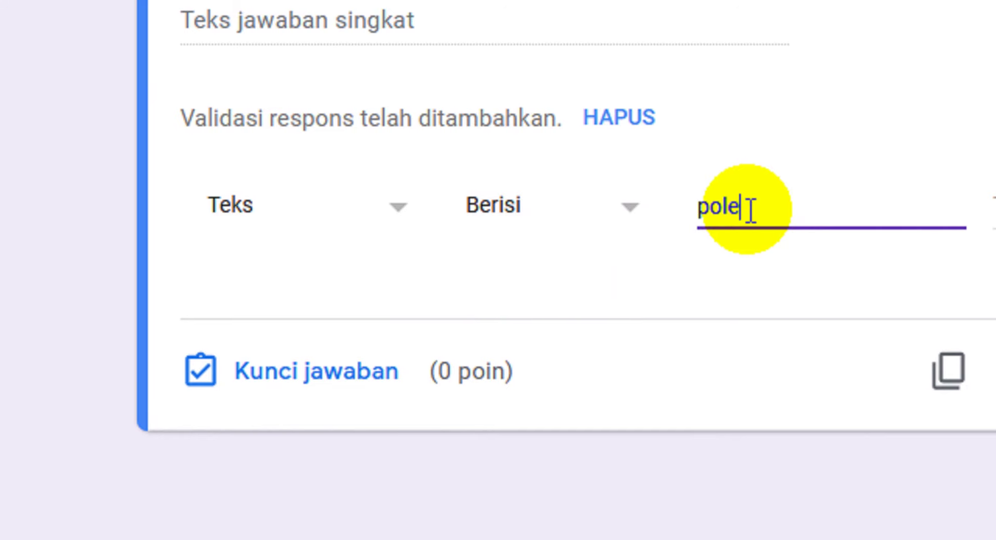
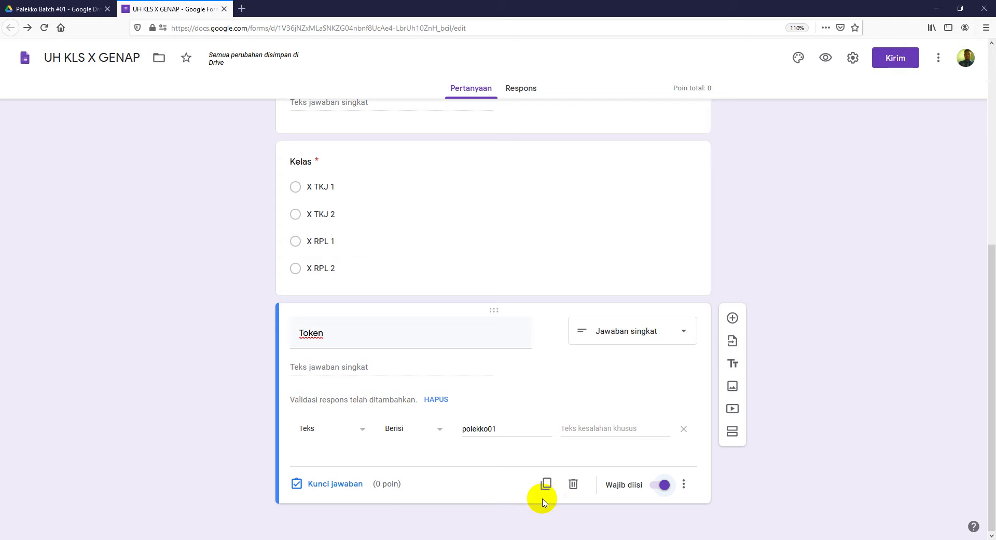
Step: Add a new section below the Token question and title it 'Soal Pilihan Ganda'
{"action": "left_click", "coordinate": [733, 433]}
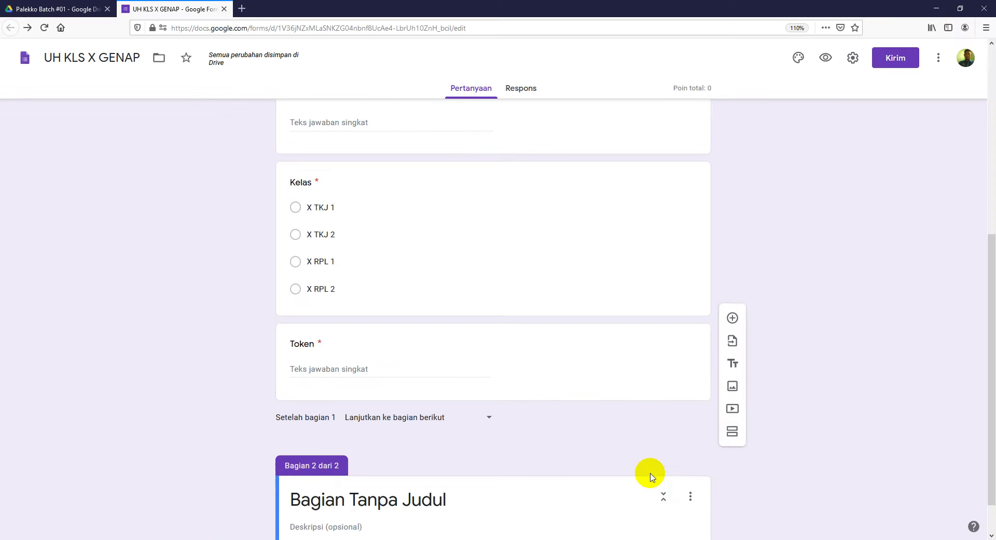
{"action": "scroll", "coordinate": [292, 382], "scroll_direction": "down", "scroll_amount": 2}
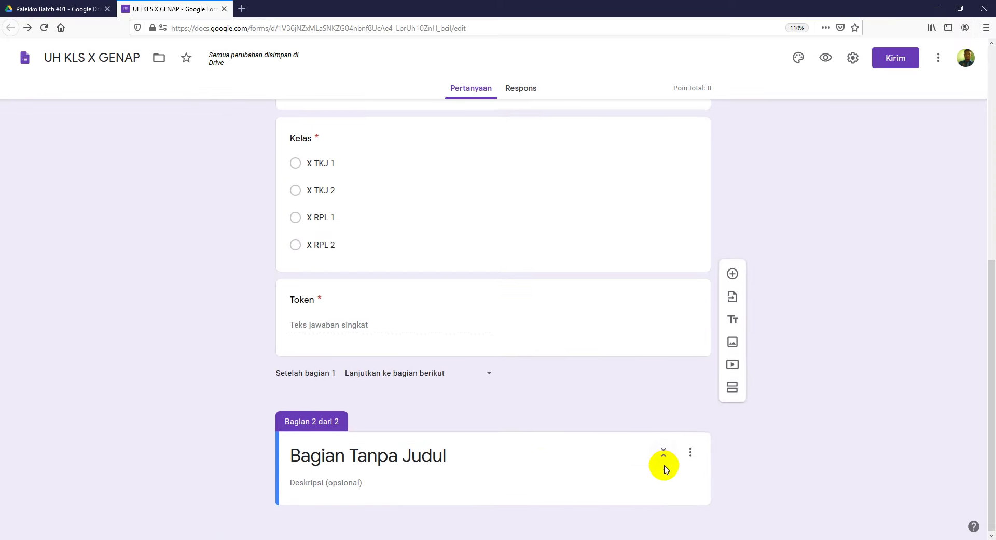
{"action": "left_click", "coordinate": [455, 453]}
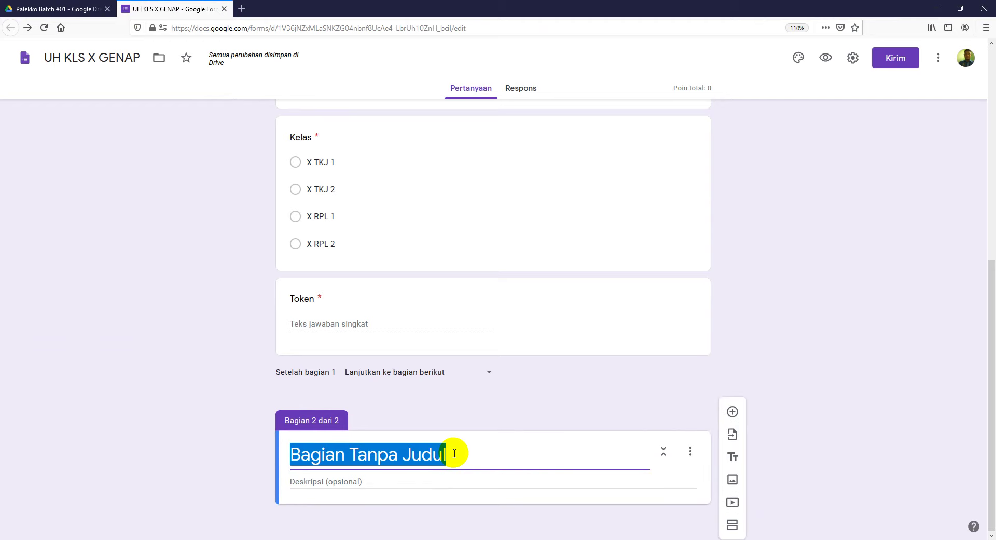
{"action": "type", "text": "Soal Pilihan Ganda"}
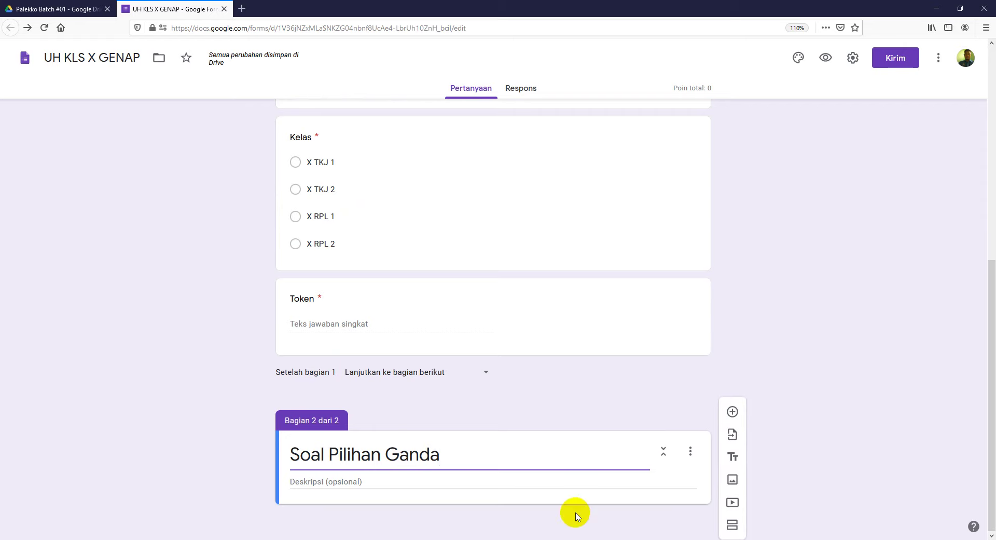
{"action": "left_click", "coordinate": [399, 481]}
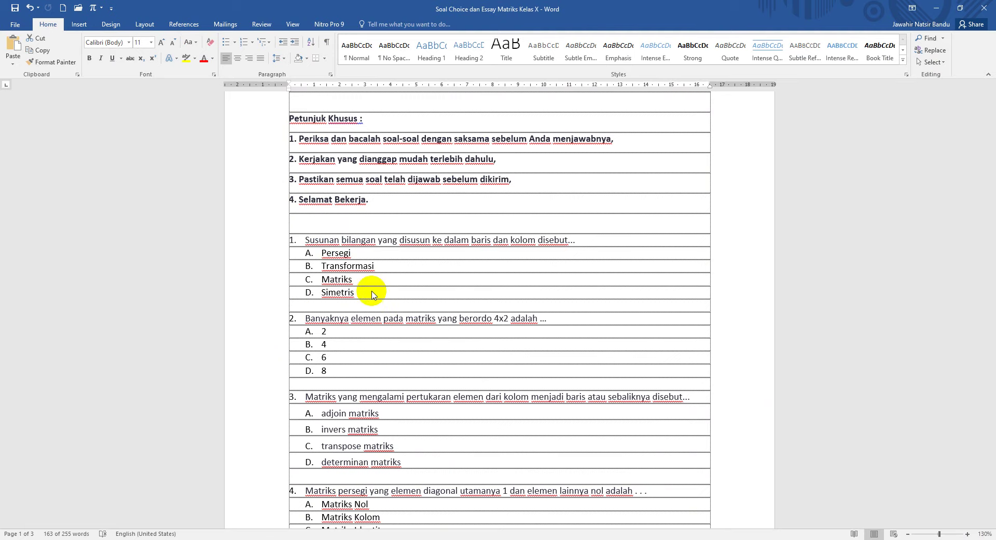
Step: Copy the Word instructions from 'Soal pilihan ganda' through 'Selamat Bekerja'
{"action": "scroll", "coordinate": [366, 249], "scroll_direction": "up", "scroll_amount": 2}
{"action": "scroll", "coordinate": [366, 250], "scroll_direction": "up", "scroll_amount": 2}
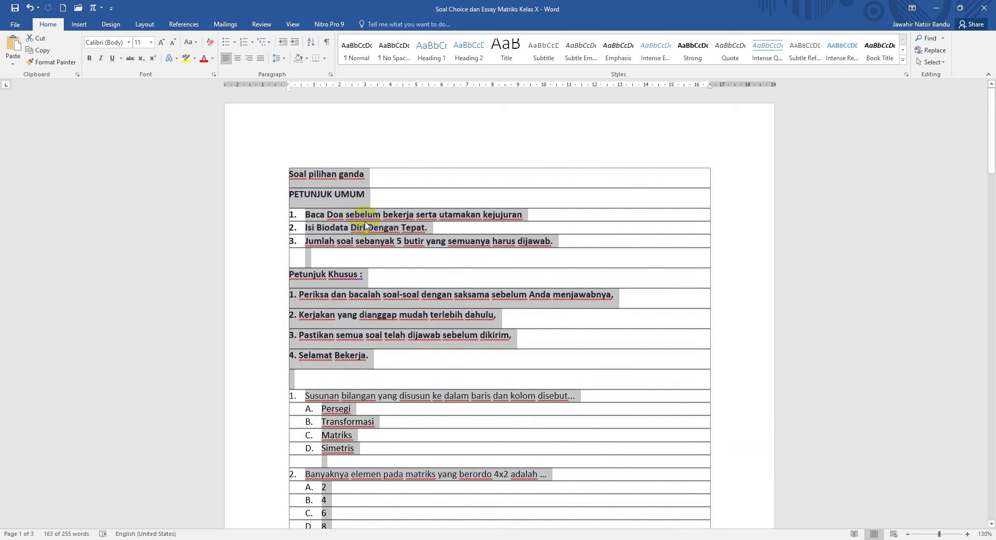
{"action": "left_click", "coordinate": [366, 228]}
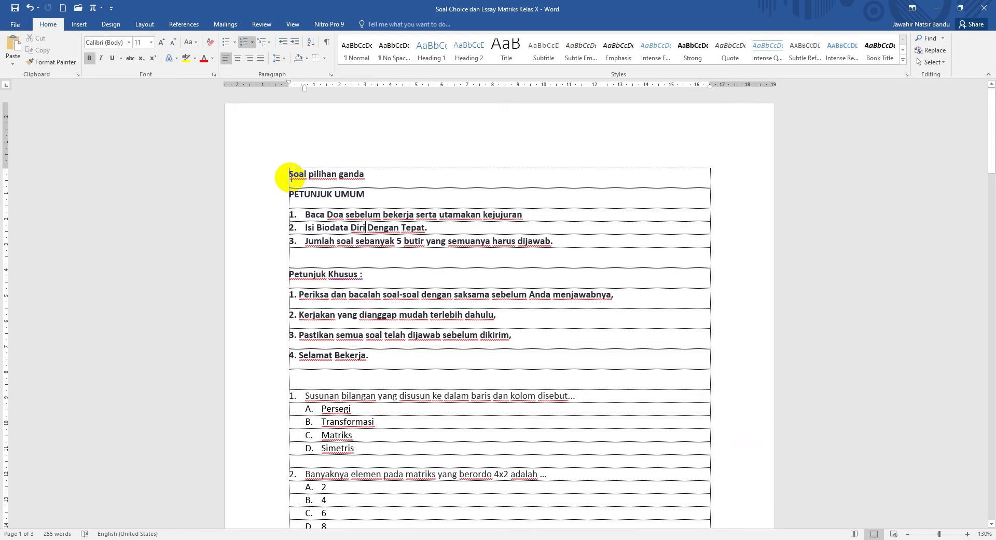
{"action": "left_click_drag", "start_coordinate": [295, 181], "coordinate": [379, 357]}
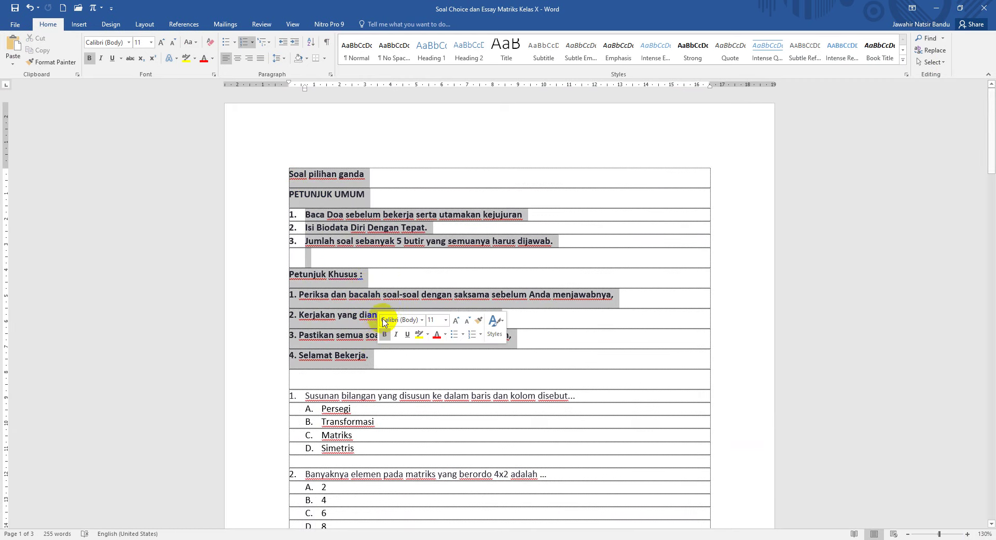
{"action": "right_click", "coordinate": [330, 316]}
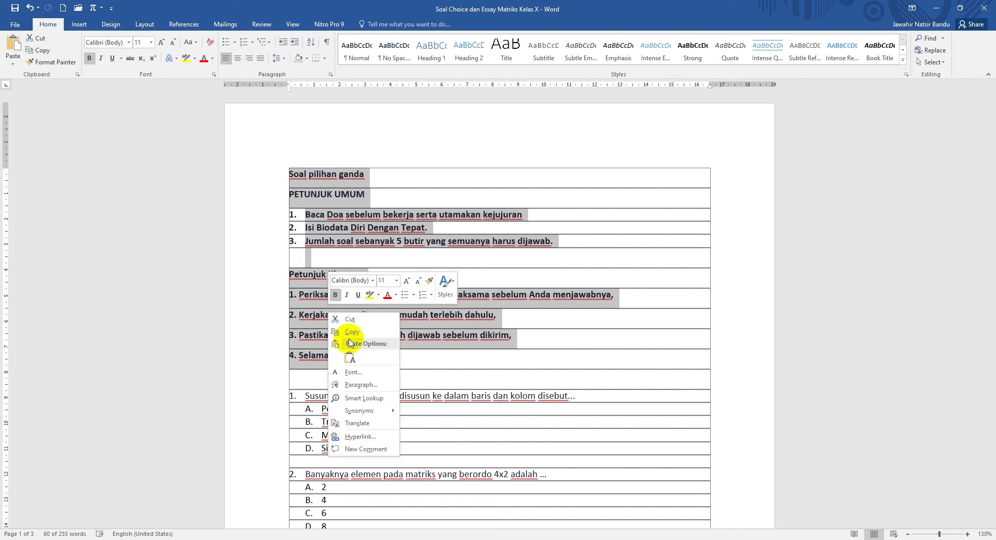
{"action": "left_click", "coordinate": [359, 333]}
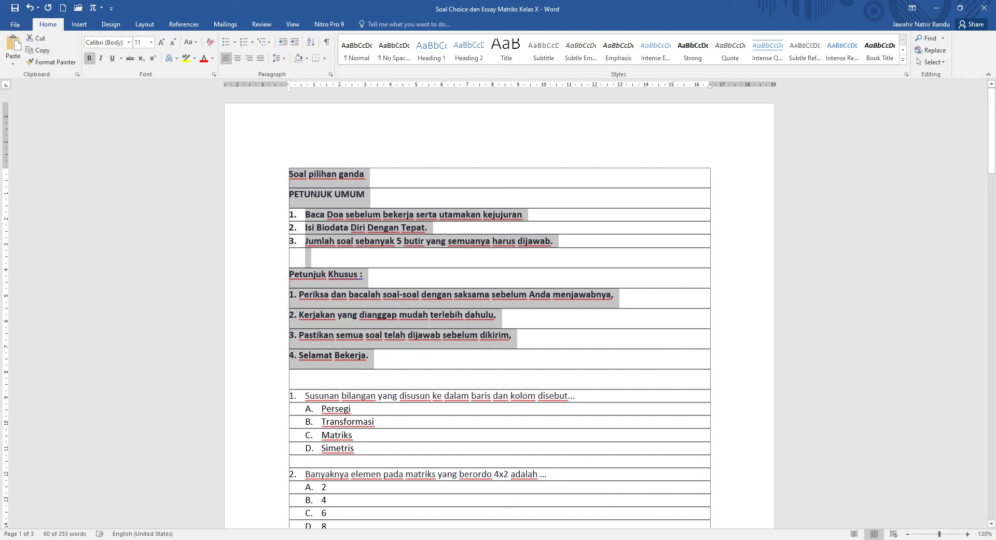
Step: Close the Presensi Math browser window and return to the UH KLS X GENAP form
{"action": "left_click", "coordinate": [345, 539]}
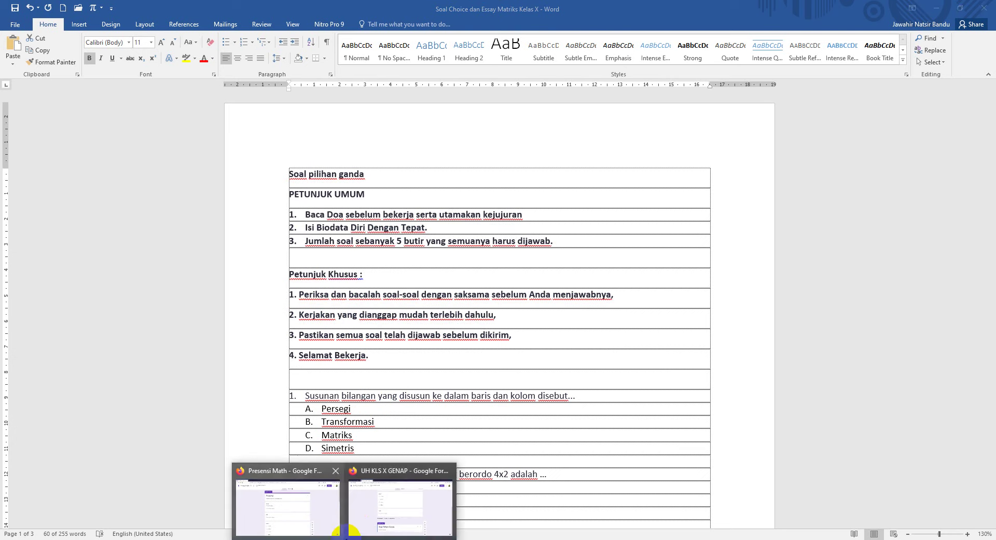
{"action": "left_click", "coordinate": [335, 474]}
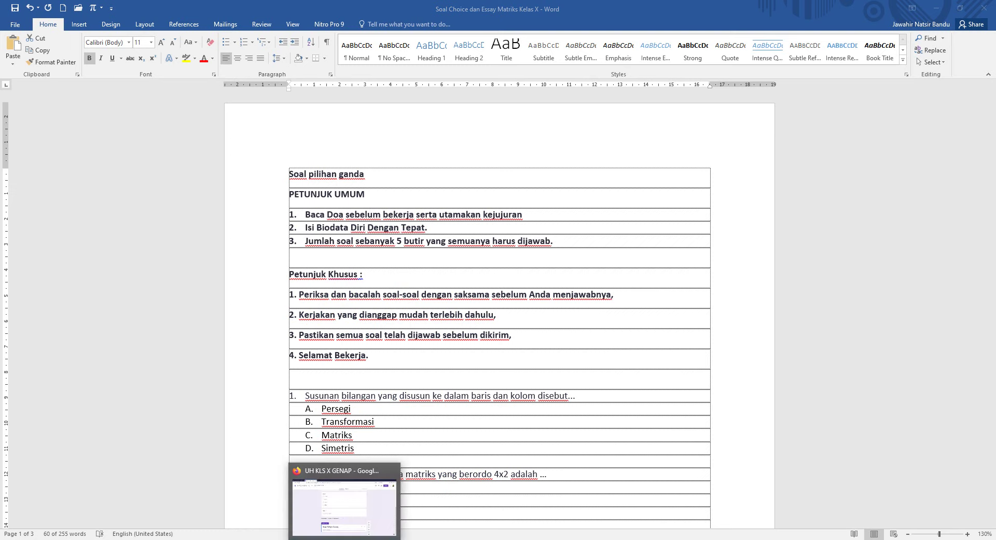
{"action": "left_click", "coordinate": [345, 539]}
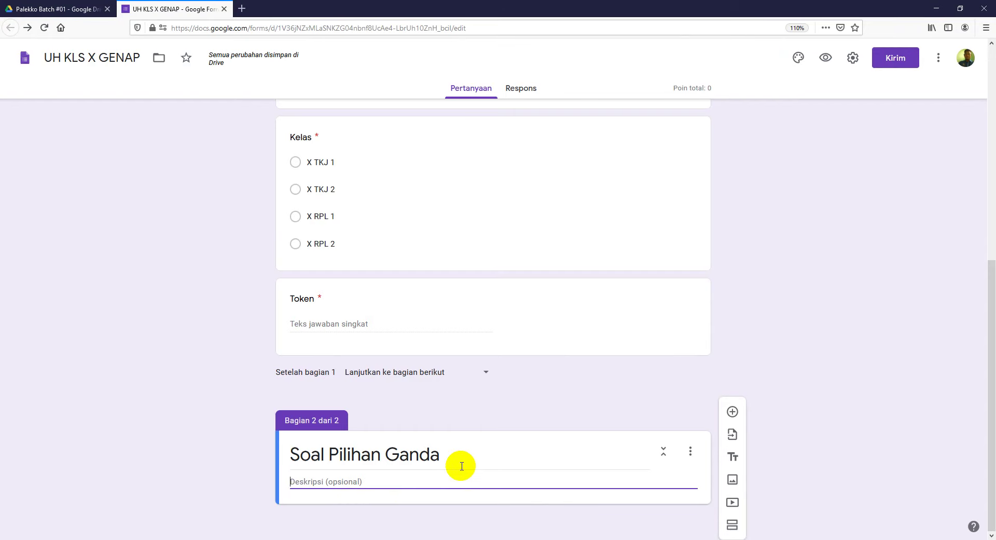
Step: Paste the copied instructions into the section description and add a blank question below it
{"action": "right_click", "coordinate": [305, 481]}
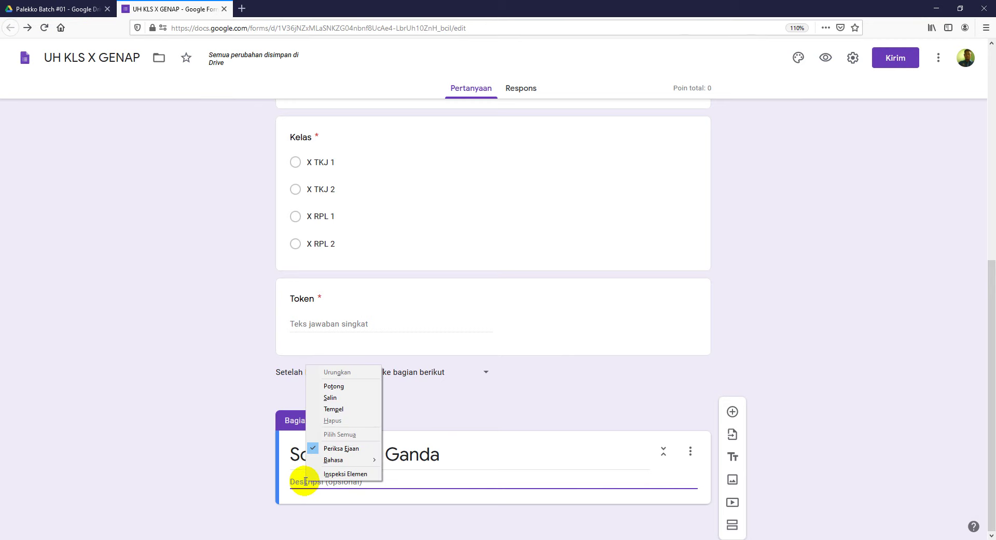
{"action": "left_click", "coordinate": [336, 413]}
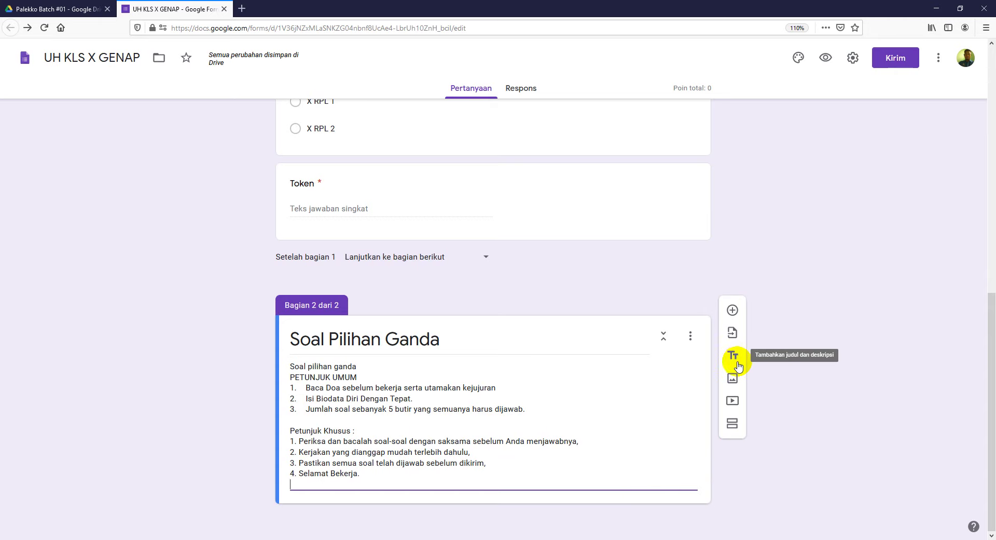
{"action": "left_click", "coordinate": [733, 311]}
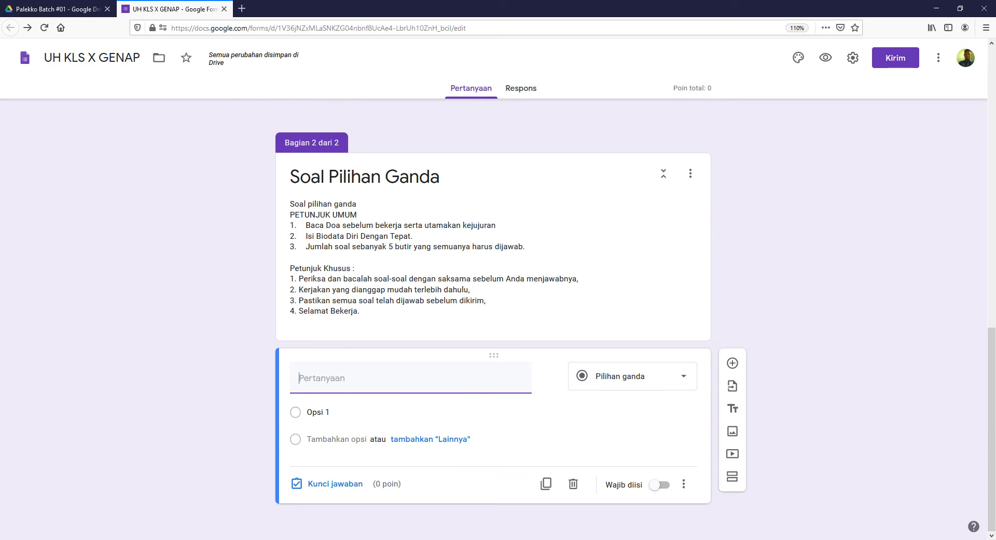
{"action": "key", "text": "alt+Tab"}
{"action": "scroll", "coordinate": [363, 390], "scroll_direction": "down", "scroll_amount": 5}
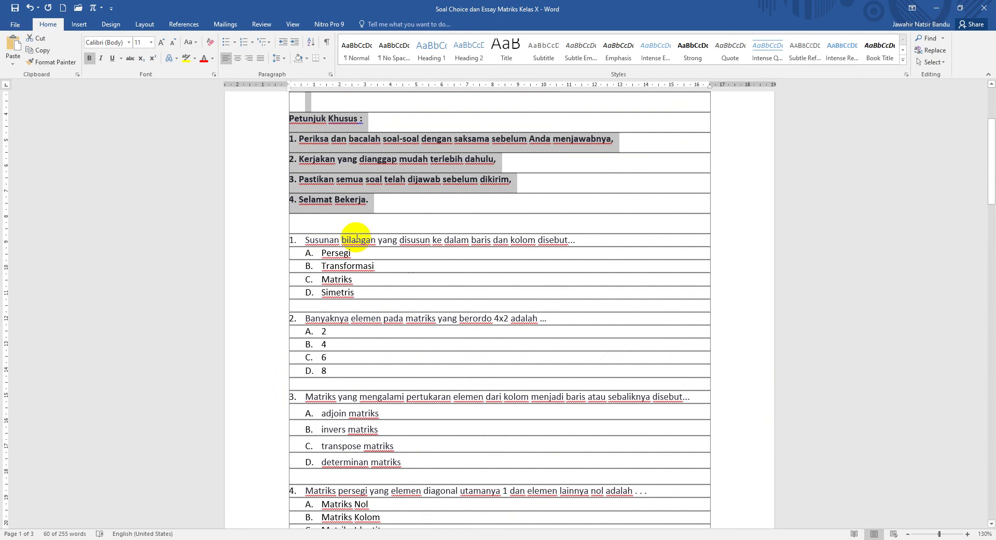
Step: Copy only question 1's text about rows and columns from the Word document, without its options
{"action": "left_click", "coordinate": [341, 227]}
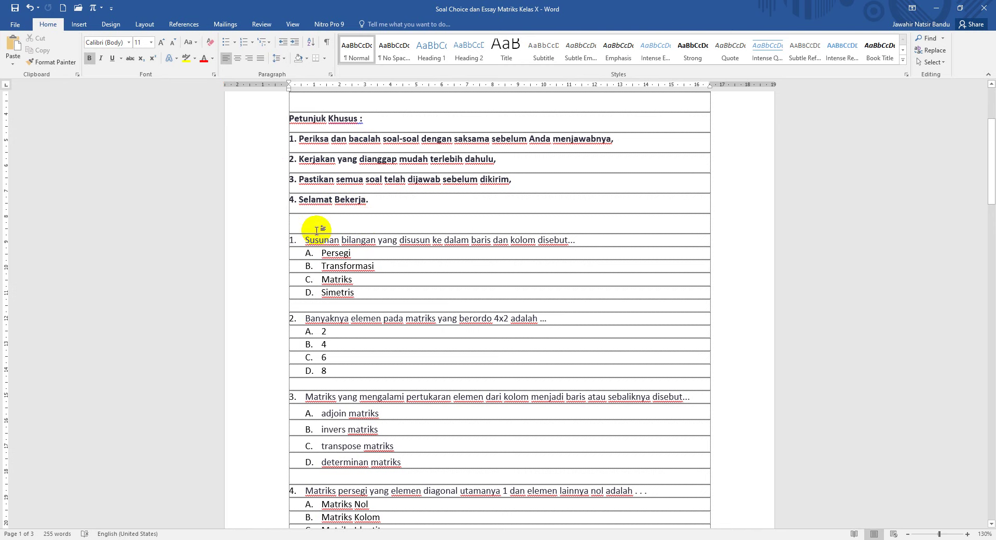
{"action": "left_click_drag", "start_coordinate": [304, 239], "coordinate": [352, 283]}
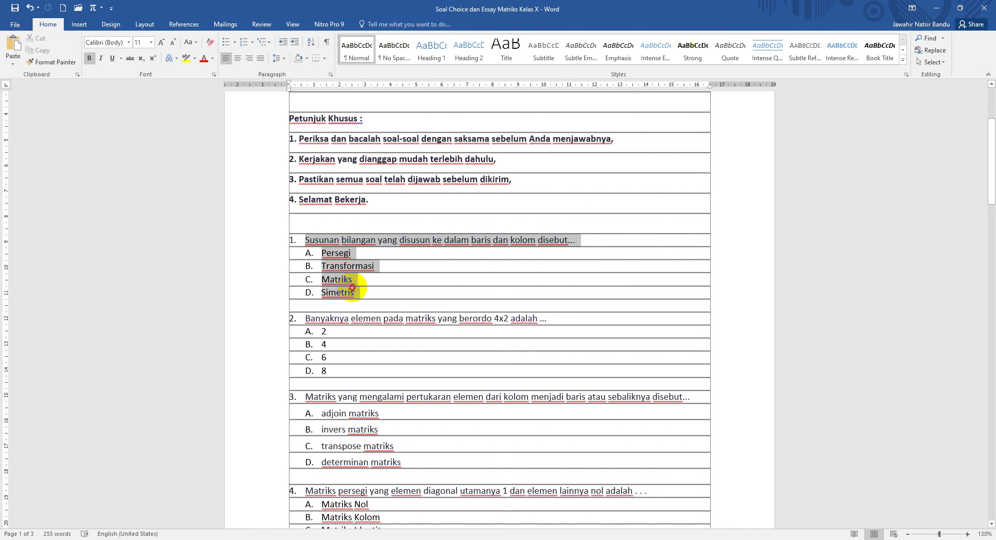
{"action": "left_click_drag", "start_coordinate": [352, 287], "coordinate": [354, 290]}
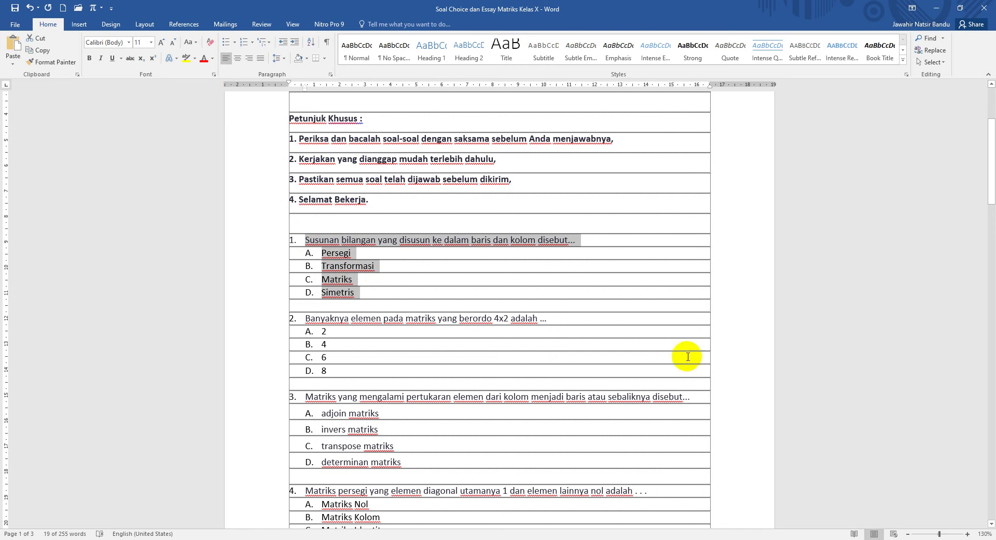
{"action": "left_click", "coordinate": [534, 240]}
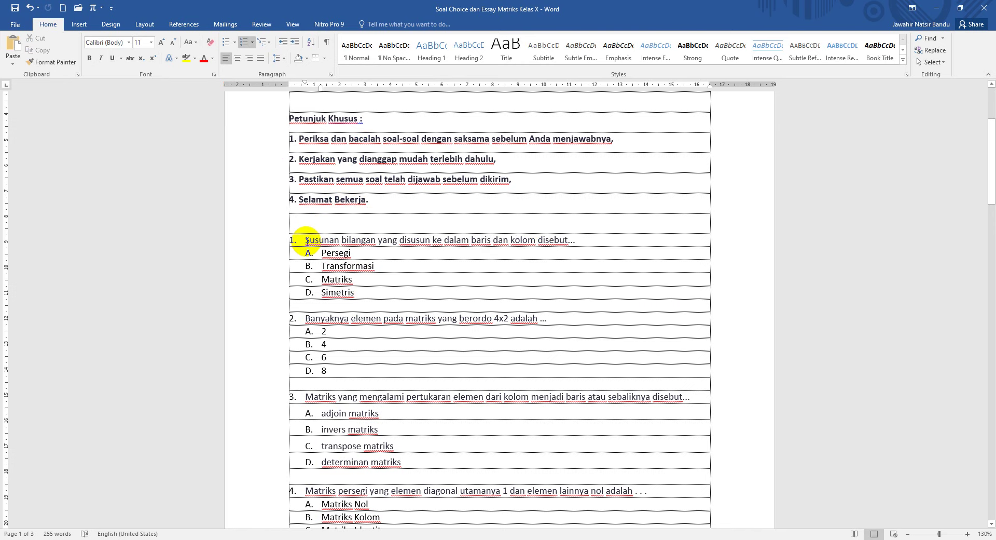
{"action": "left_click_drag", "start_coordinate": [307, 240], "coordinate": [581, 244]}
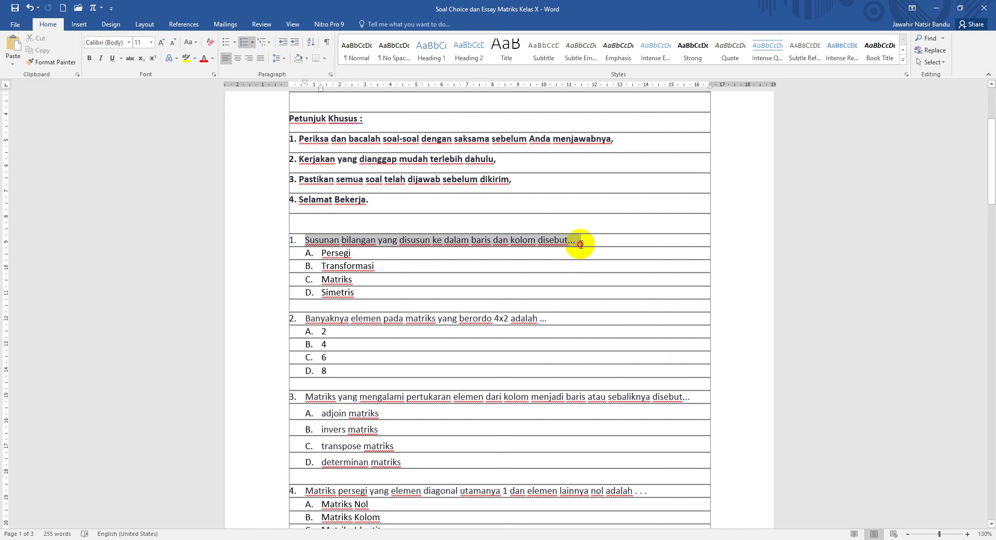
{"action": "right_click", "coordinate": [555, 241]}
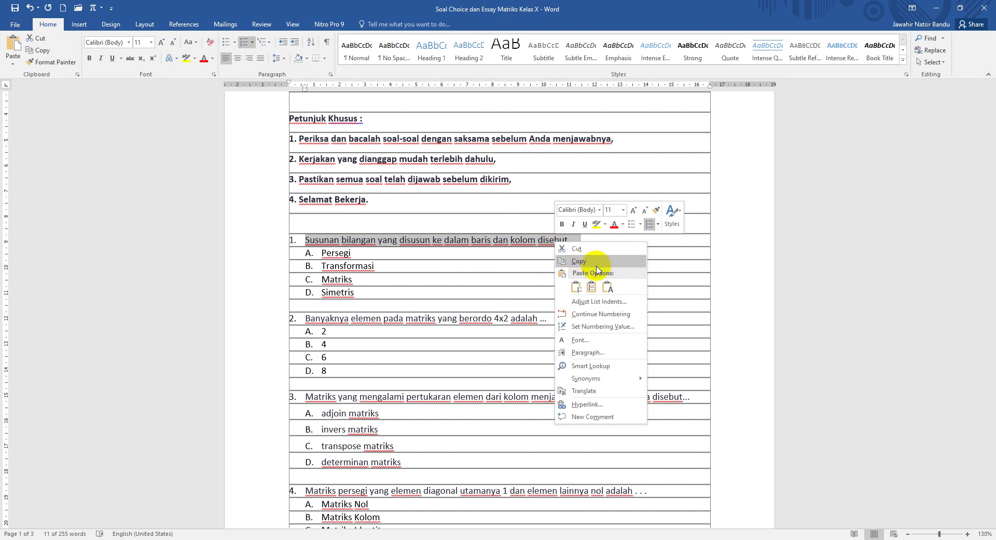
{"action": "left_click", "coordinate": [582, 263]}
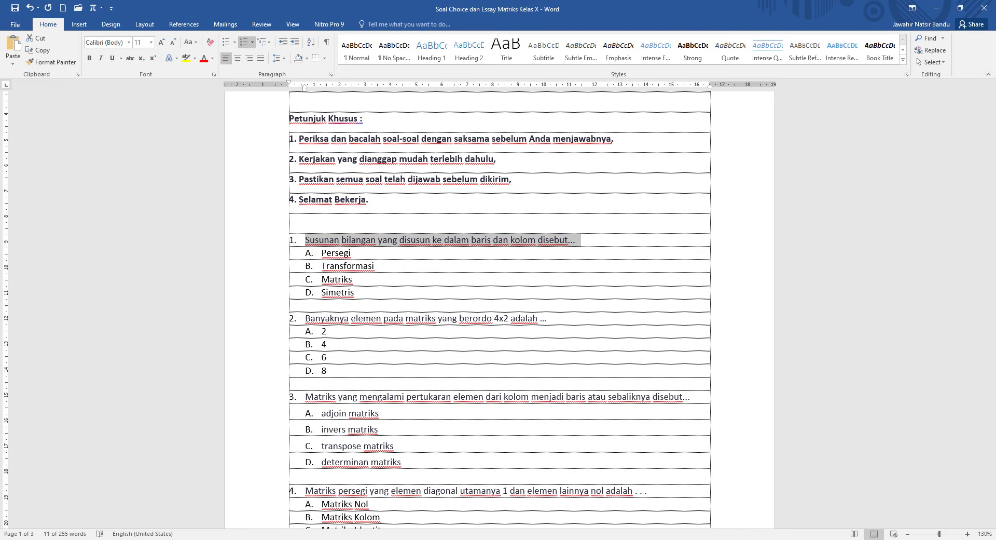
{"action": "key", "text": "alt+Tab"}
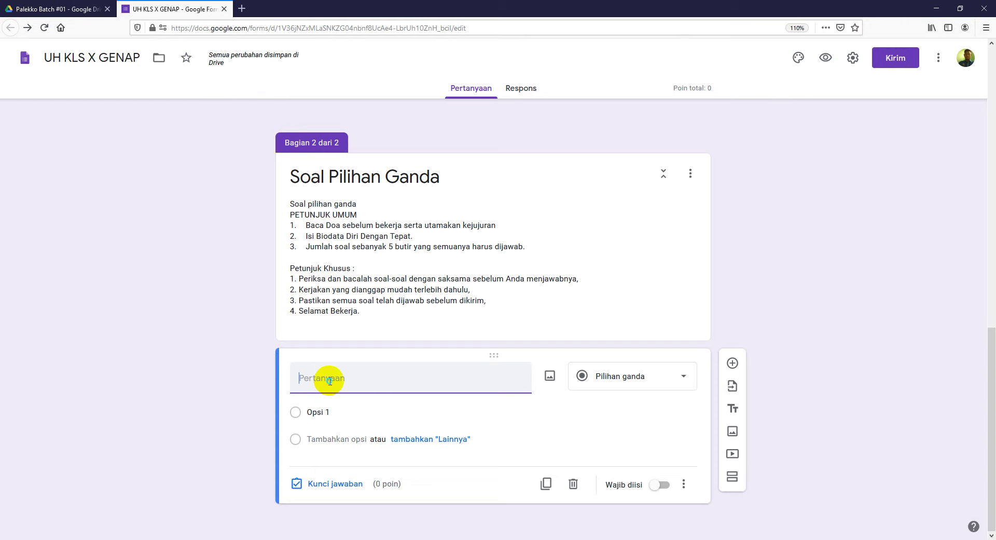
Step: Paste question 1's text as the new question's title and remove its leading '1.'
{"action": "right_click", "coordinate": [331, 382]}
{"action": "left_click", "coordinate": [362, 424]}
{"action": "left_click", "coordinate": [317, 378]}
{"action": "key", "text": "BackSpace"}
{"action": "key", "text": "BackSpace"}
{"action": "key", "text": "BackSpace"}
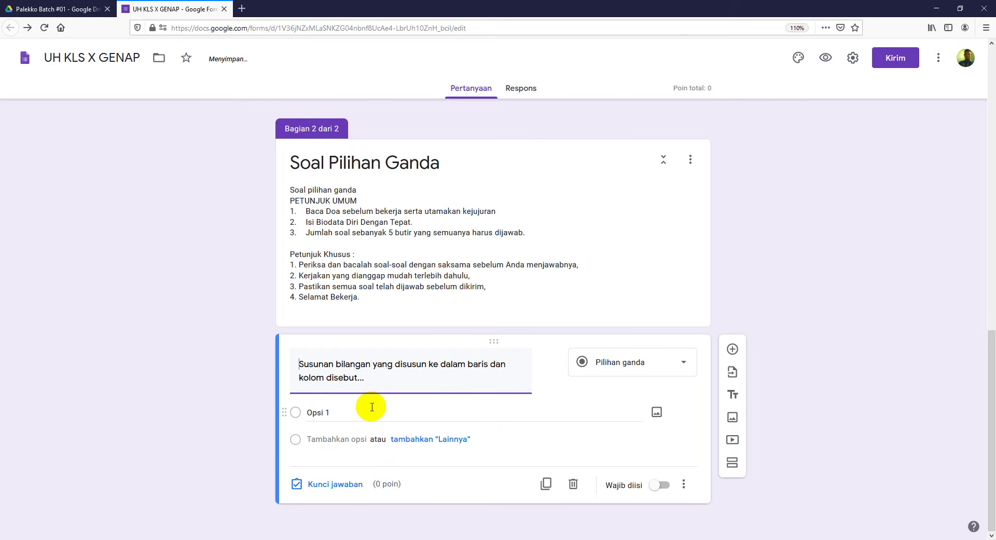
Step: Replace Opsi 1 with the four copied answers A. Persegi, B. Transformasi, C. Matriks, D. Simetris
{"action": "left_click", "coordinate": [373, 411]}
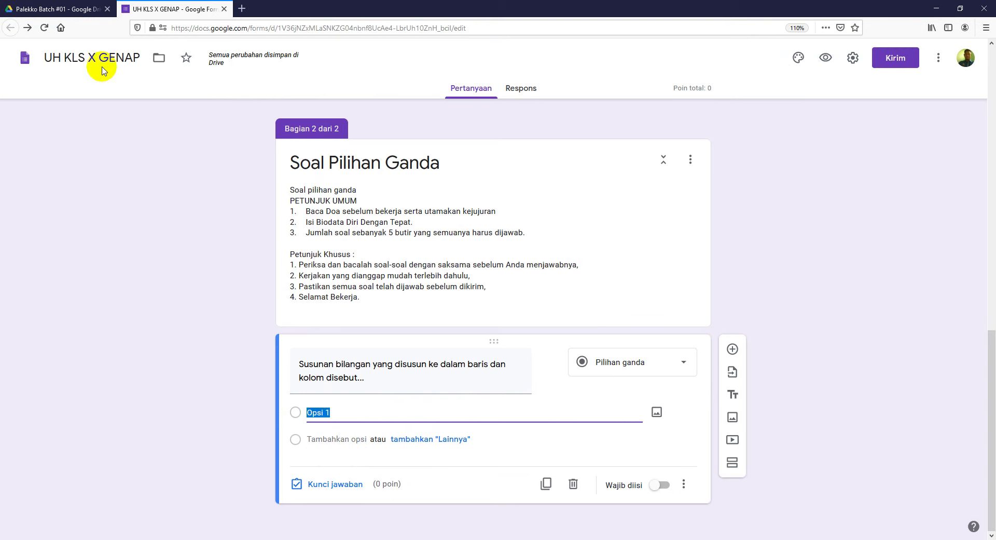
{"action": "left_click", "coordinate": [352, 538]}
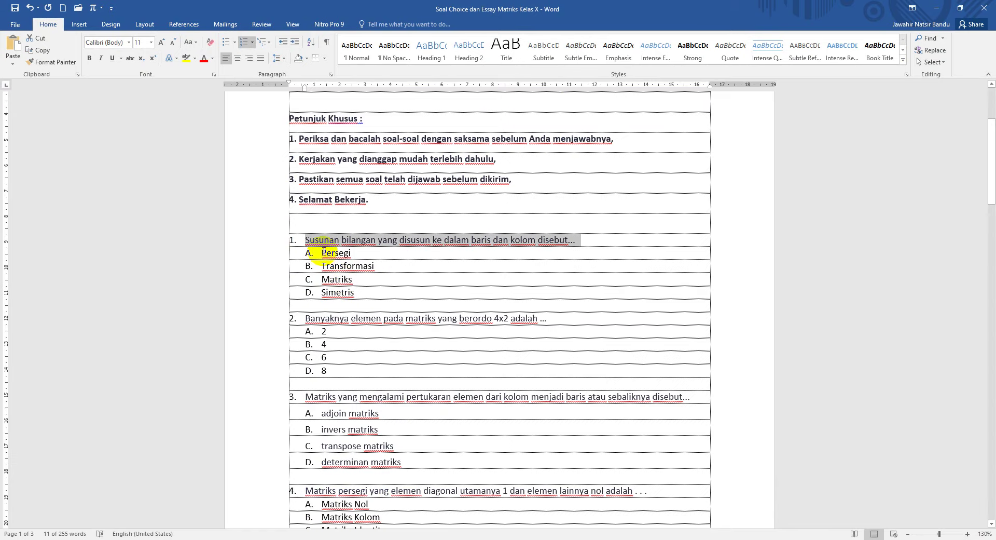
{"action": "left_click_drag", "start_coordinate": [321, 252], "coordinate": [358, 294]}
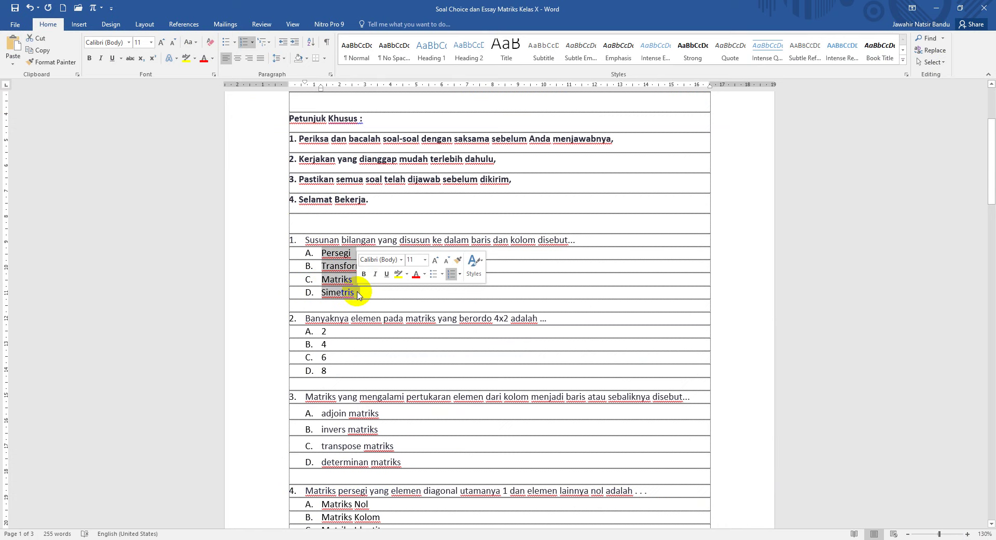
{"action": "key", "text": "ctrl+c"}
{"action": "key", "text": "alt+Tab"}
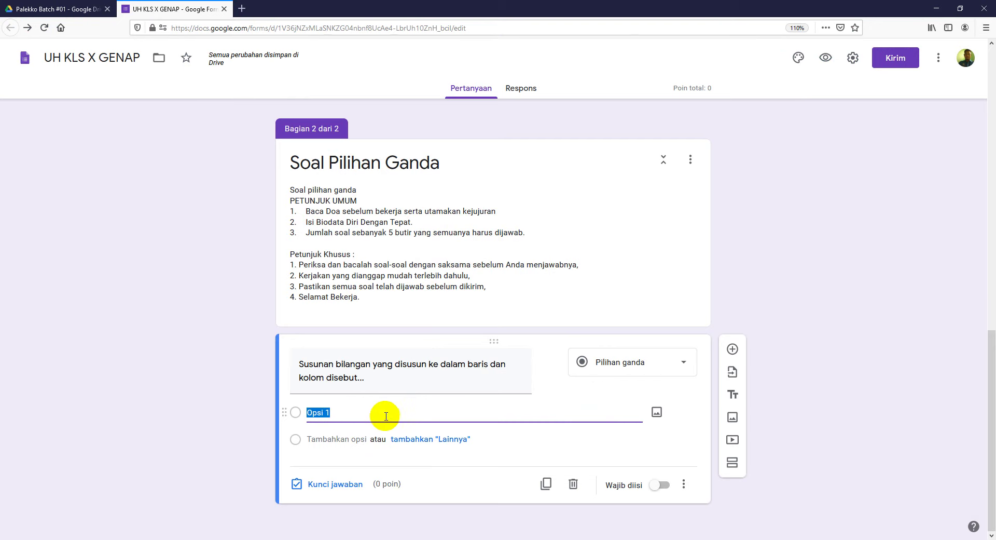
{"action": "key", "text": "ctrl+v"}
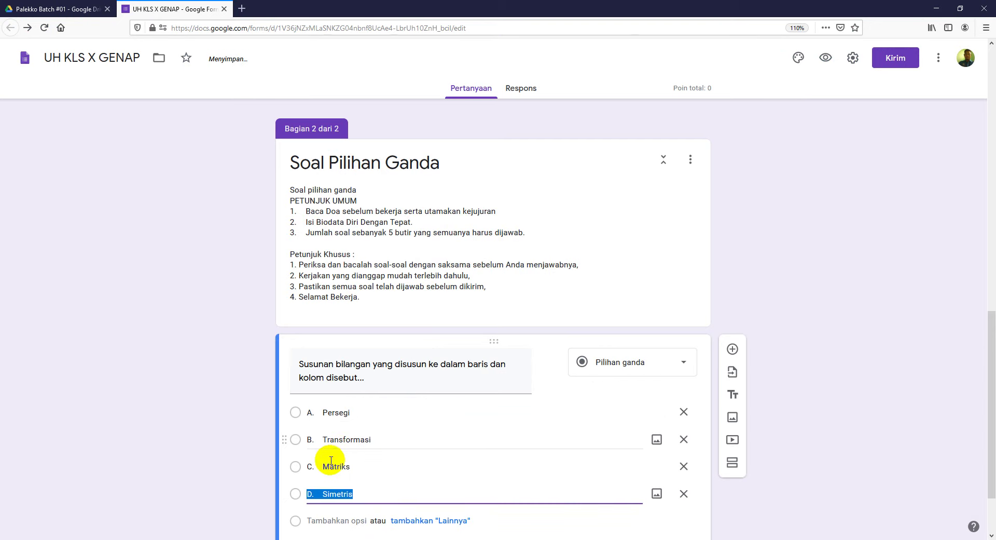
{"action": "scroll", "coordinate": [408, 457], "scroll_direction": "down", "scroll_amount": 3}
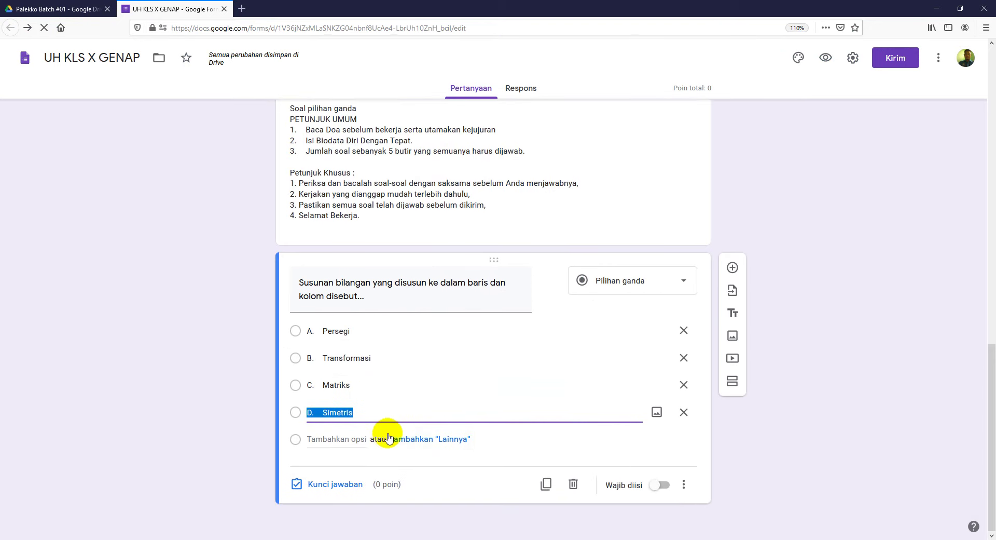
Step: Delete the A.–D. prefixes so options read Persegi, Transformasi, Matriks, Simetris, and make question 1 required
{"action": "left_click", "coordinate": [322, 331]}
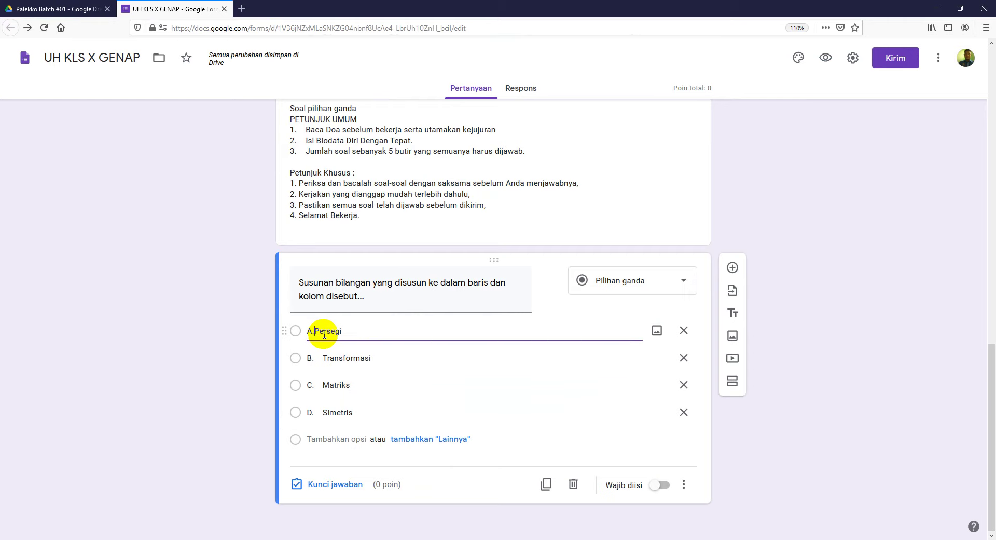
{"action": "key", "text": "BackSpace"}
{"action": "key", "text": "BackSpace"}
{"action": "left_click", "coordinate": [321, 356]}
{"action": "left_click", "coordinate": [324, 359]}
{"action": "key", "text": "BackSpace"}
{"action": "key", "text": "BackSpace"}
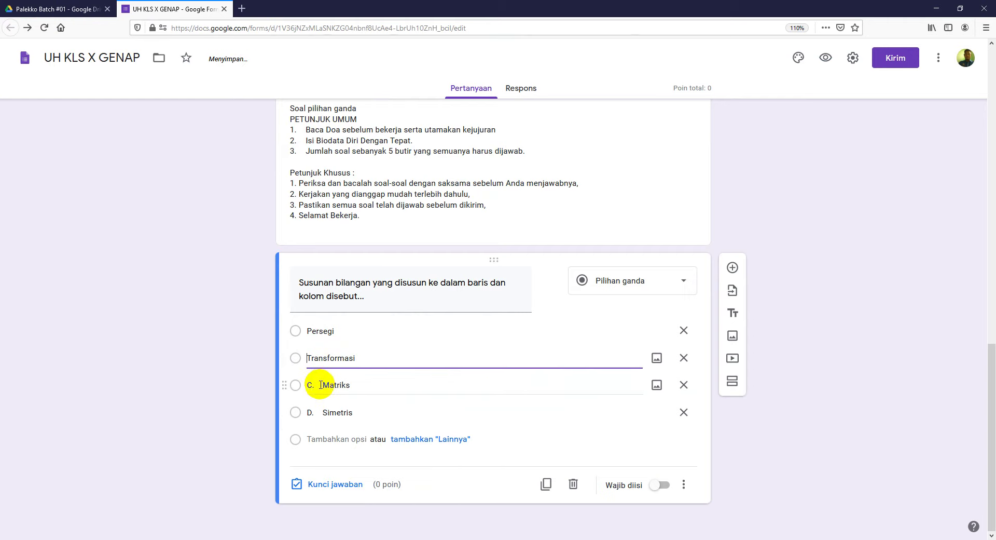
{"action": "left_click", "coordinate": [321, 385]}
{"action": "key", "text": "BackSpace"}
{"action": "key", "text": "BackSpace"}
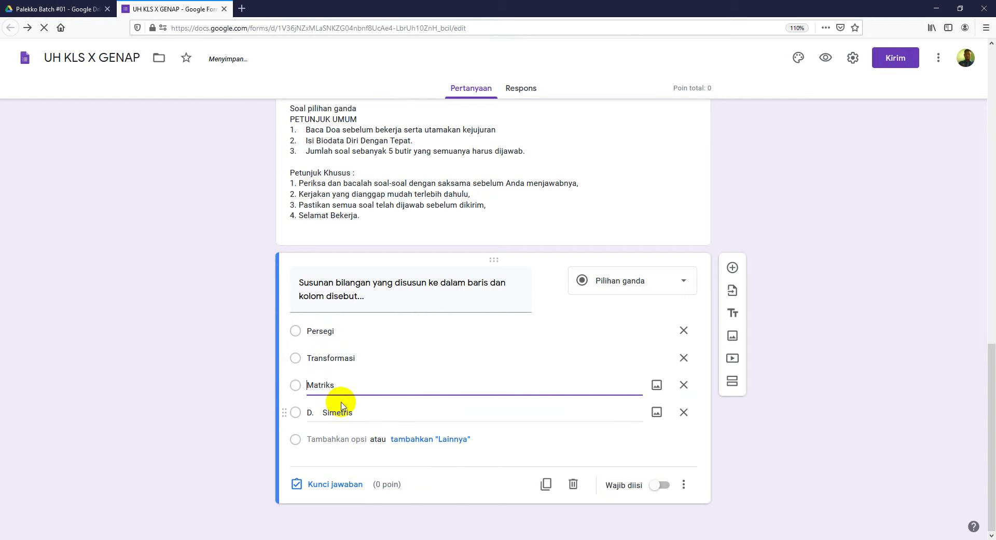
{"action": "left_click", "coordinate": [325, 416]}
{"action": "left_click", "coordinate": [322, 412]}
{"action": "key", "text": "BackSpace"}
{"action": "key", "text": "BackSpace"}
{"action": "key", "text": "BackSpace"}
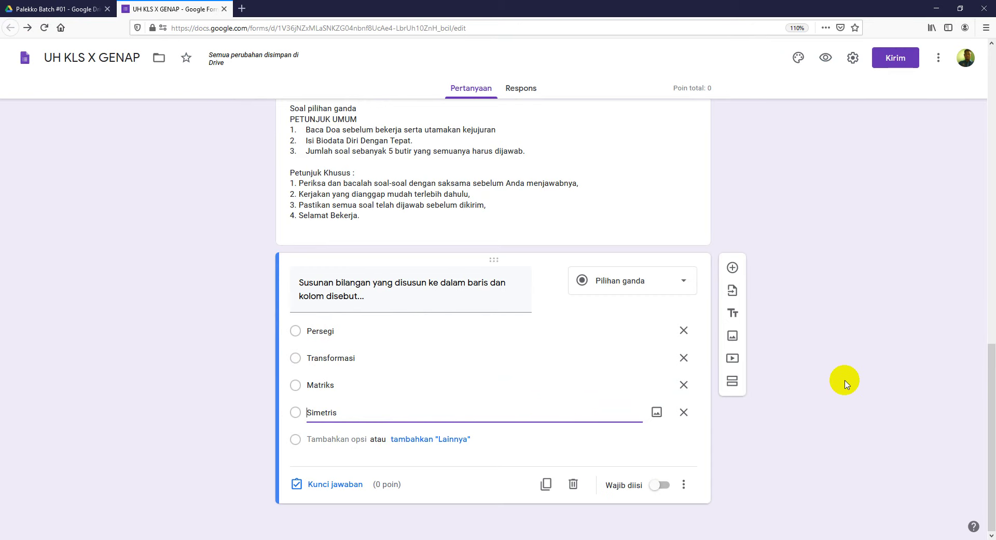
{"action": "left_click", "coordinate": [667, 491]}
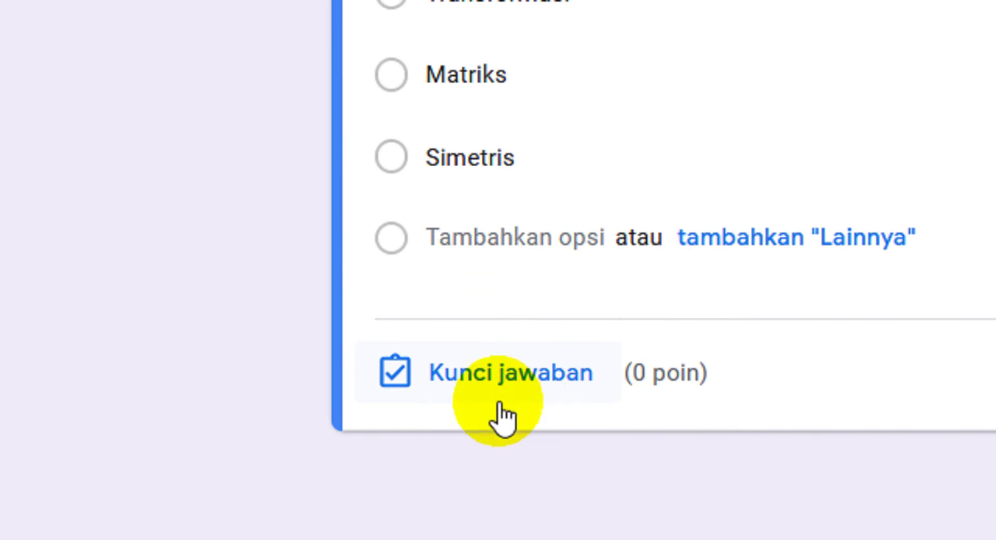
Step: Set question 1's answer key to Matriks, worth 2 points
{"action": "left_click", "coordinate": [546, 380]}
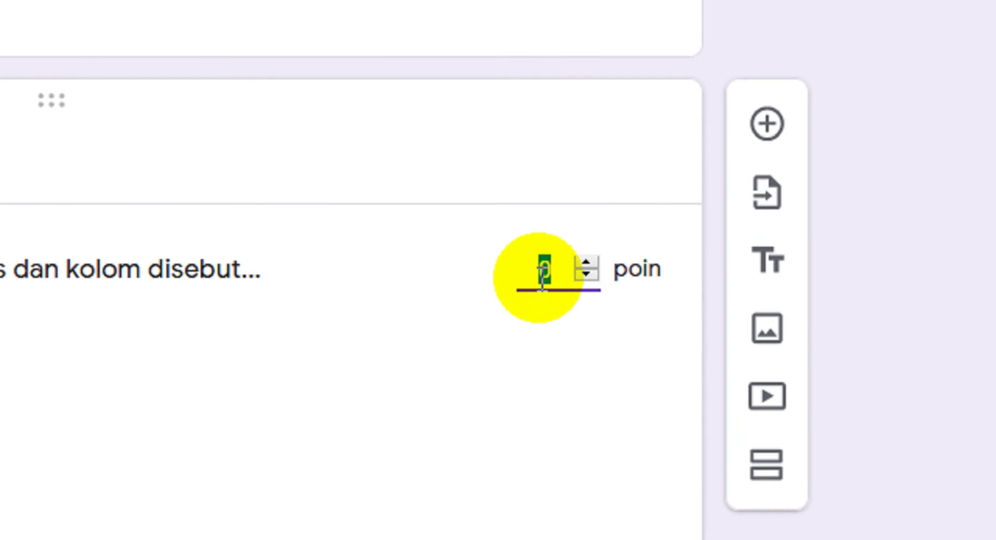
{"action": "type", "text": "2"}
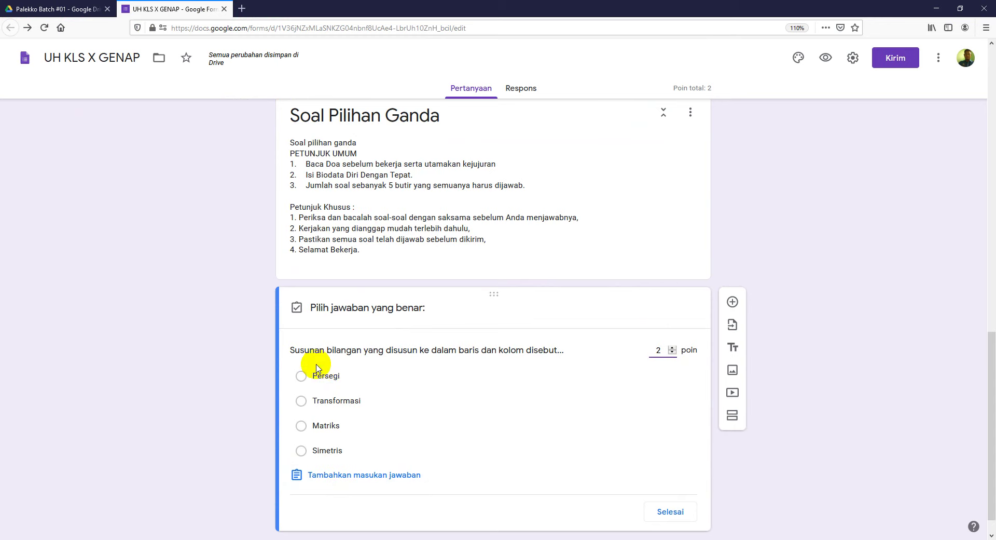
{"action": "left_click", "coordinate": [301, 426]}
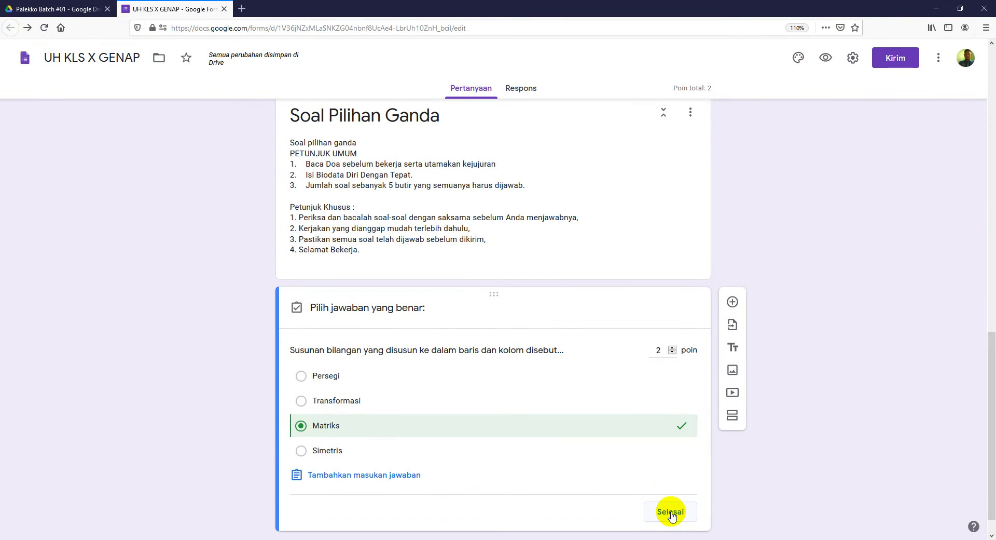
{"action": "left_click", "coordinate": [671, 513]}
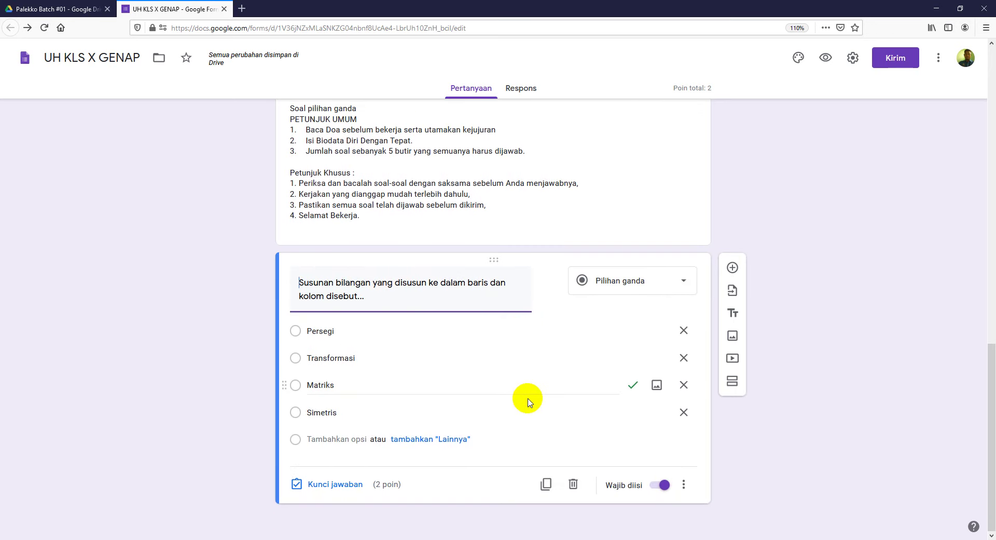
Step: Add a question titled 'Banyaknya elemen pada matriks yang berordo 4x2 adalah ...' without its '2.' number
{"action": "left_click", "coordinate": [734, 269]}
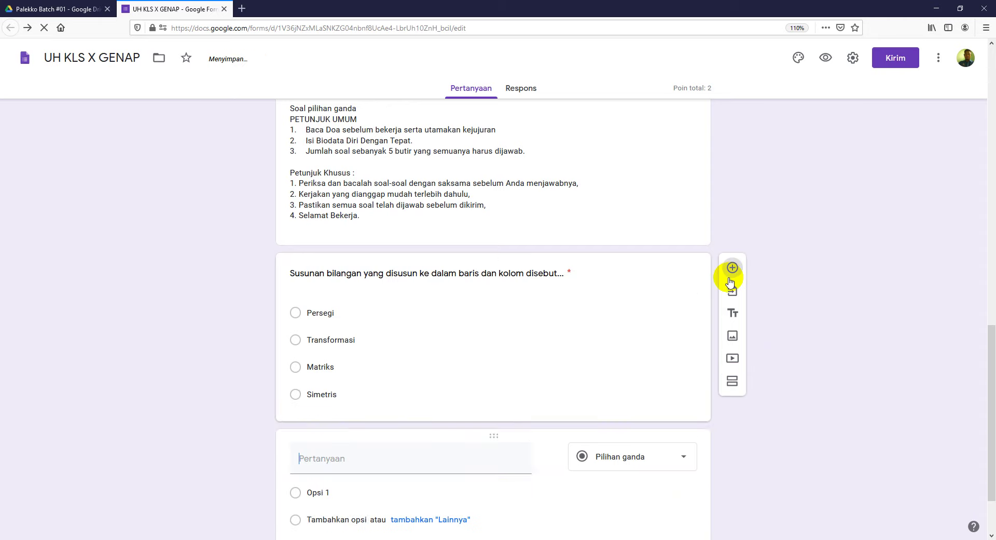
{"action": "key", "text": "alt+Tab"}
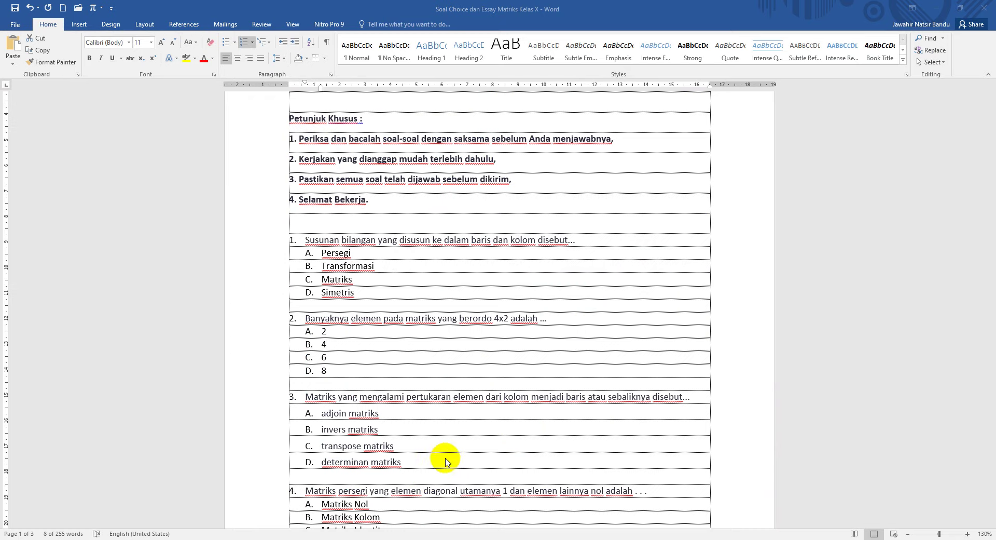
{"action": "left_click_drag", "start_coordinate": [307, 318], "coordinate": [529, 319]}
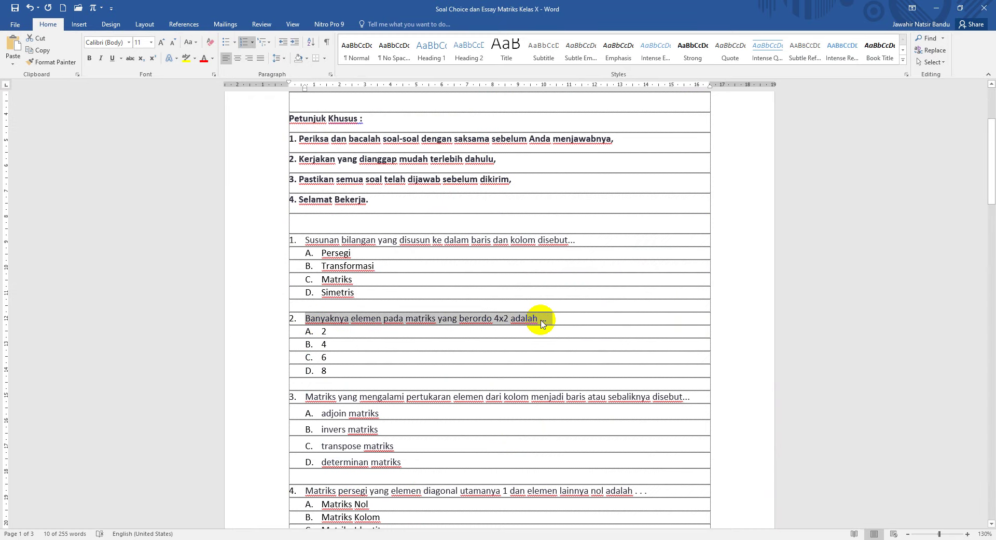
{"action": "key", "text": "alt+Tab"}
{"action": "left_click", "coordinate": [350, 467]}
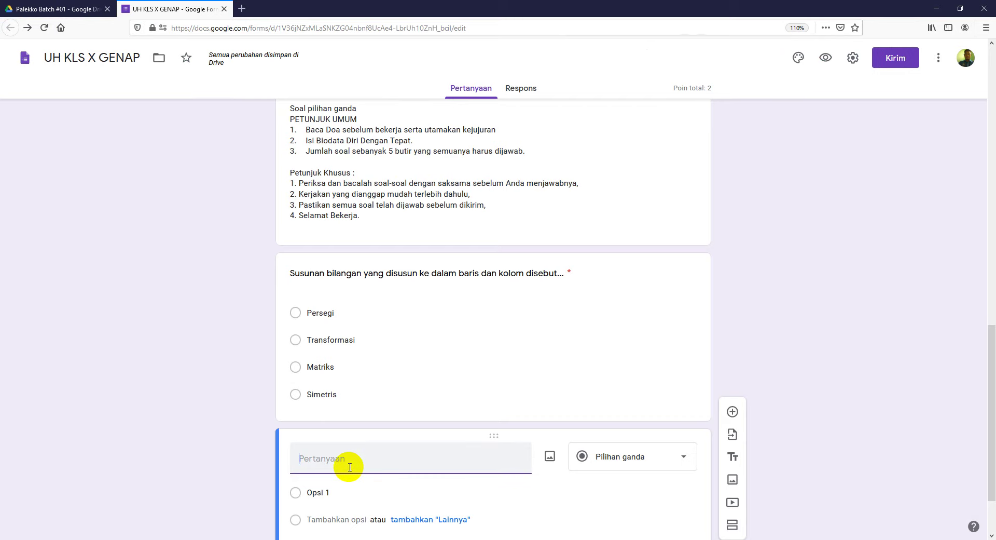
{"action": "key", "text": "ctrl+v"}
{"action": "left_click", "coordinate": [318, 459]}
{"action": "key", "text": "BackSpace"}
{"action": "key", "text": "BackSpace"}
{"action": "key", "text": "BackSpace"}
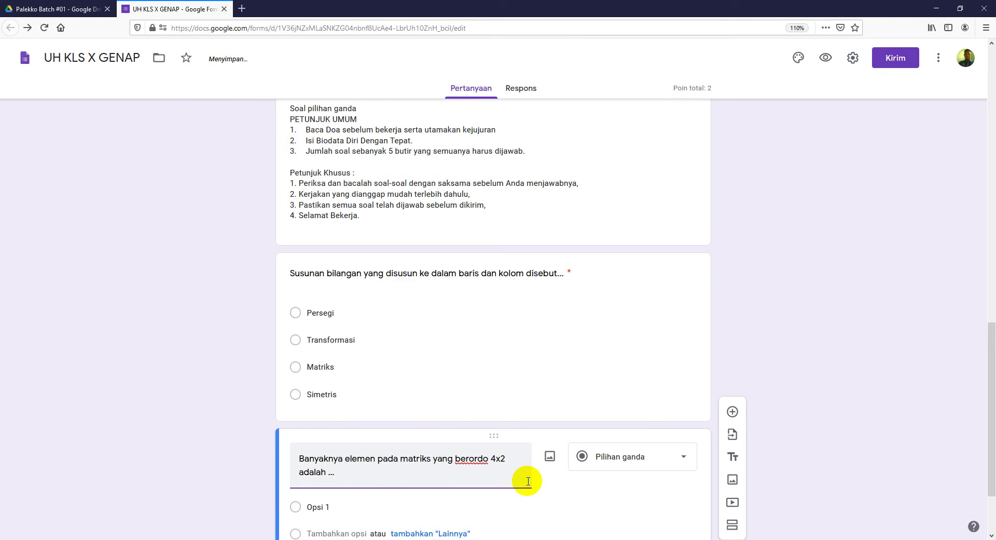
Step: Paste the four answer choices 2, 4, 6 and 8 from Word over Opsi 1
{"action": "scroll", "coordinate": [528, 481], "scroll_direction": "down", "scroll_amount": 3}
{"action": "left_click", "coordinate": [335, 411]}
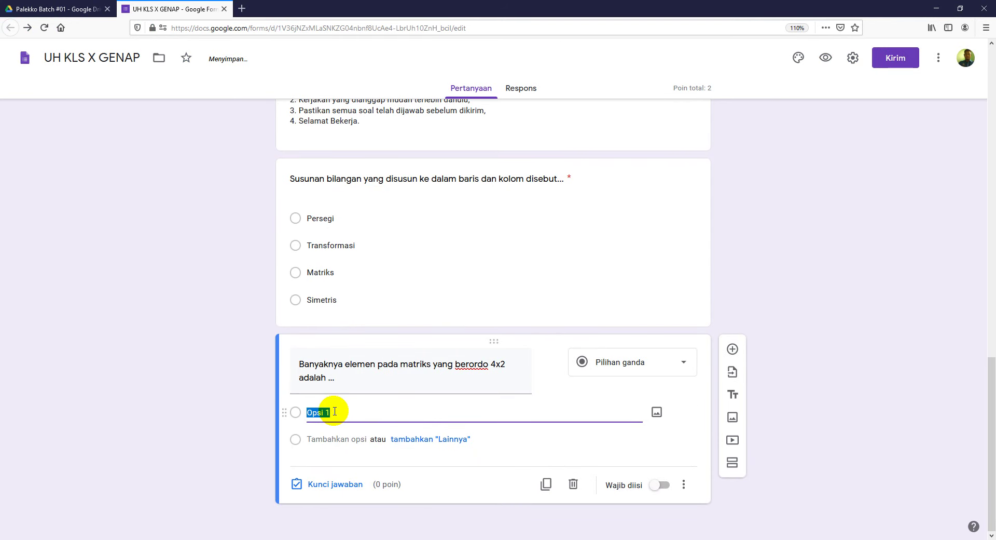
{"action": "key", "text": "alt+Tab"}
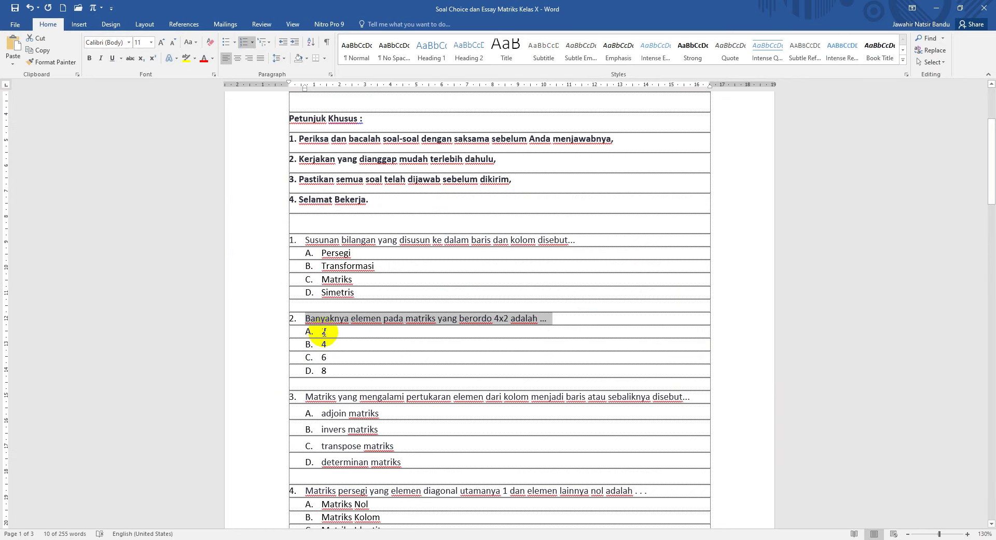
{"action": "left_click_drag", "start_coordinate": [321, 332], "coordinate": [334, 372]}
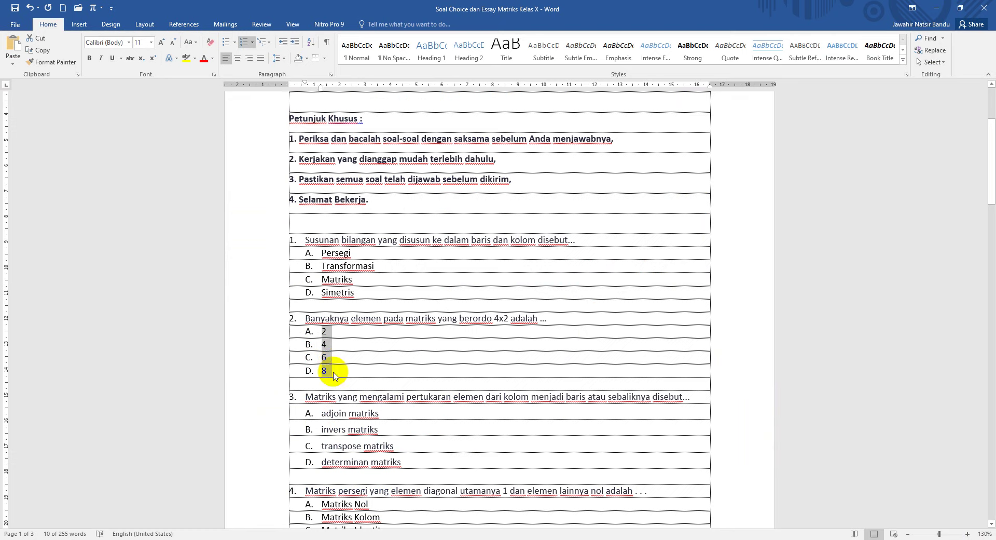
{"action": "key", "text": "alt+Tab"}
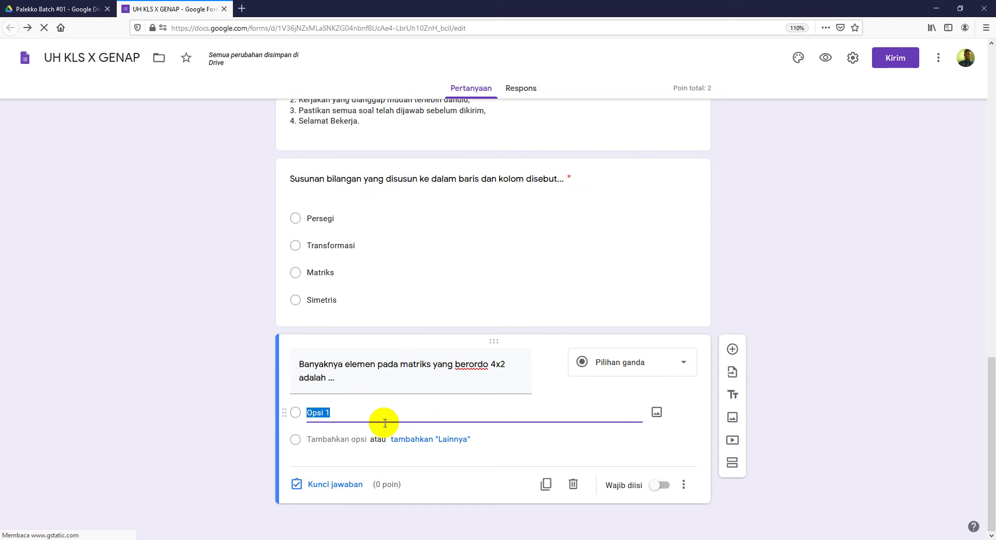
{"action": "type", "text": "A.\t2 B.\t4 C.\t6 D.\t8"}
Step: Strip the leftover letter prefixes and spacing so the options read 2, 4, 6, 8
{"action": "left_click", "coordinate": [322, 413]}
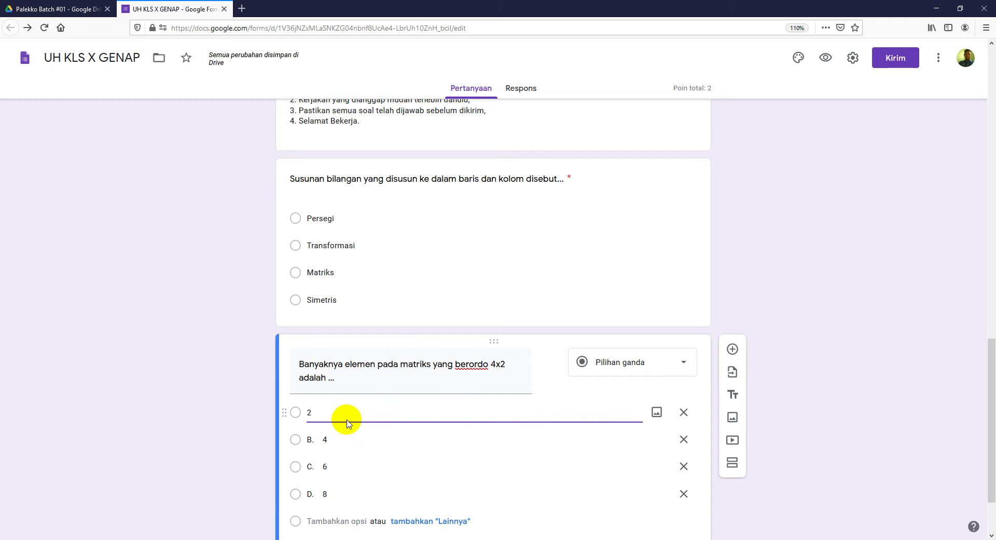
{"action": "key", "text": "Tab"}
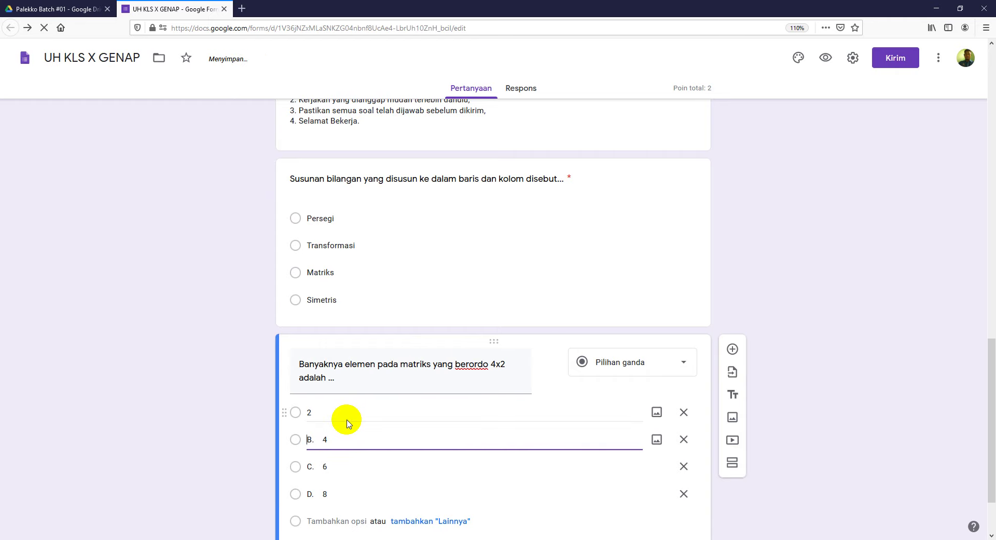
{"action": "key", "text": "Delete"}
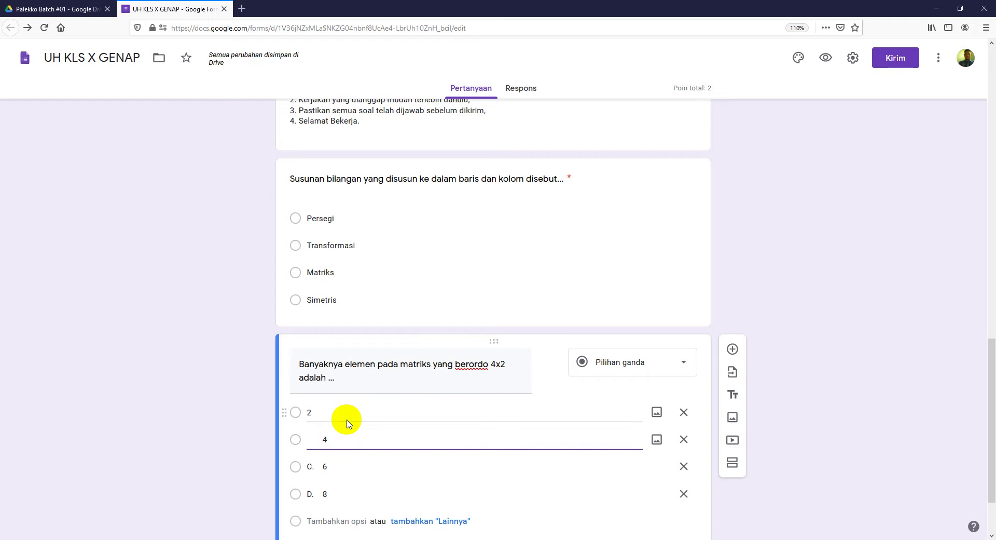
{"action": "key", "text": "Tab"}
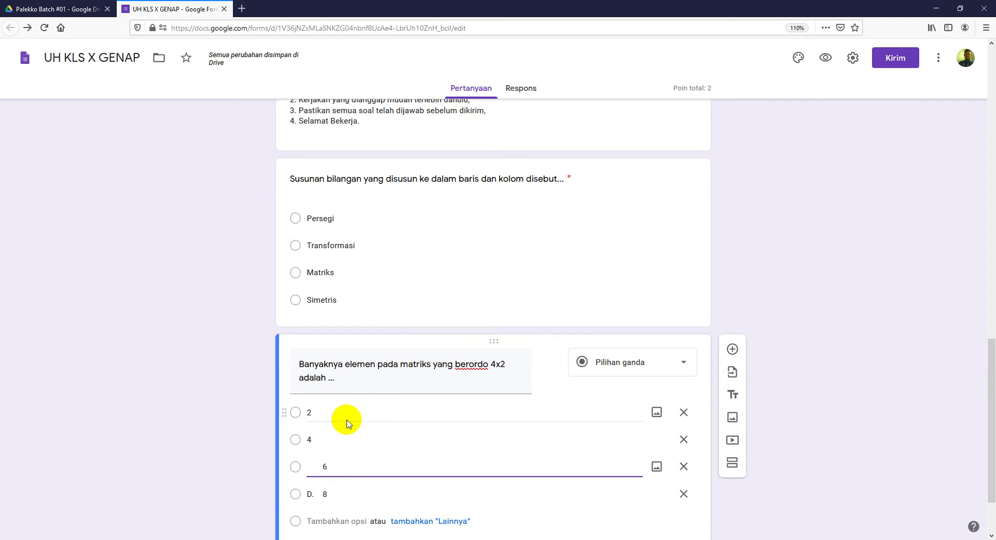
{"action": "key", "text": "Tab"}
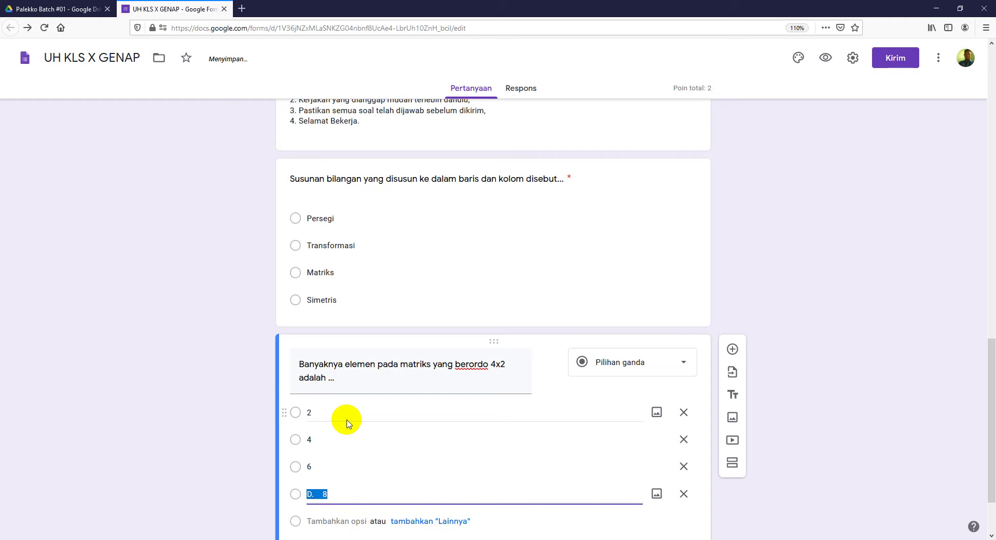
{"action": "key", "text": "Home"}
{"action": "key", "text": "Delete"}
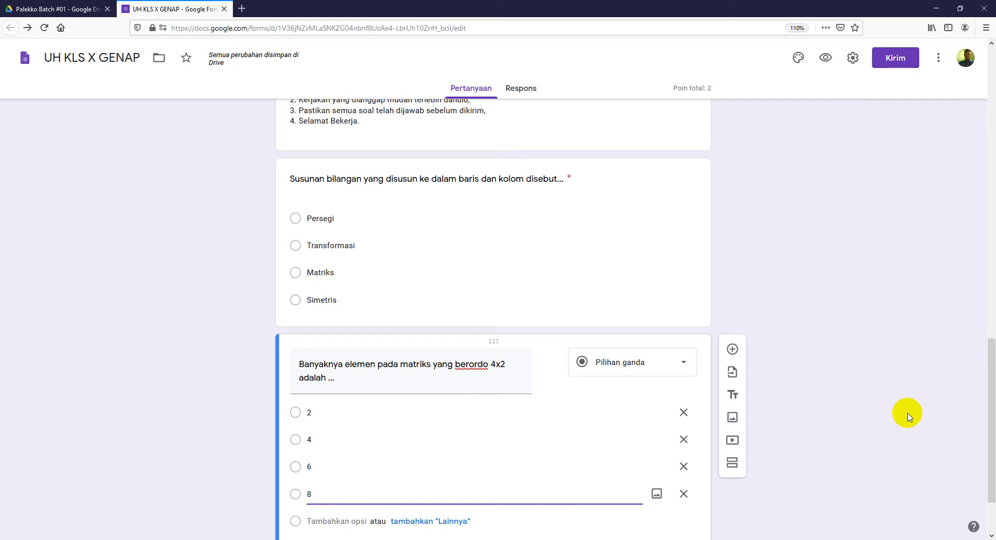
{"action": "scroll", "coordinate": [908, 416], "scroll_direction": "down", "scroll_amount": 3}
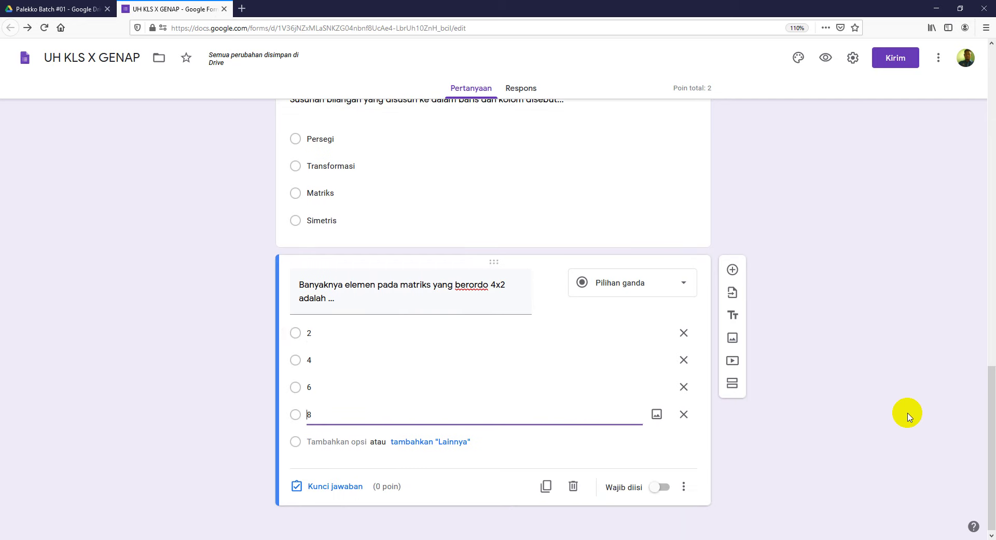
Step: Mark 8 as question 2's correct 2-point answer, make it required, and add a blank question
{"action": "left_click", "coordinate": [345, 486]}
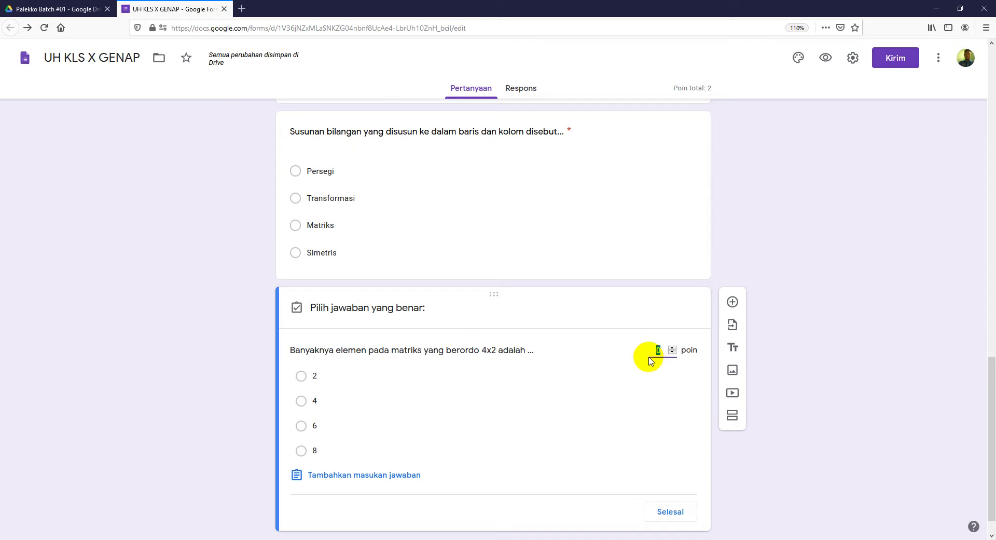
{"action": "type", "text": "2"}
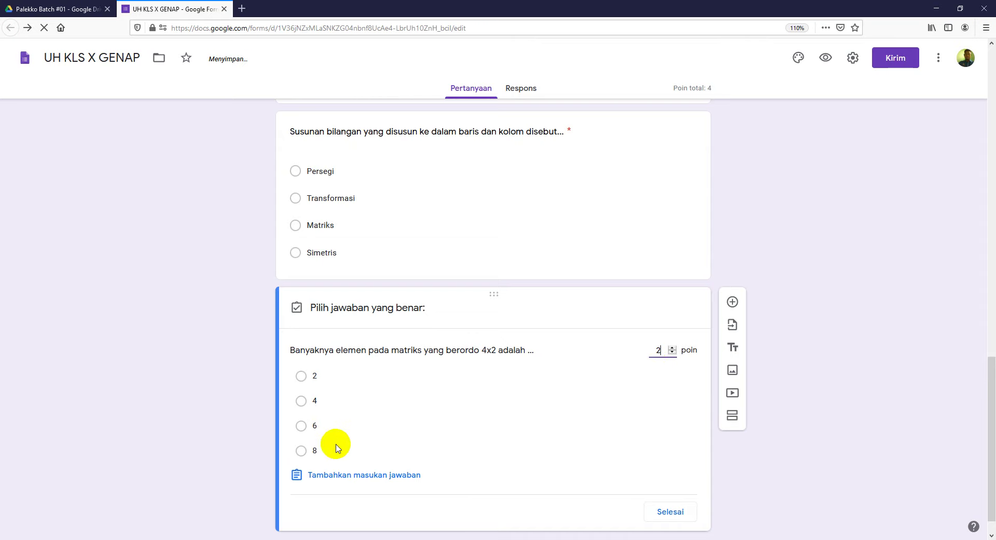
{"action": "left_click", "coordinate": [301, 451]}
{"action": "left_click", "coordinate": [669, 512]}
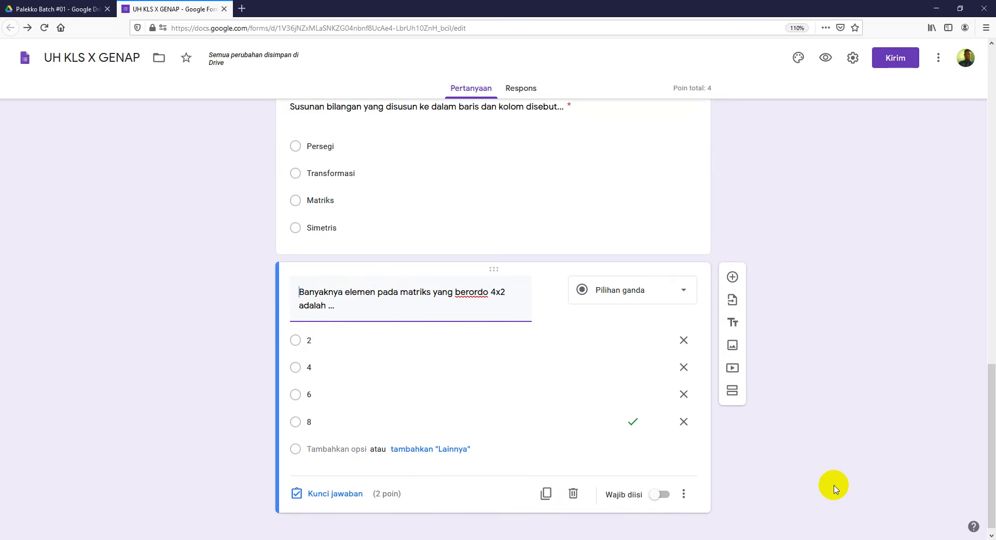
{"action": "left_click", "coordinate": [666, 490]}
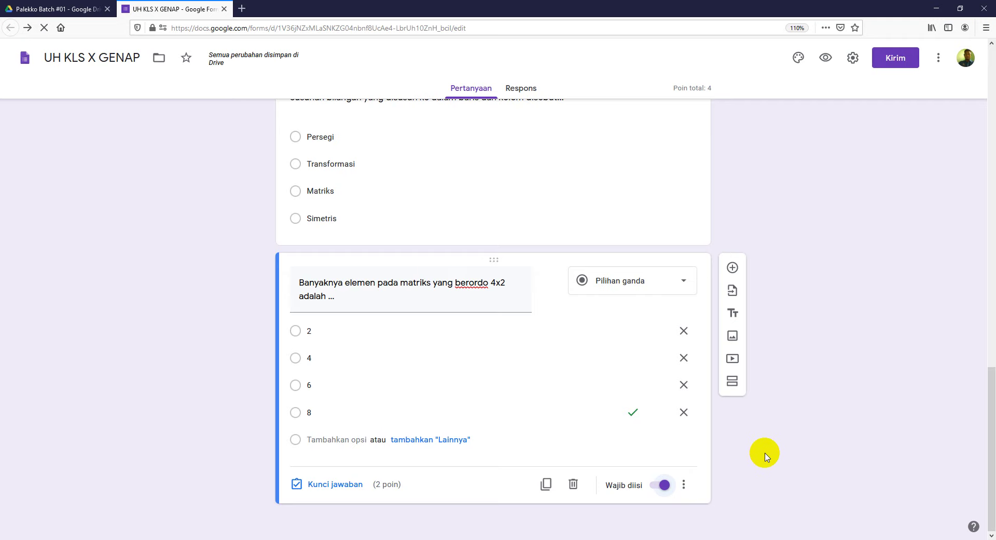
{"action": "left_click", "coordinate": [733, 269]}
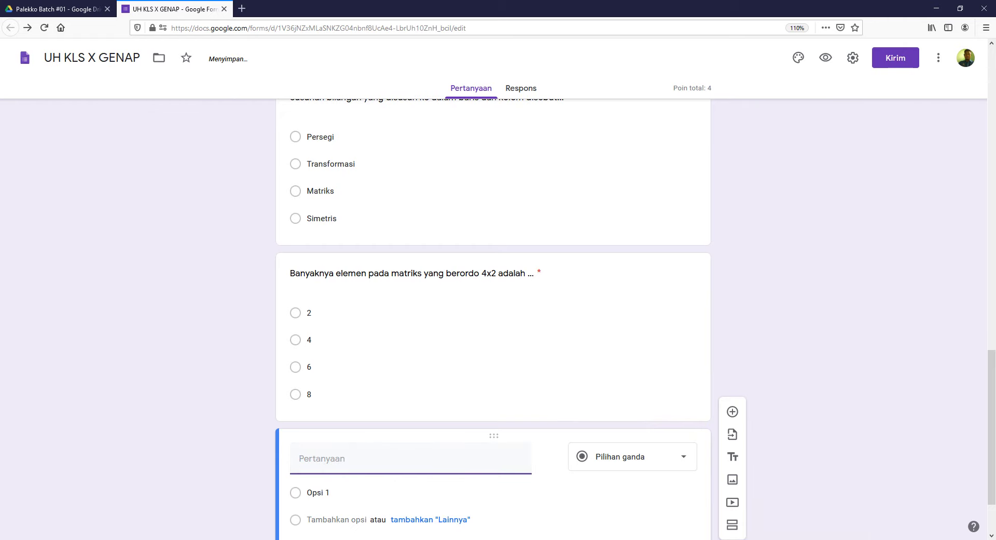
Step: Paste question 3's text about swapping columns into rows as the title, removing the '3.' number
{"action": "key", "text": "alt+Tab"}
{"action": "scroll", "coordinate": [381, 400], "scroll_direction": "down", "scroll_amount": 1}
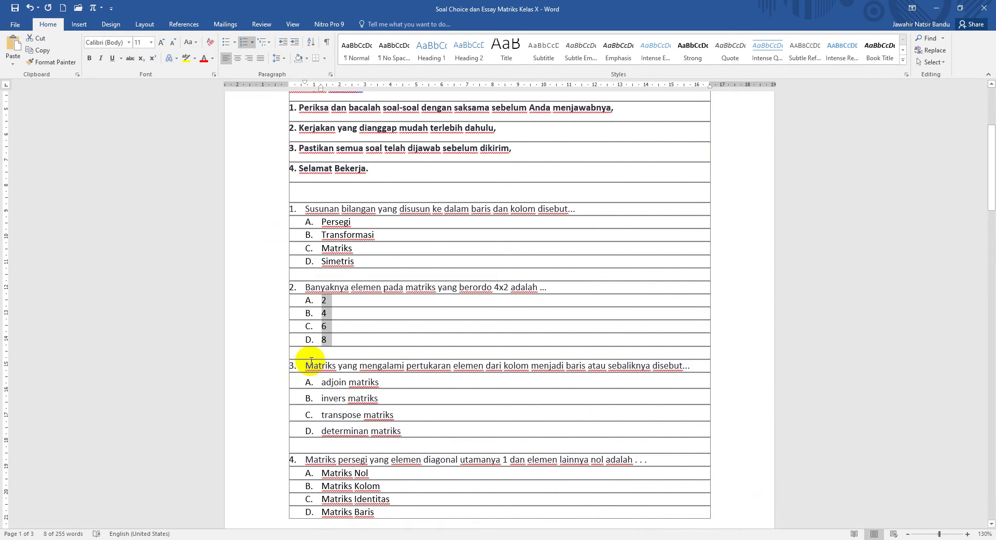
{"action": "left_click_drag", "start_coordinate": [305, 366], "coordinate": [695, 373]}
{"action": "key", "text": "alt+Tab"}
{"action": "left_click", "coordinate": [382, 474]}
{"action": "type", "text": "3.\tMatriks yang mengalami pertukaran elemen dari kolom menjadi baris atau sebaliknya disebut..."}
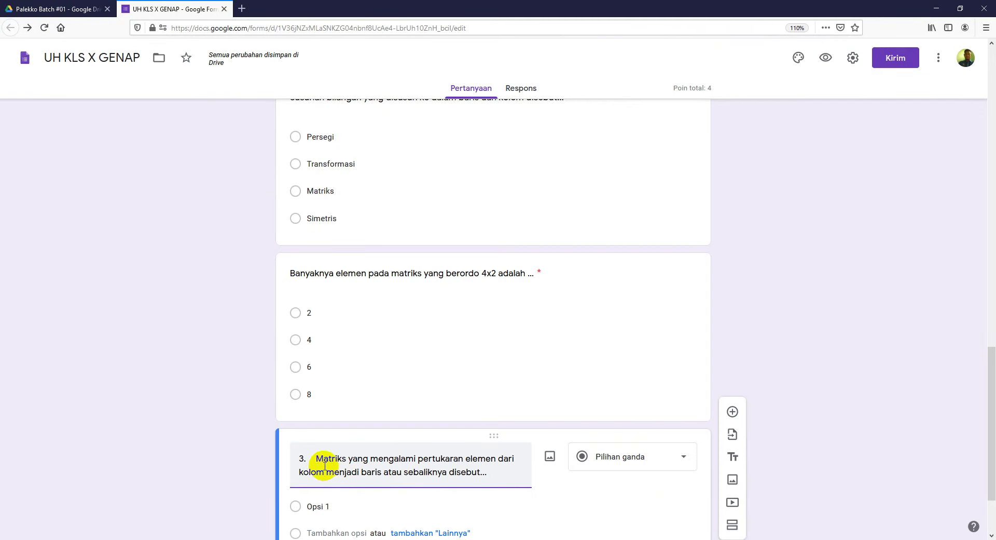
{"action": "left_click", "coordinate": [321, 458]}
{"action": "key", "text": "BackSpace"}
{"action": "key", "text": "BackSpace"}
{"action": "key", "text": "BackSpace"}
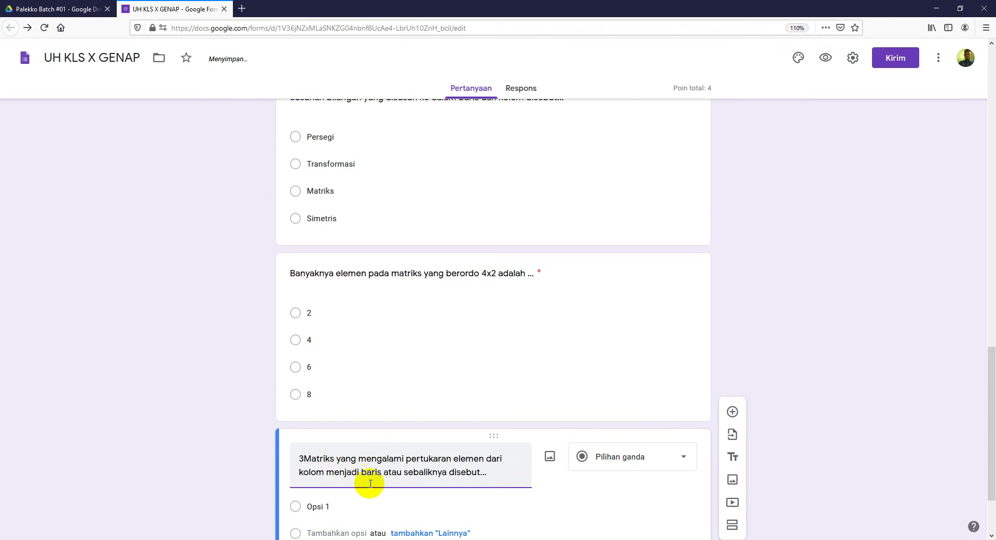
Step: Replace Opsi 1 with options A. adjoin, B. invers, C. transpose and D. determinan matriks
{"action": "scroll", "coordinate": [358, 504], "scroll_direction": "down", "scroll_amount": 1}
{"action": "left_click", "coordinate": [367, 440]}
{"action": "key", "text": "alt+Tab"}
{"action": "left_click_drag", "start_coordinate": [323, 382], "coordinate": [394, 427]}
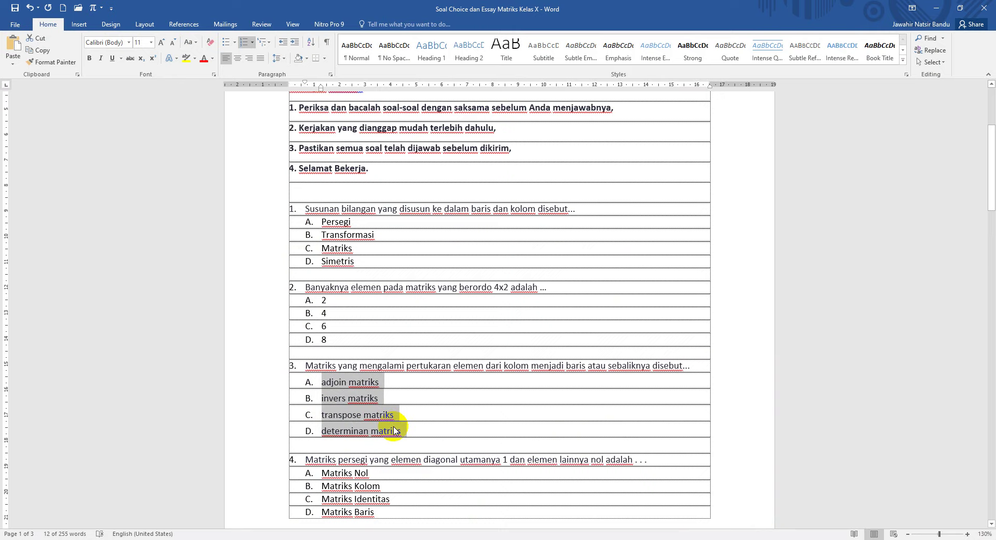
{"action": "key", "text": "alt+Tab"}
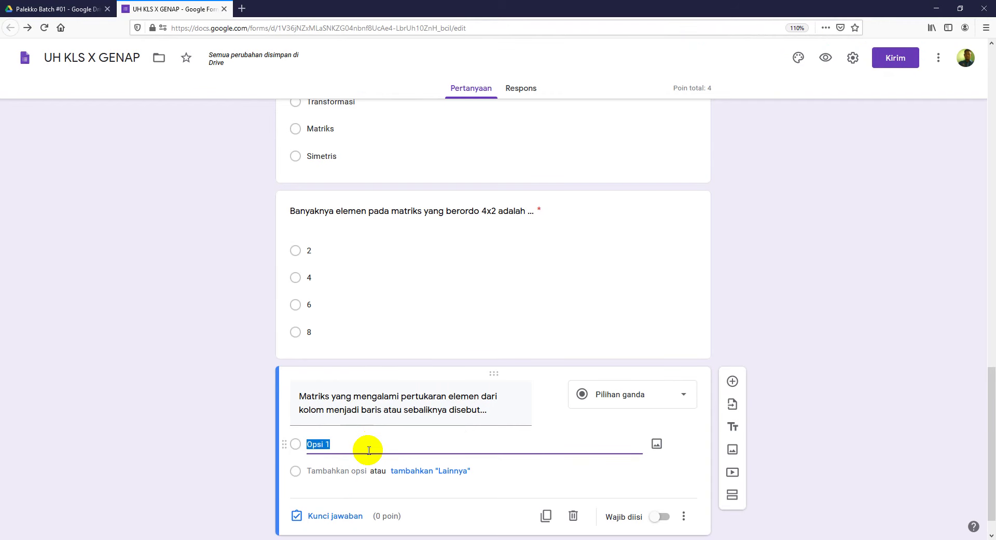
{"action": "type", "text": "A.\tadjoin matriks B.\tinvers matriks C.\ttranspose matriks D.\tdeterminan matriks"}
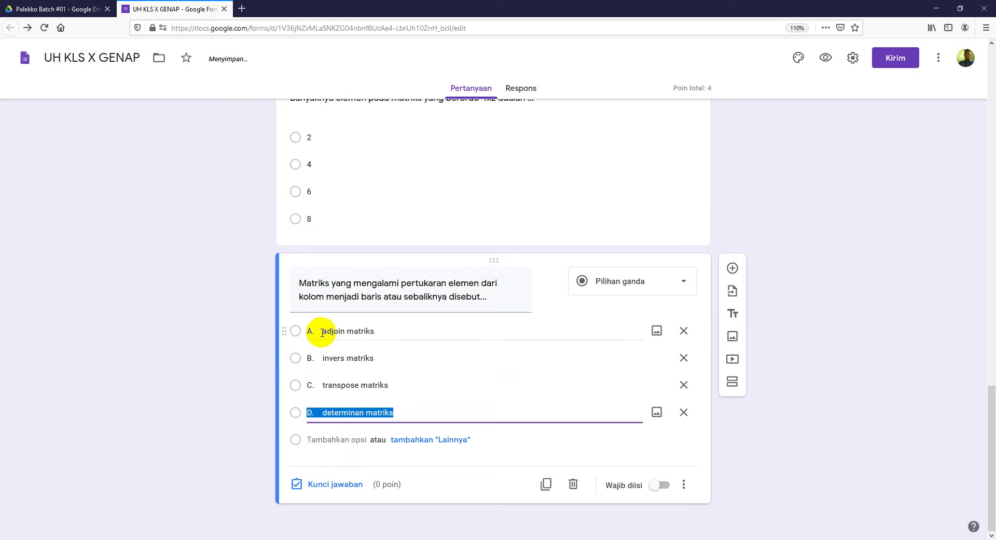
{"action": "left_click", "coordinate": [325, 331]}
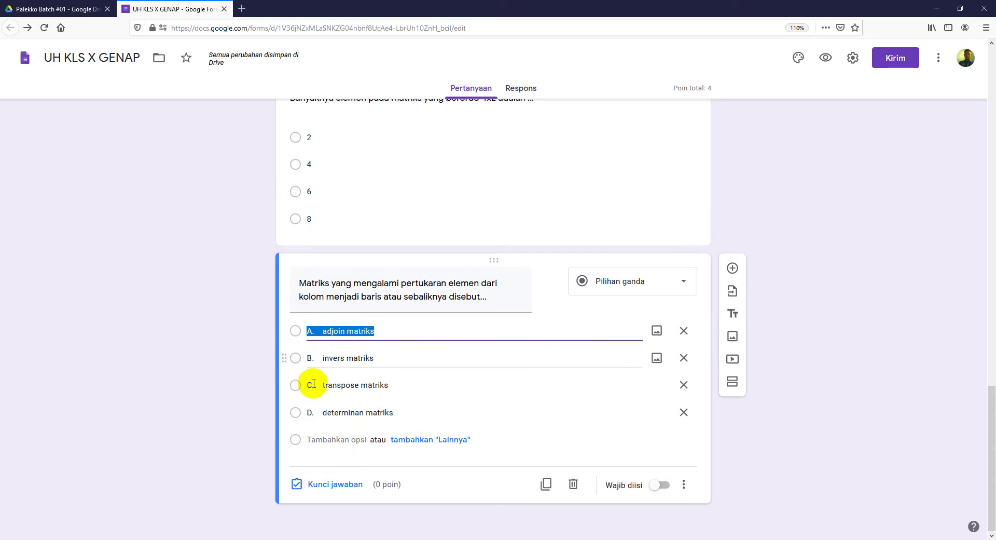
Step: In the answer key, make C. transpose matriks the correct answer worth 2 points
{"action": "left_click", "coordinate": [314, 487]}
{"action": "left_click", "coordinate": [657, 356]}
{"action": "type", "text": "2"}
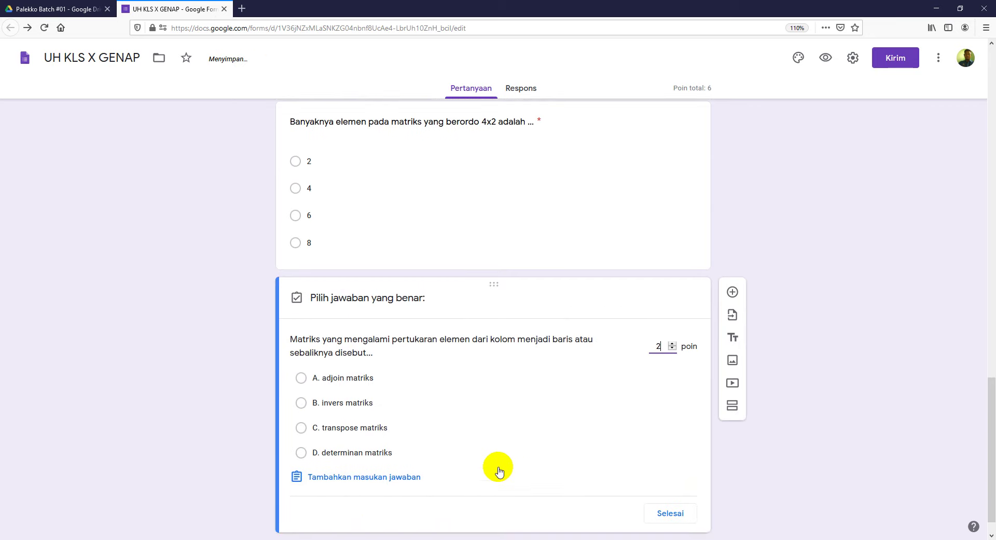
{"action": "scroll", "coordinate": [535, 471], "scroll_direction": "down", "scroll_amount": 1}
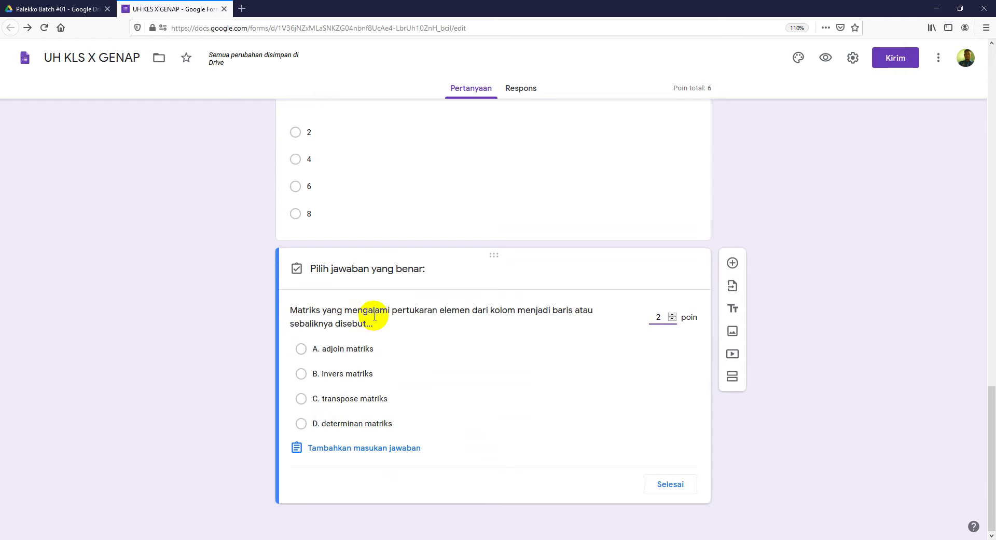
{"action": "left_click", "coordinate": [301, 400]}
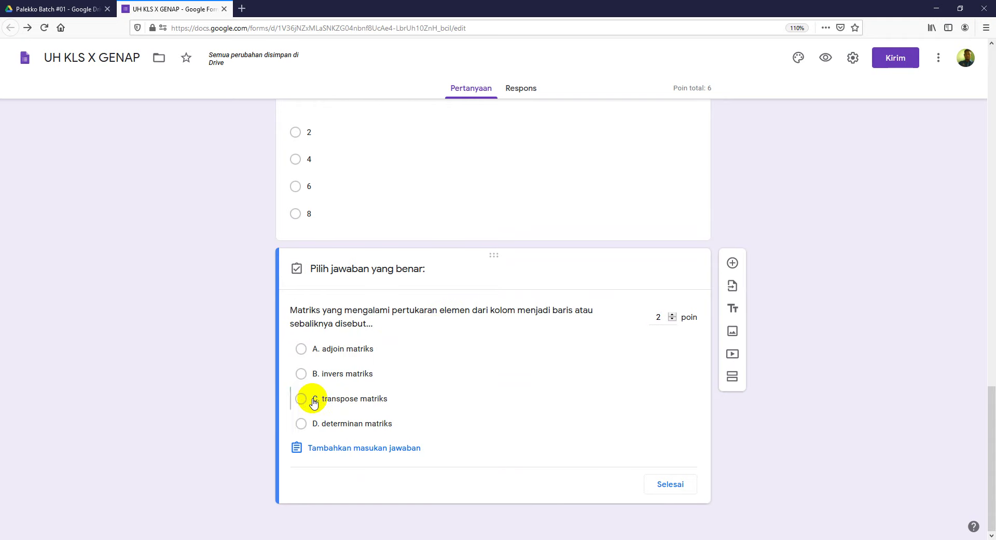
{"action": "left_click", "coordinate": [671, 484]}
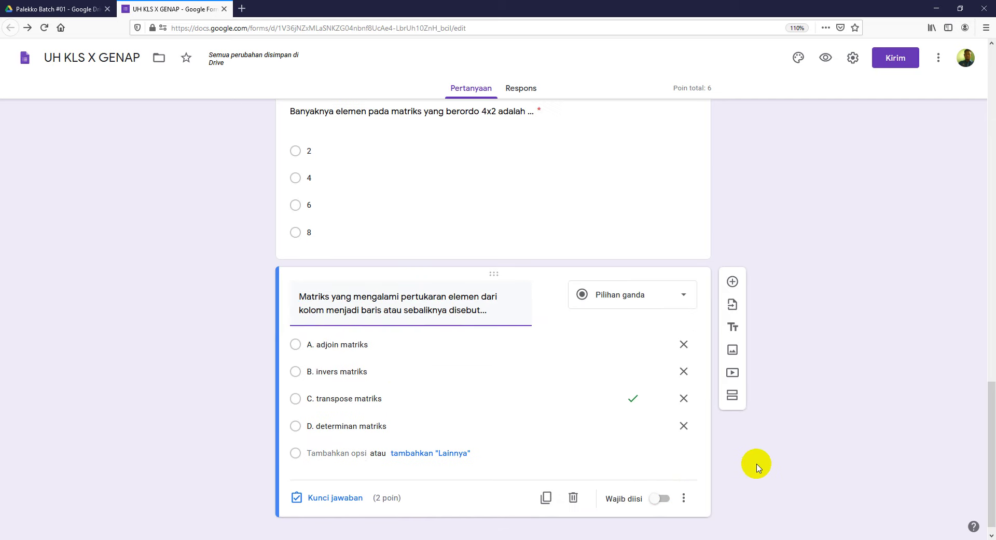
Step: Make question 3 required and add a new blank question below it
{"action": "left_click", "coordinate": [659, 484]}
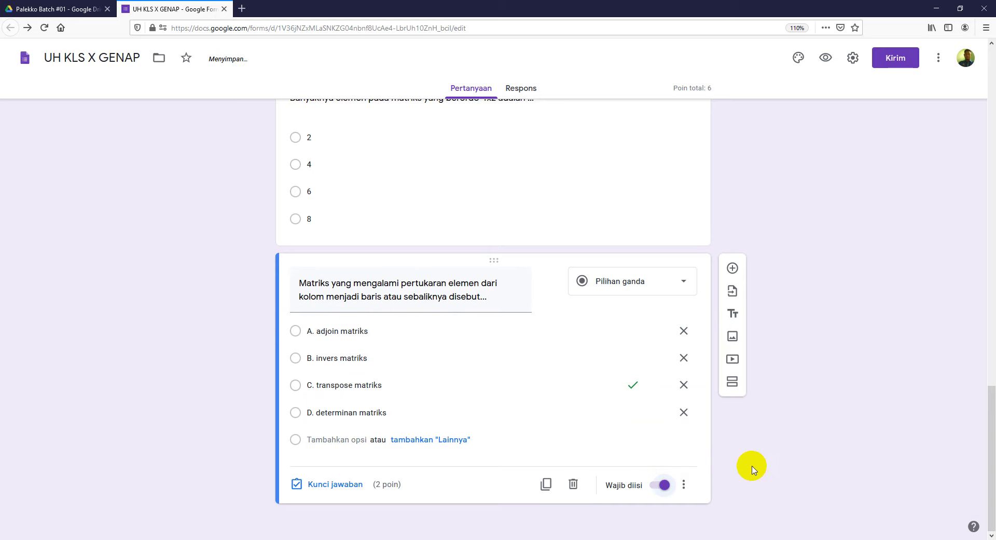
{"action": "scroll", "coordinate": [787, 457], "scroll_direction": "up", "scroll_amount": 3}
{"action": "scroll", "coordinate": [788, 456], "scroll_direction": "down", "scroll_amount": 4}
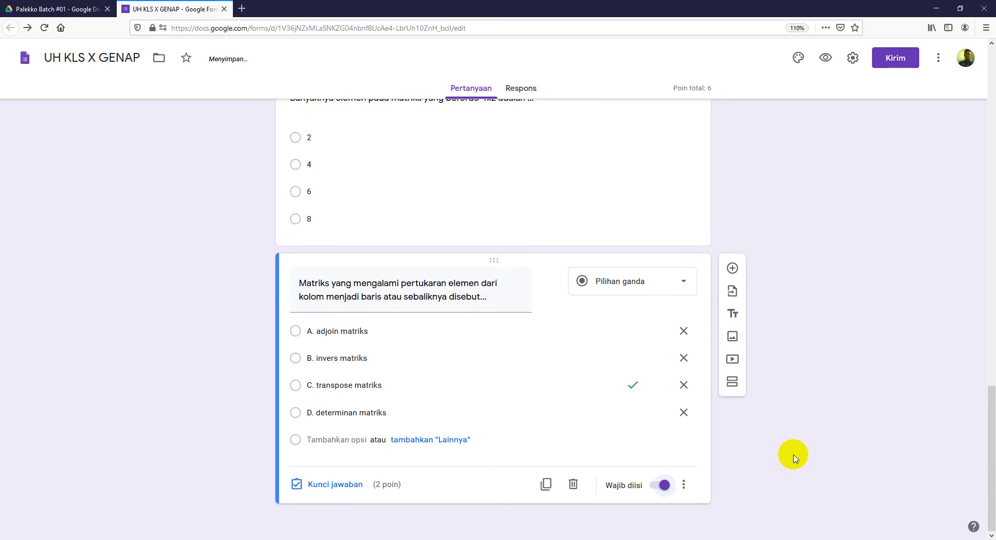
{"action": "left_click", "coordinate": [733, 268]}
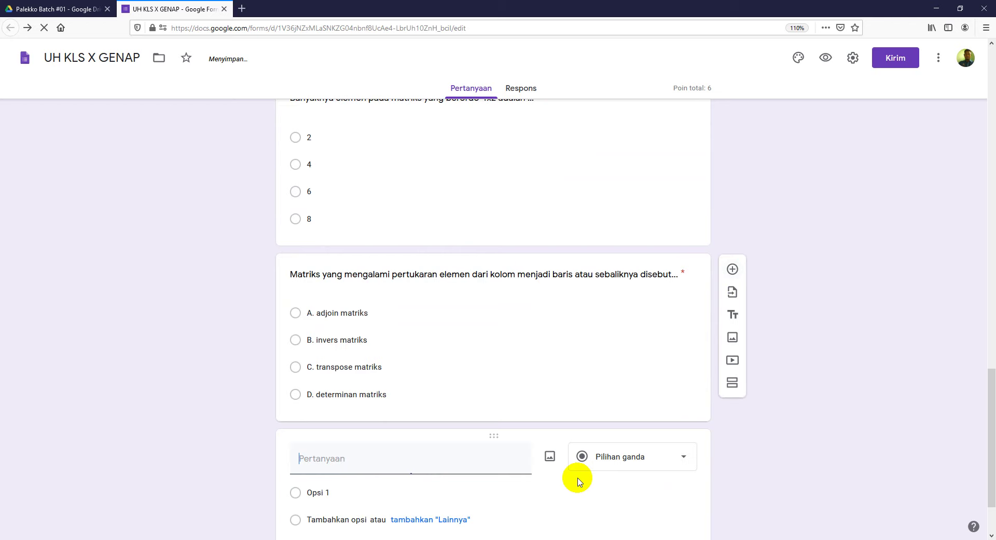
Step: Paste question 4's 'Matriks persegi…' text from Word as the question title, without its 4. numbering
{"action": "key", "text": "alt+Tab"}
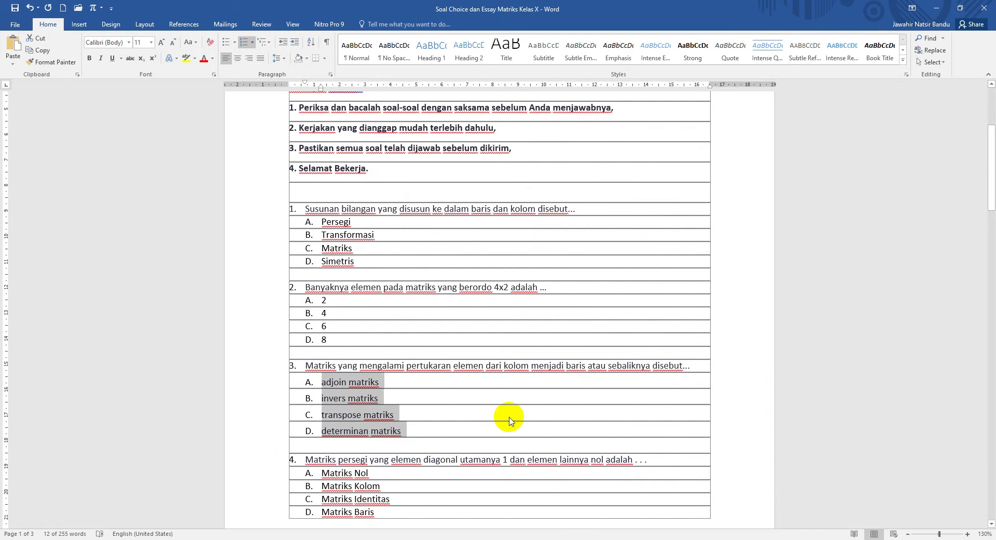
{"action": "scroll", "coordinate": [409, 469], "scroll_direction": "down", "scroll_amount": 2}
{"action": "left_click_drag", "start_coordinate": [304, 397], "coordinate": [655, 399]}
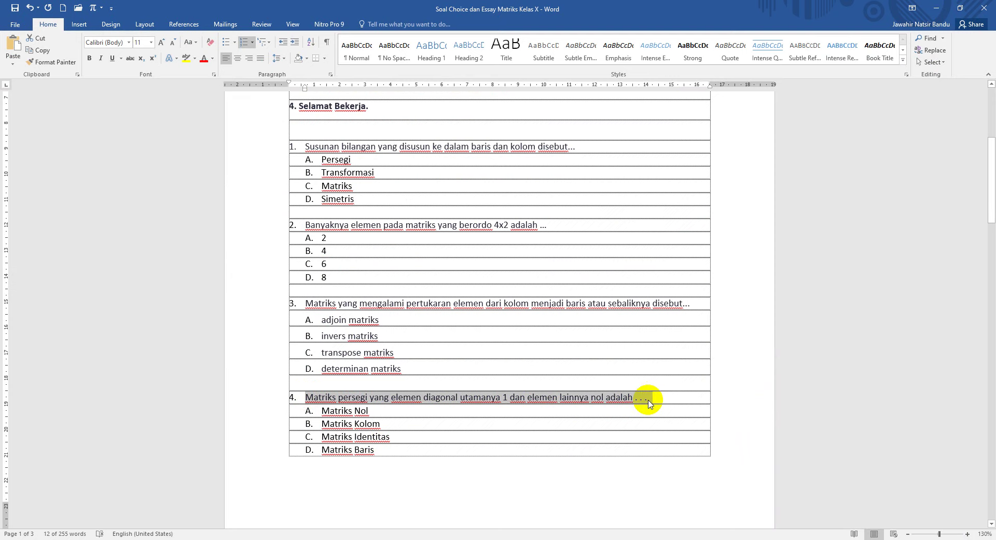
{"action": "key", "text": "alt+Tab"}
{"action": "left_click", "coordinate": [363, 451]}
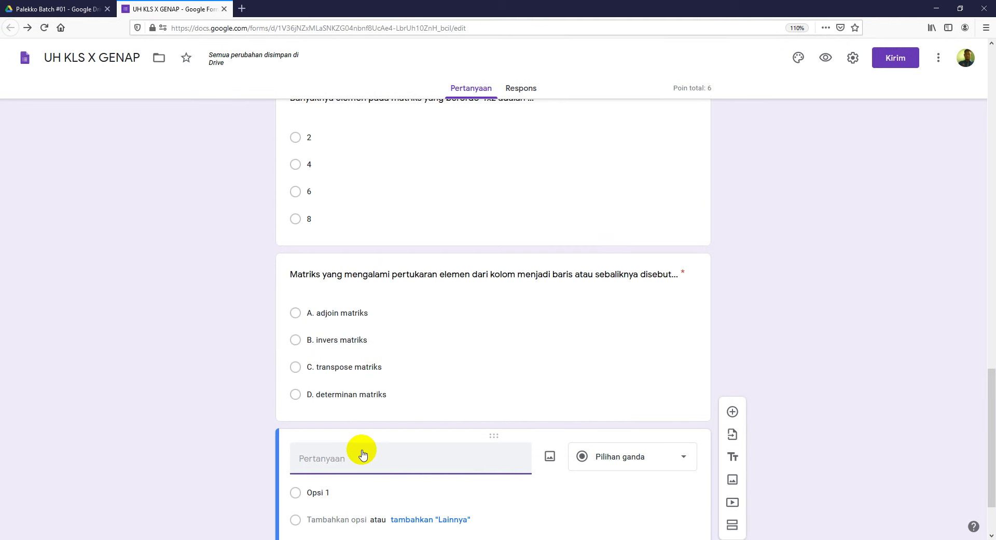
{"action": "type", "text": "4.\tMatriks persegi yang elemen diagonal utamanya 1 dan elemen lainnya nol adalah . . ."}
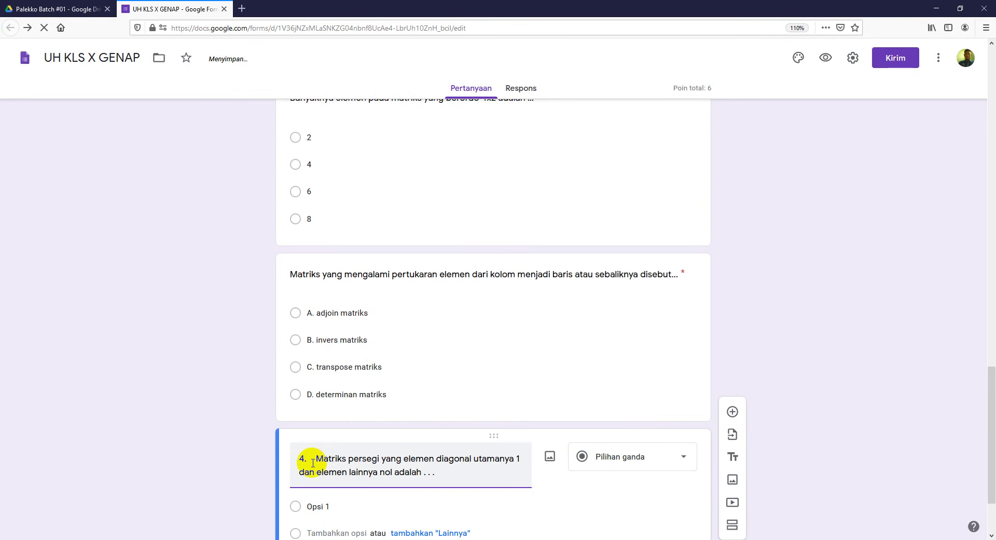
{"action": "left_click", "coordinate": [316, 457]}
{"action": "key", "text": "BackSpace"}
{"action": "key", "text": "BackSpace"}
{"action": "key", "text": "BackSpace"}
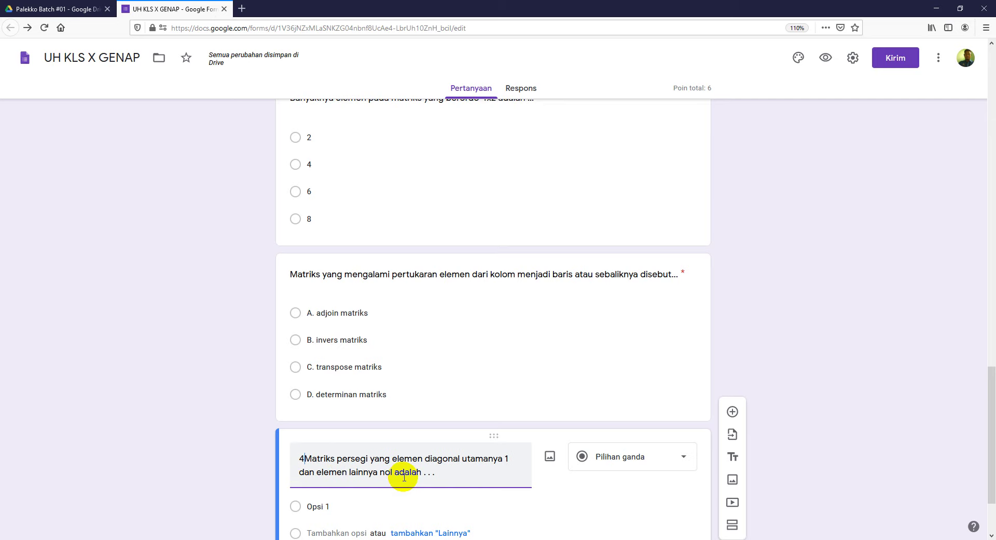
Step: Paste the four options, A. Matriks Nol through D. Matriks Baris, from Word into the question
{"action": "scroll", "coordinate": [859, 402], "scroll_direction": "down", "scroll_amount": 3}
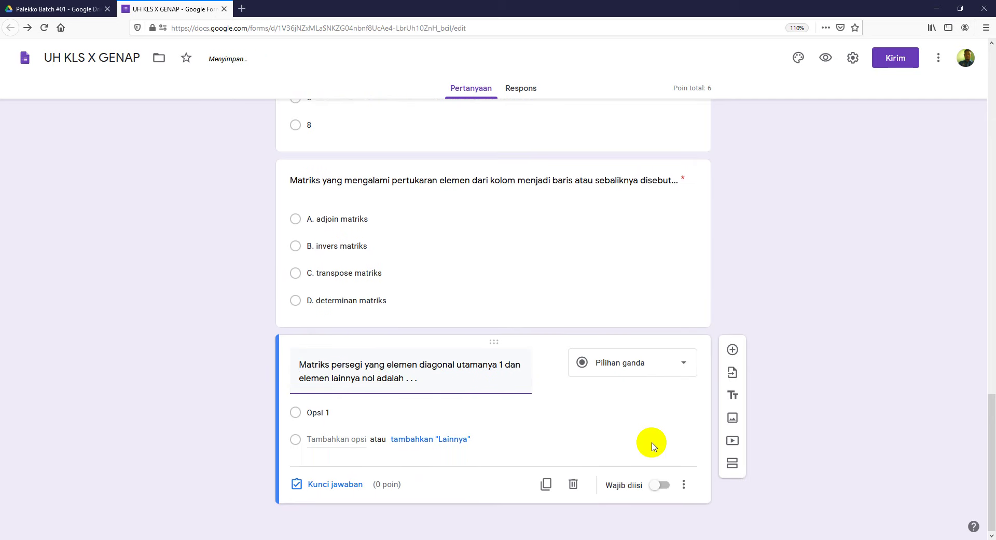
{"action": "left_click", "coordinate": [369, 412]}
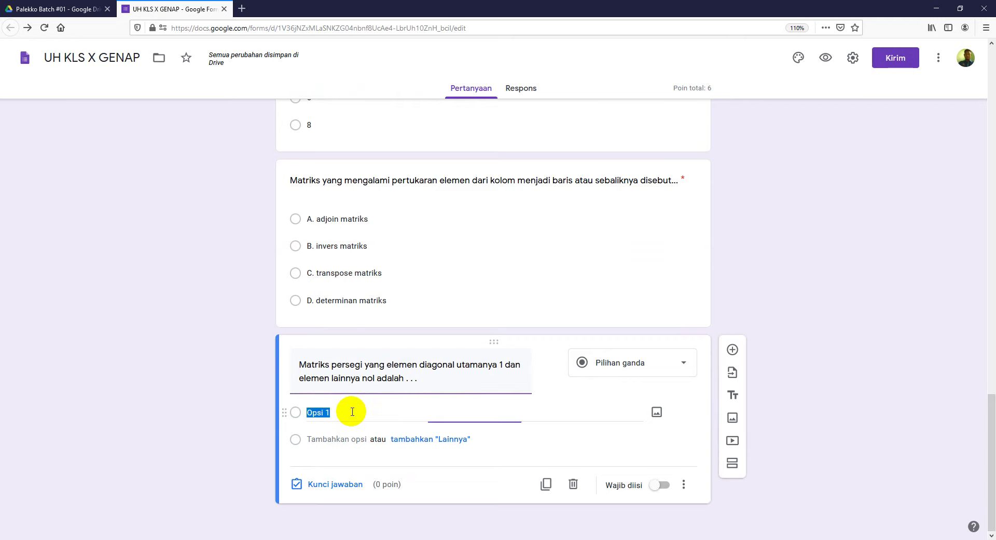
{"action": "key", "text": "alt+Tab"}
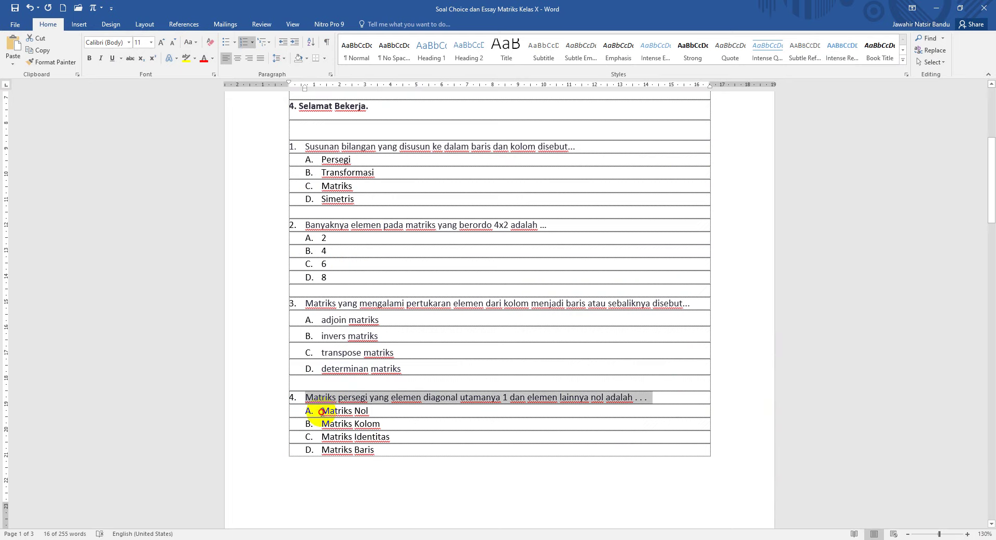
{"action": "left_click_drag", "start_coordinate": [322, 411], "coordinate": [372, 448]}
{"action": "key", "text": "alt+Tab"}
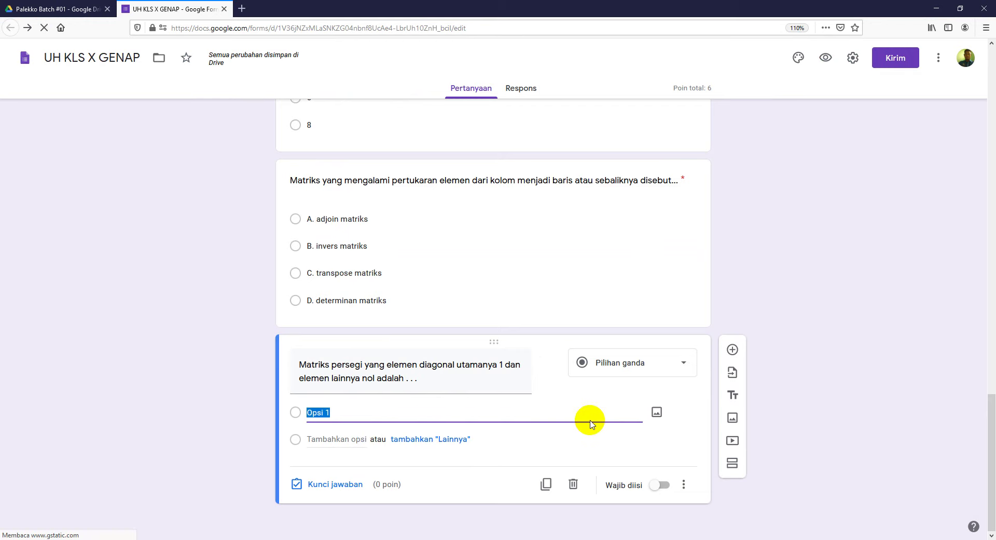
{"action": "type", "text": "A.\tMatriks Nol B.\tMatriks Kolom C.\tMatriks Identitas D.\tMatriks Baris"}
{"action": "scroll", "coordinate": [912, 416], "scroll_direction": "down", "scroll_amount": 3}
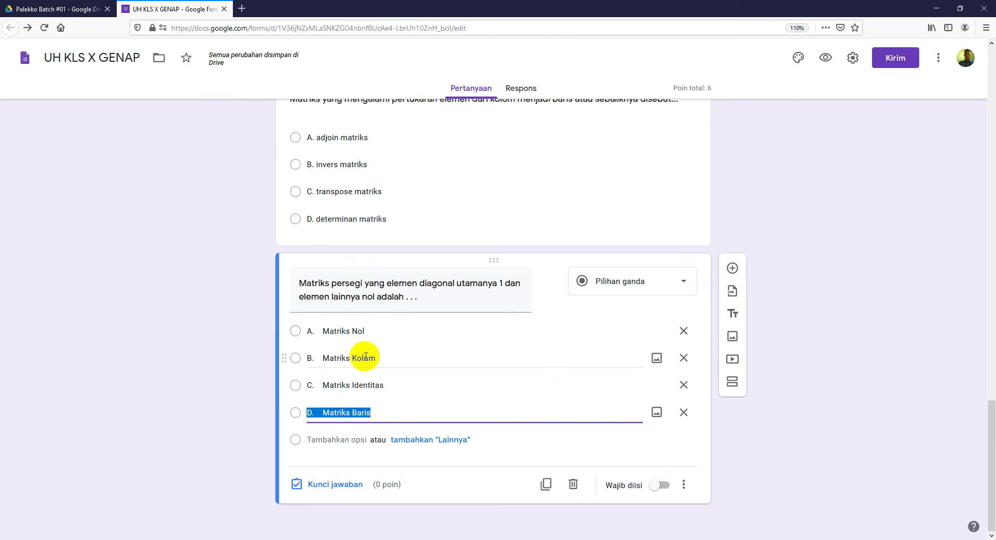
{"action": "scroll", "coordinate": [312, 291], "scroll_direction": "up", "scroll_amount": 4}
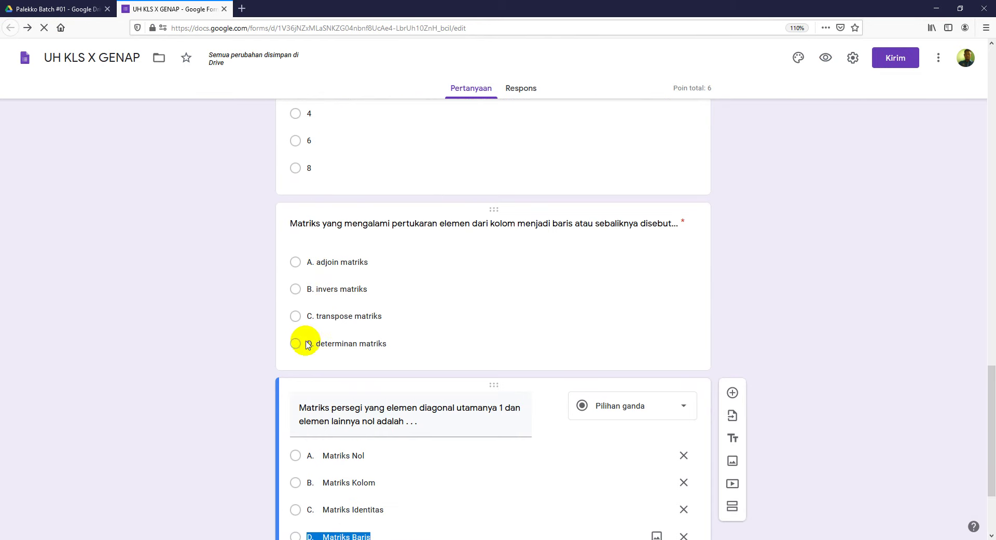
Step: Remove the letter prefixes from the adjoin, invers and transpose matriks options
{"action": "left_click", "coordinate": [318, 264]}
{"action": "left_click", "coordinate": [314, 281]}
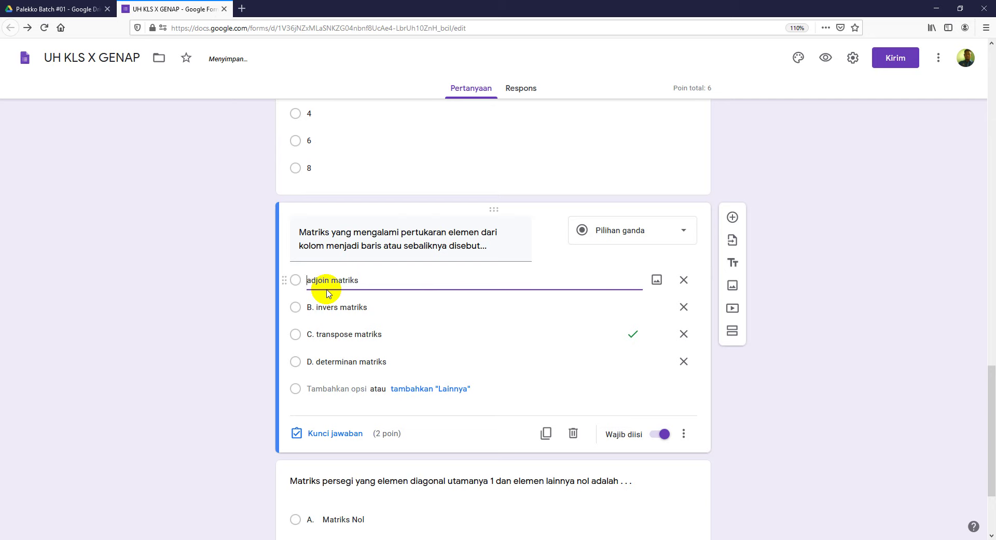
{"action": "left_click", "coordinate": [312, 306]}
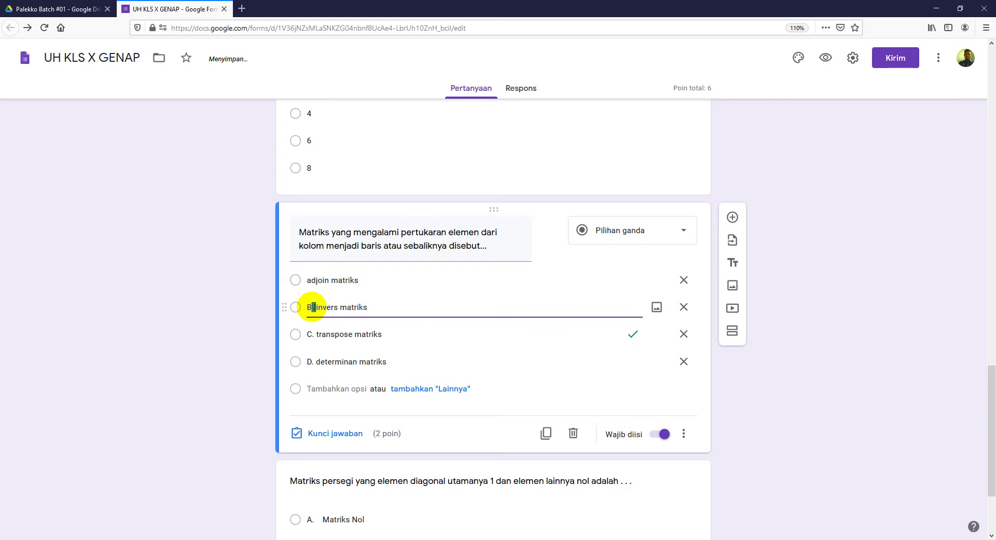
{"action": "key", "text": "BackSpace"}
{"action": "key", "text": "BackSpace"}
{"action": "key", "text": "BackSpace"}
{"action": "left_click", "coordinate": [312, 334]}
{"action": "left_click", "coordinate": [314, 334]}
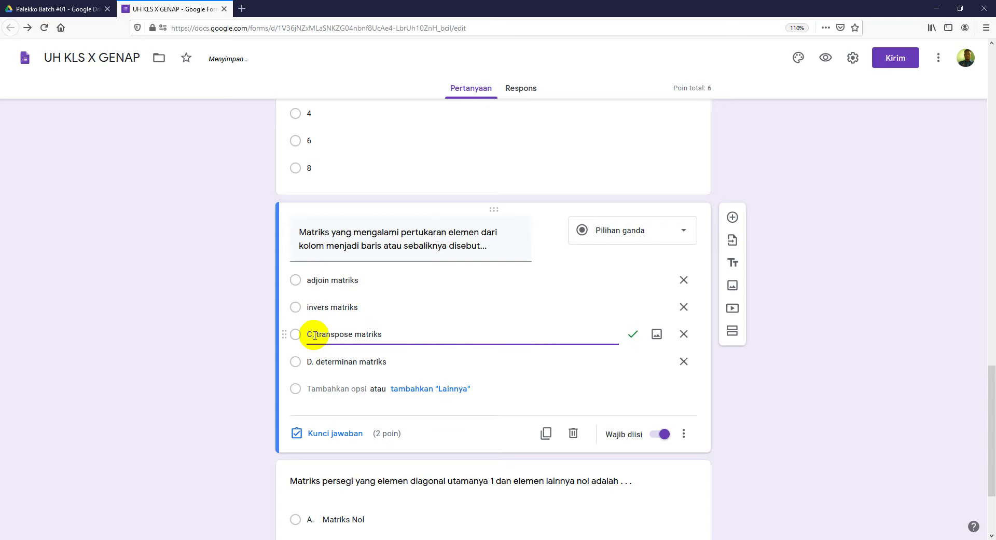
{"action": "key", "text": "BackSpace"}
{"action": "key", "text": "BackSpace"}
{"action": "key", "text": "Delete"}
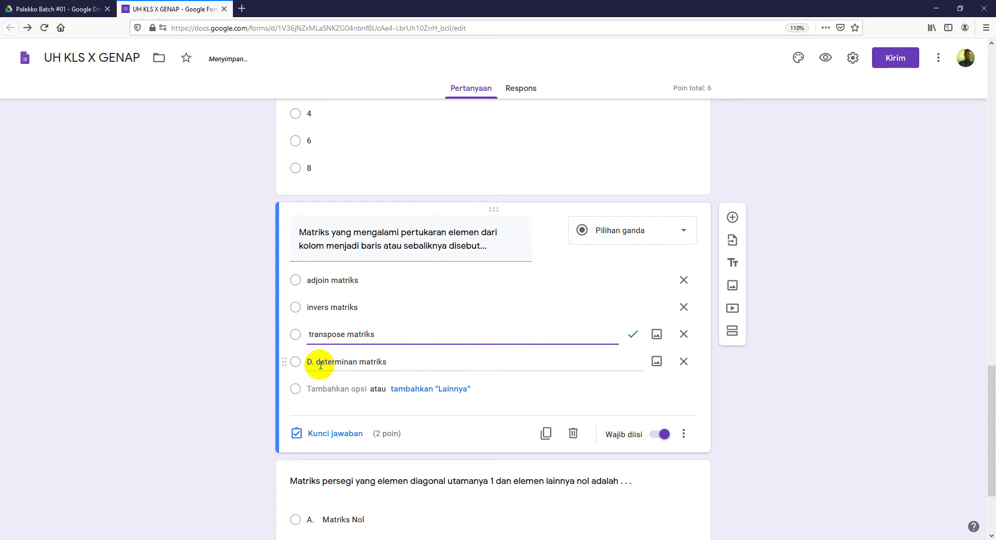
Step: Remove the D. prefix from the determinan matriks option
{"action": "left_click", "coordinate": [315, 362]}
{"action": "left_click", "coordinate": [314, 361]}
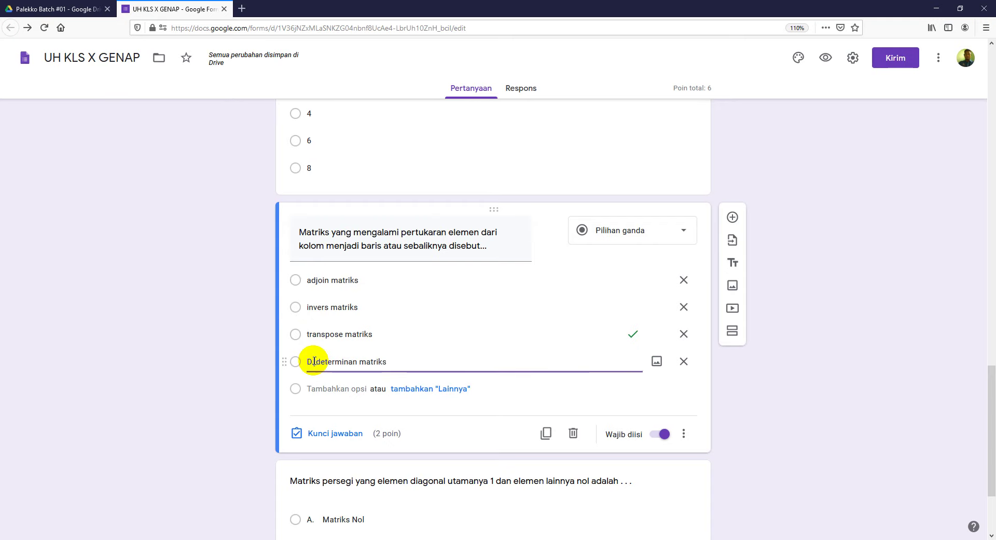
{"action": "key", "text": "Delete"}
{"action": "key", "text": "BackSpace"}
{"action": "key", "text": "BackSpace"}
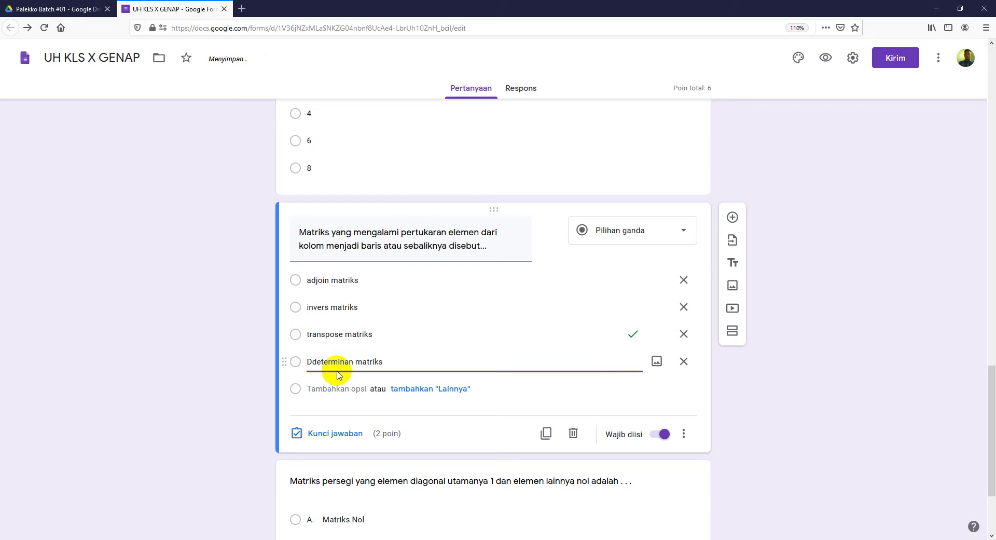
{"action": "scroll", "coordinate": [343, 390], "scroll_direction": "down", "scroll_amount": 3}
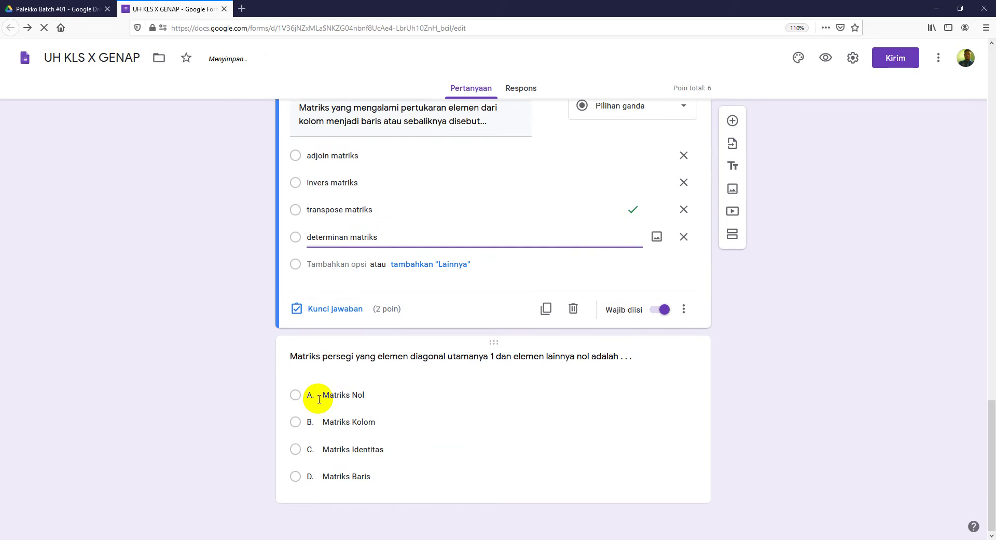
{"action": "left_click", "coordinate": [320, 396]}
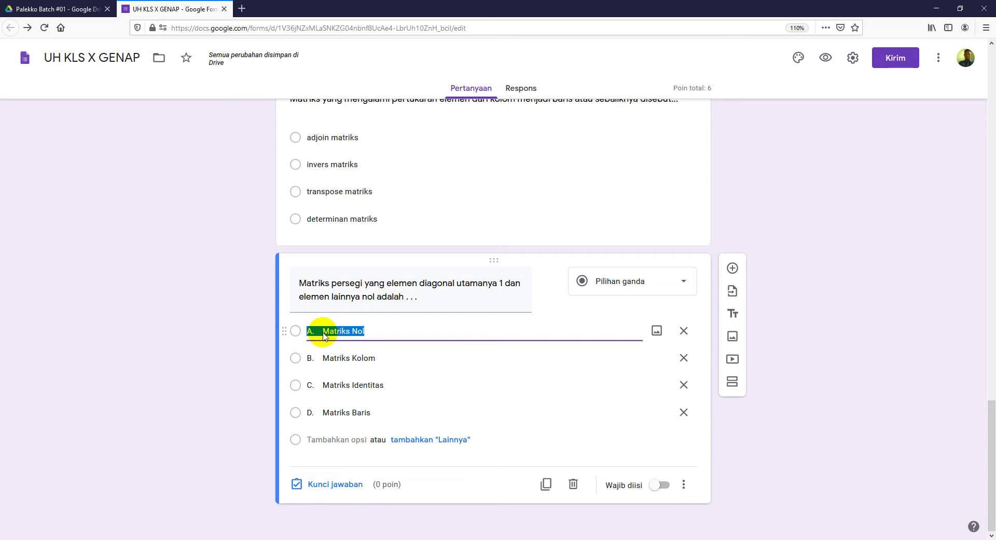
Step: Strip the A.–D. prefixes from Matriks Nol, Kolom, Identitas and Baris
{"action": "key", "text": "BackSpace"}
{"action": "key", "text": "BackSpace"}
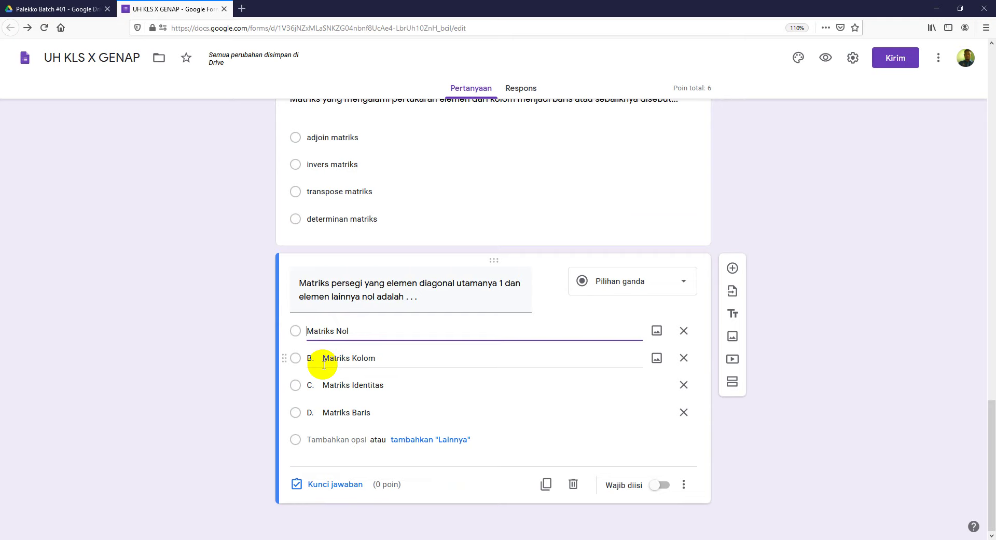
{"action": "left_click", "coordinate": [324, 364]}
{"action": "left_click", "coordinate": [323, 360]}
{"action": "key", "text": "BackSpace"}
{"action": "key", "text": "BackSpace"}
{"action": "key", "text": "BackSpace"}
{"action": "key", "text": "BackSpace"}
{"action": "left_click", "coordinate": [321, 385]}
{"action": "left_click", "coordinate": [323, 384]}
{"action": "key", "text": "BackSpace"}
{"action": "key", "text": "BackSpace"}
{"action": "key", "text": "BackSpace"}
{"action": "key", "text": "BackSpace"}
{"action": "left_click", "coordinate": [323, 413]}
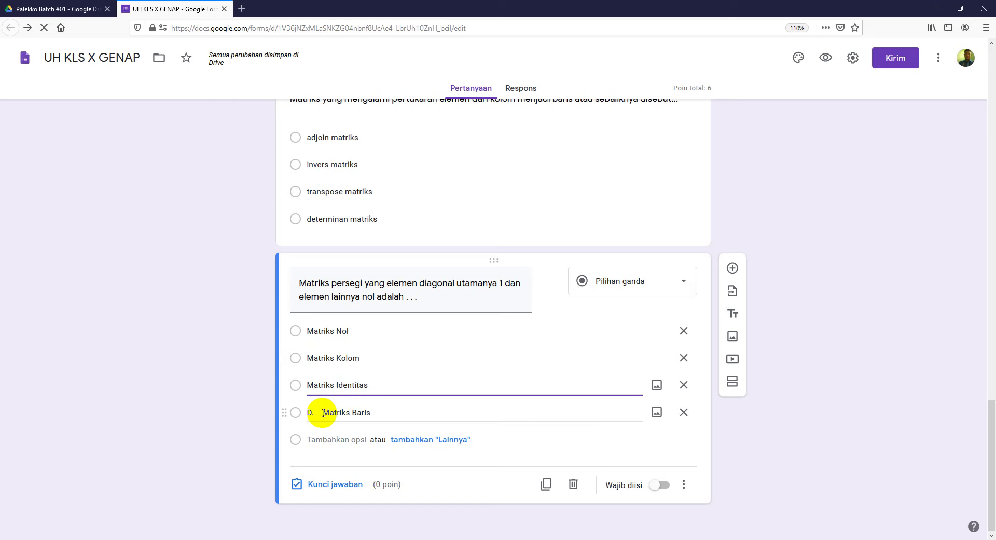
{"action": "left_click", "coordinate": [324, 413]}
{"action": "left_click", "coordinate": [324, 413]}
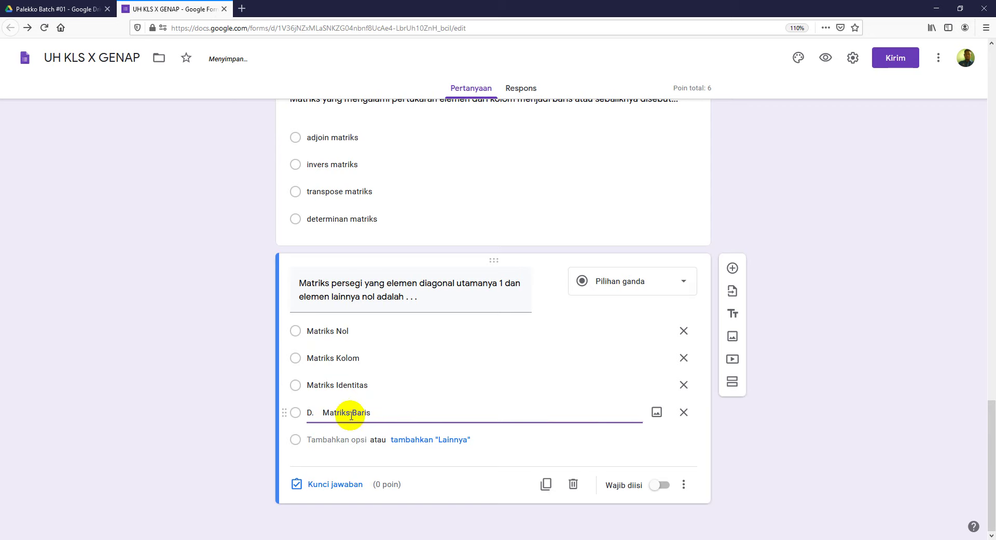
{"action": "key", "text": "BackSpace"}
{"action": "key", "text": "BackSpace"}
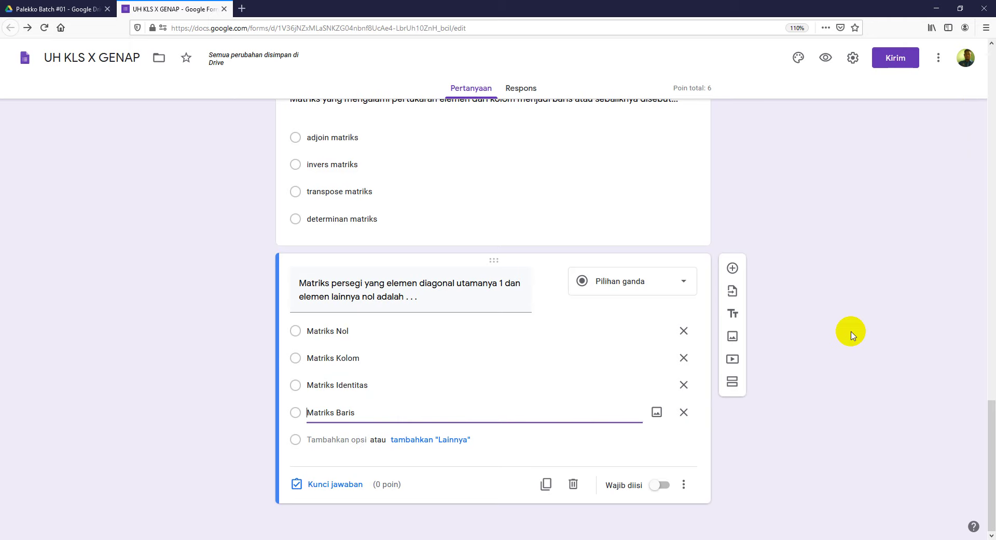
Step: Make the diagonal-matrix question required
{"action": "left_click", "coordinate": [661, 485]}
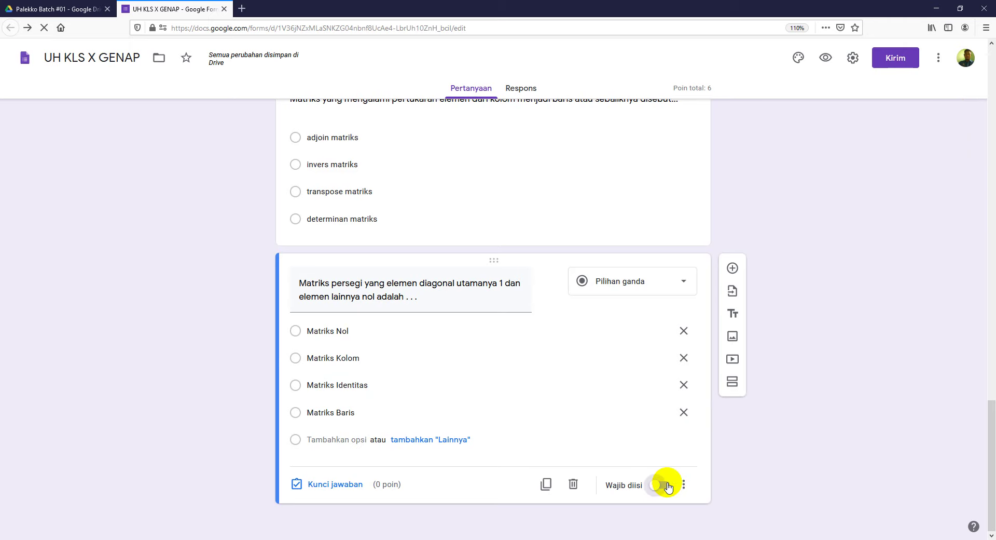
{"action": "scroll", "coordinate": [810, 394], "scroll_direction": "up", "scroll_amount": 3}
{"action": "scroll", "coordinate": [649, 359], "scroll_direction": "down", "scroll_amount": 3}
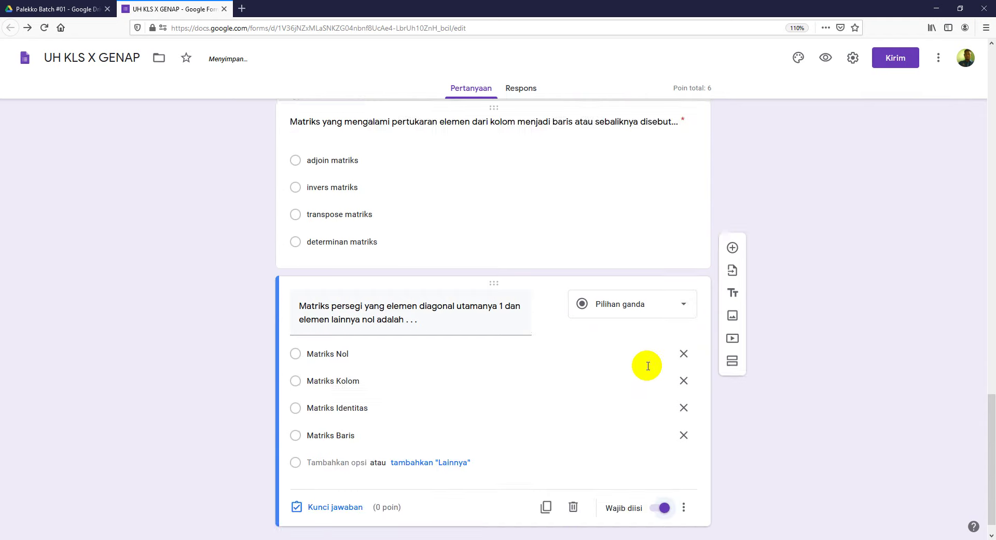
{"action": "scroll", "coordinate": [555, 353], "scroll_direction": "up", "scroll_amount": 7}
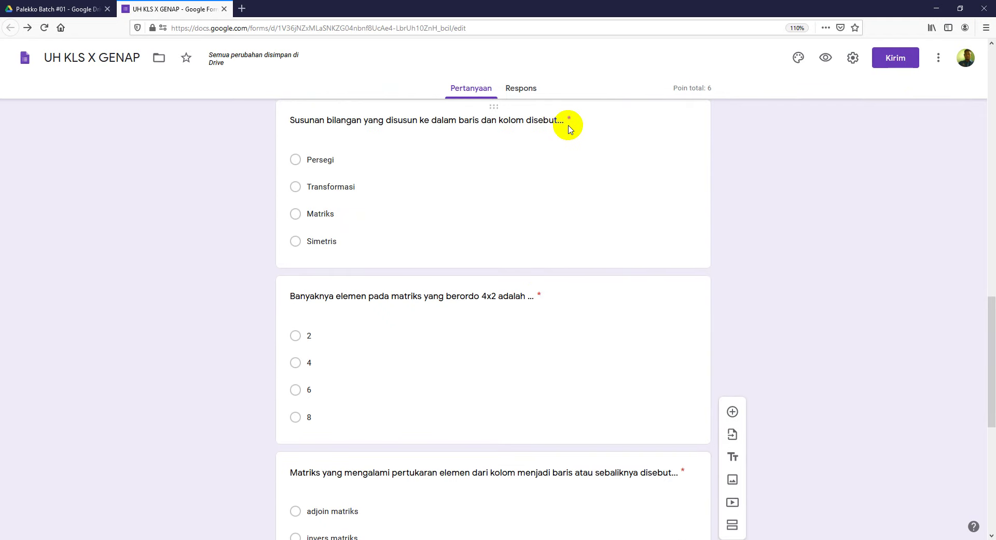
{"action": "scroll", "coordinate": [692, 333], "scroll_direction": "down", "scroll_amount": 3}
{"action": "scroll", "coordinate": [692, 333], "scroll_direction": "down", "scroll_amount": 3}
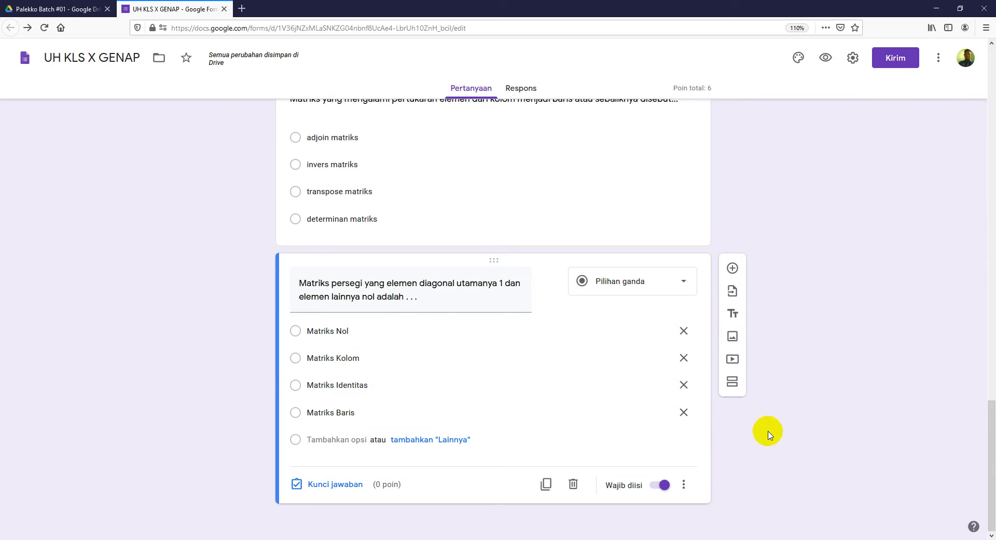
Step: Mark Matriks Identitas as the 2-point correct answer and add a fifth question
{"action": "left_click", "coordinate": [338, 484]}
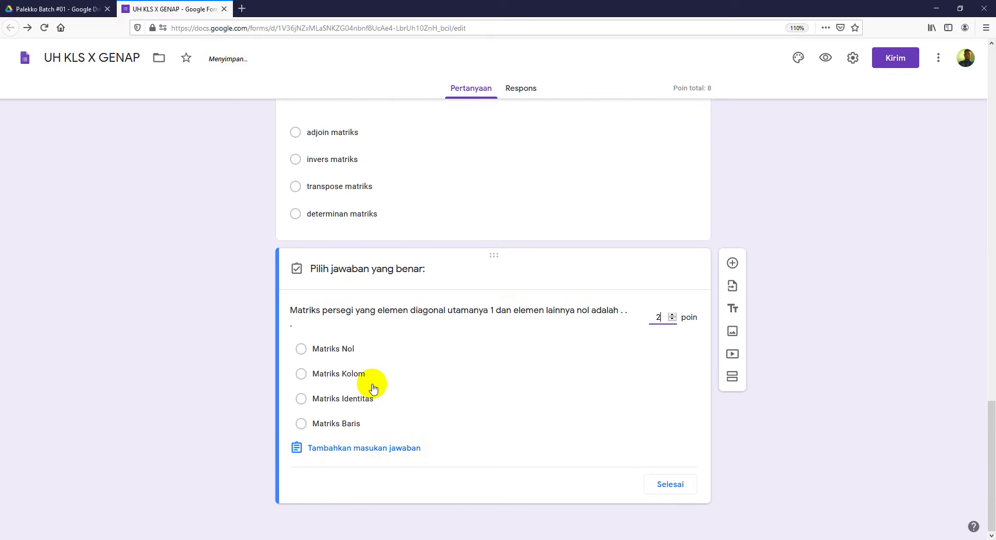
{"action": "left_click", "coordinate": [302, 400]}
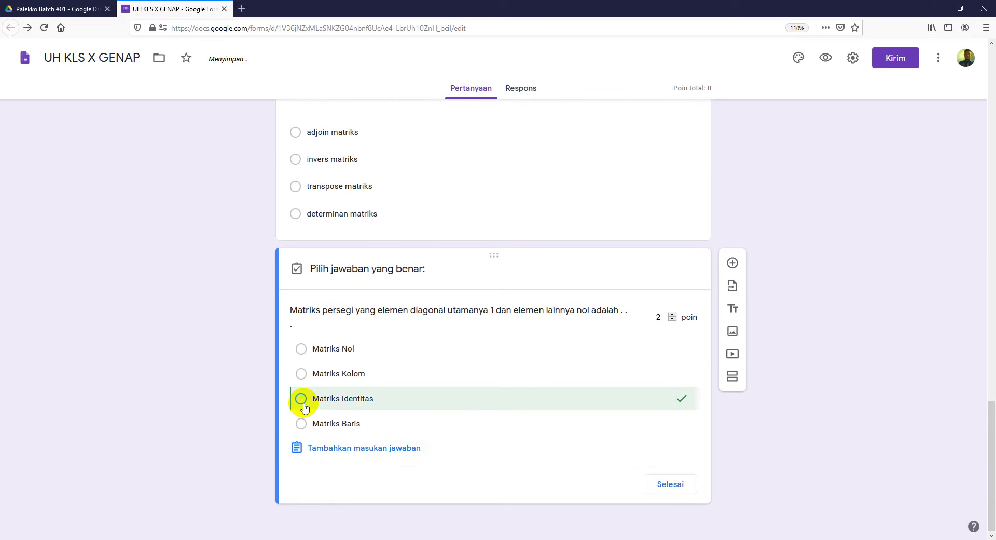
{"action": "left_click", "coordinate": [668, 482]}
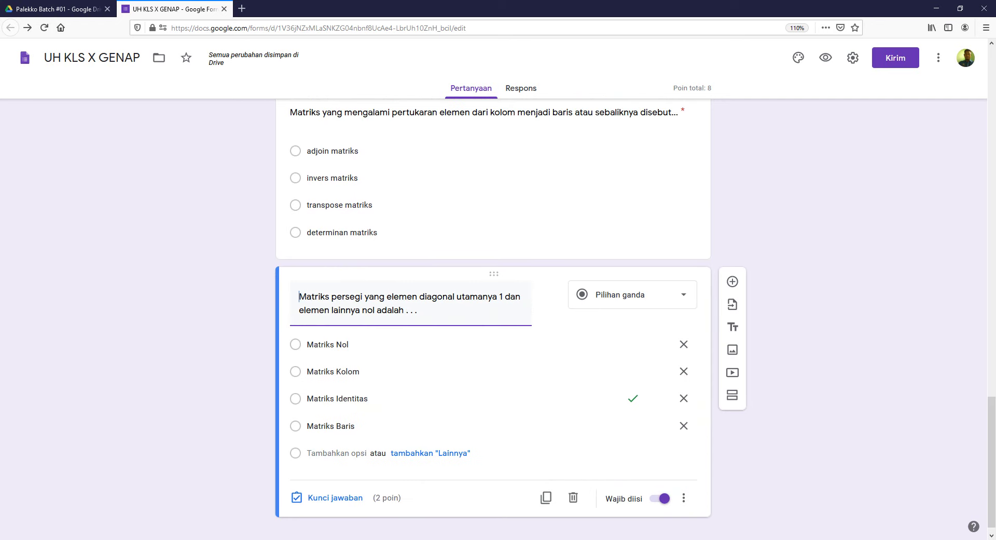
{"action": "left_click", "coordinate": [733, 281]}
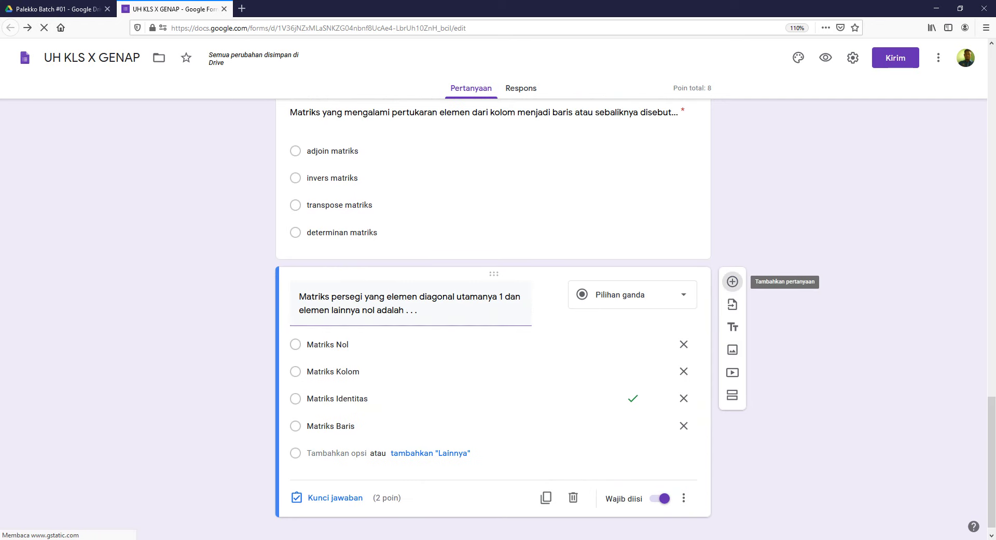
{"action": "left_click", "coordinate": [320, 539]}
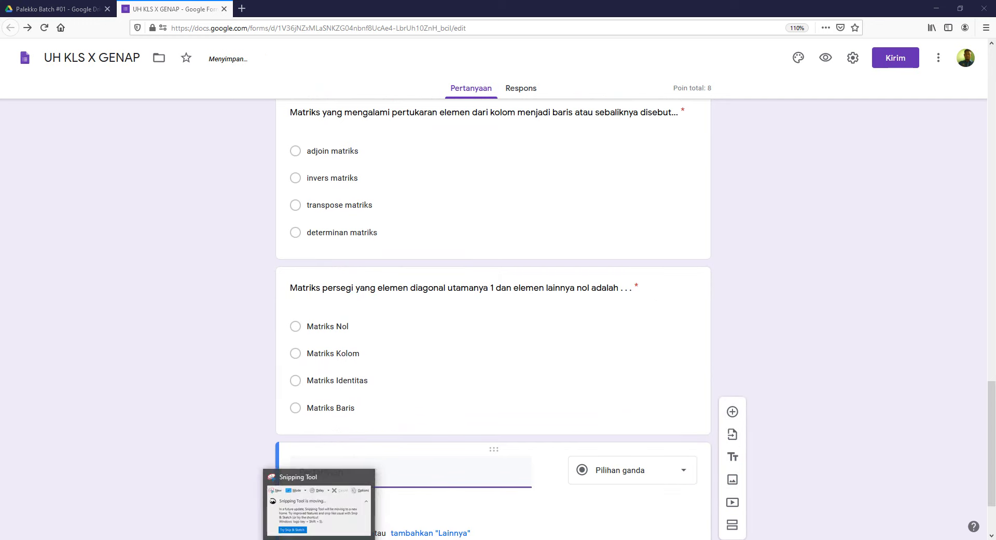
Step: Scroll Word to question 5 on B+C of two 3x2 matrices with options A–D
{"action": "left_click", "coordinate": [320, 539]}
{"action": "left_click", "coordinate": [364, 539]}
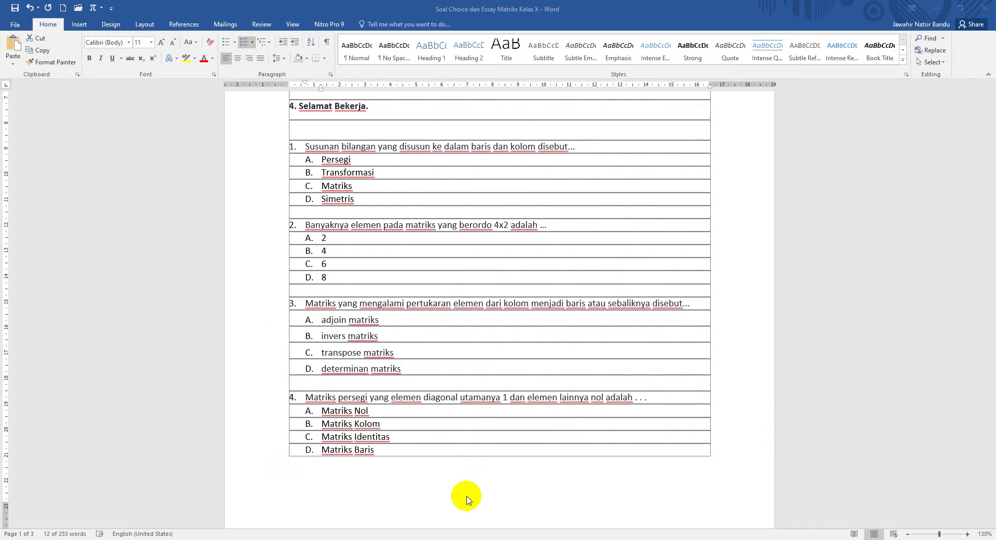
{"action": "scroll", "coordinate": [482, 469], "scroll_direction": "down", "scroll_amount": 15}
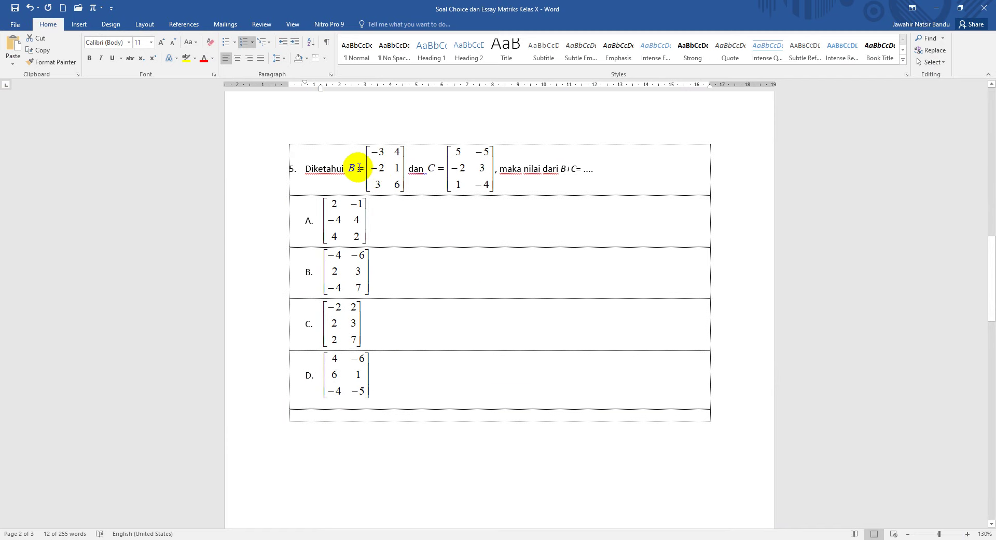
{"action": "left_click_drag", "start_coordinate": [308, 172], "coordinate": [596, 171]}
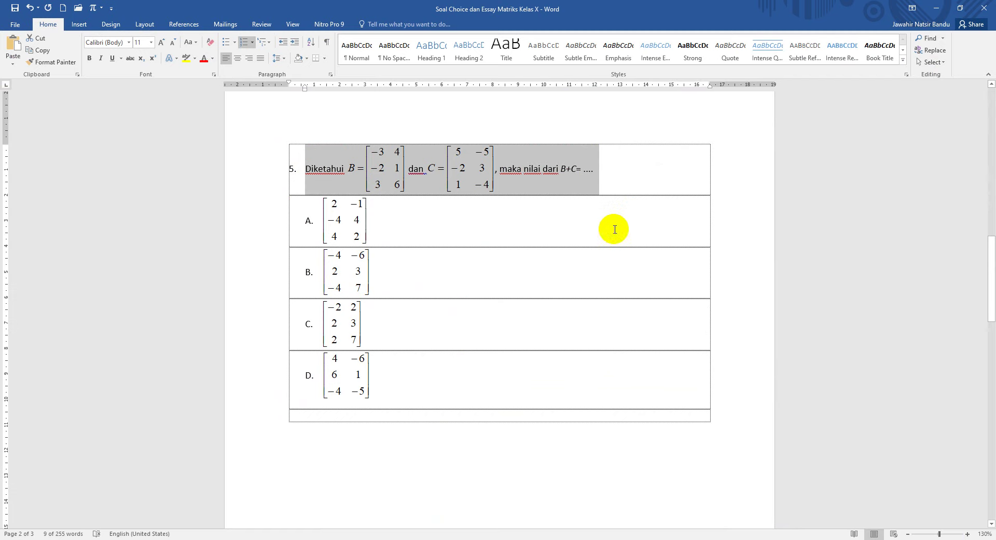
{"action": "left_click", "coordinate": [554, 318]}
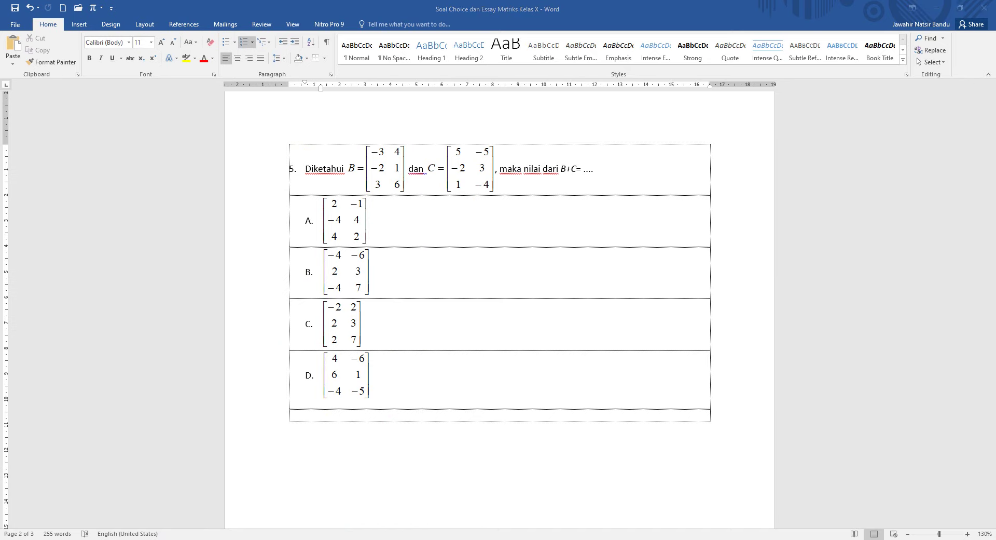
{"action": "key", "text": "super+s"}
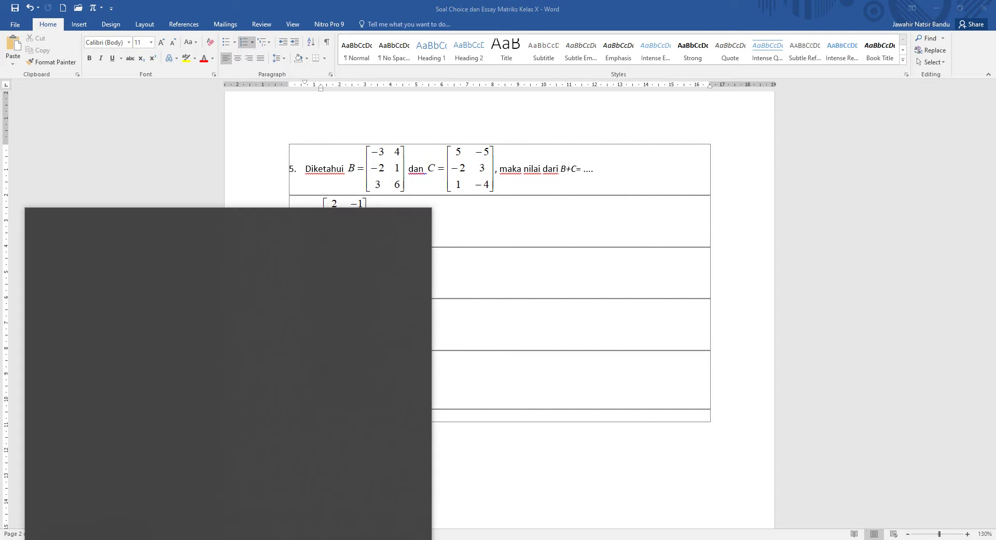
Step: Launch Snipping Tool via 'snip' search and capture question 5 with its answer table
{"action": "type", "text": "snip"}
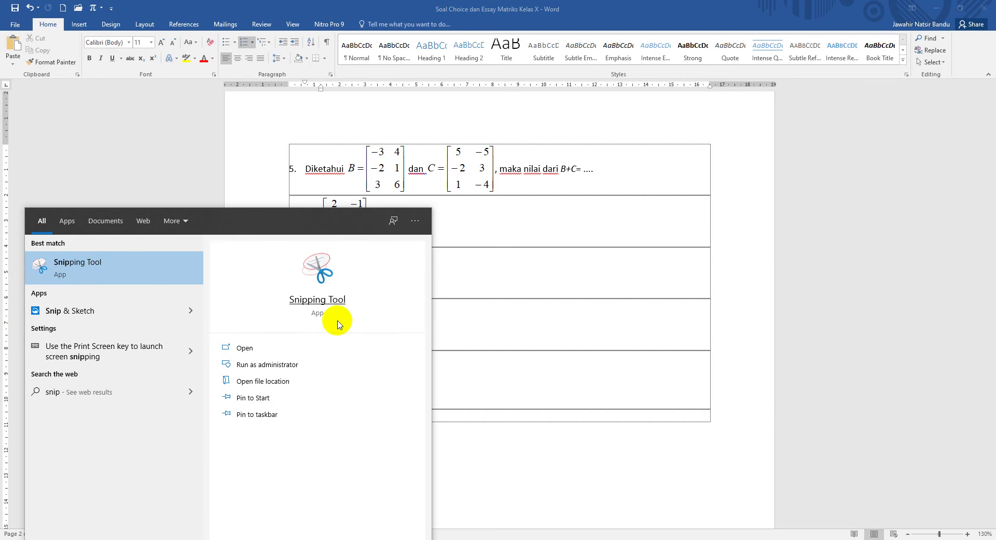
{"action": "left_click", "coordinate": [383, 539]}
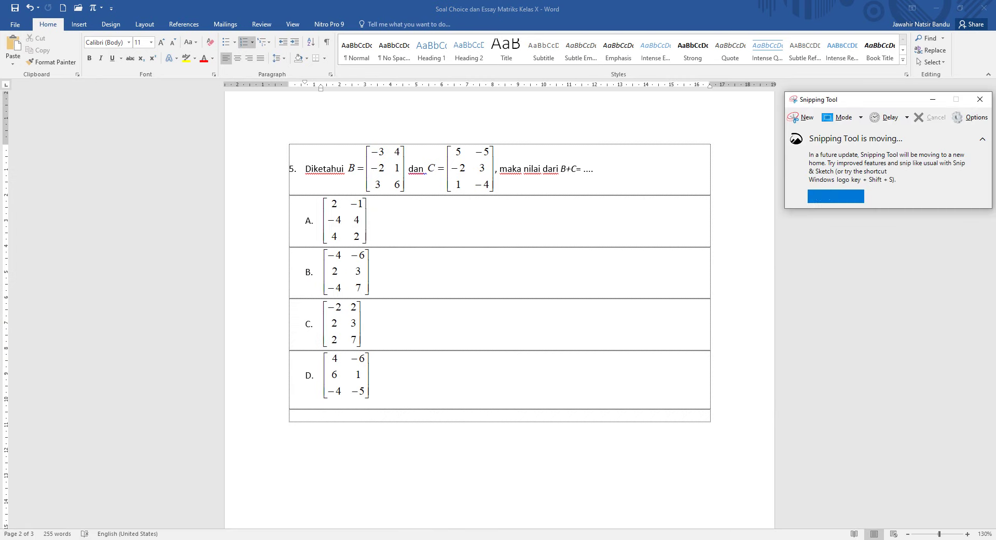
{"action": "left_click", "coordinate": [809, 126]}
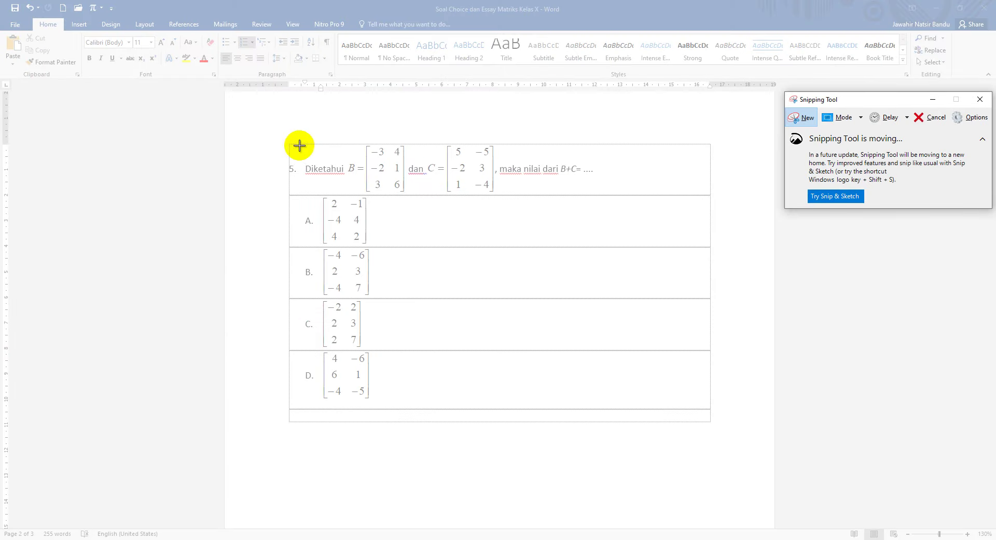
{"action": "left_click_drag", "start_coordinate": [301, 141], "coordinate": [597, 403]}
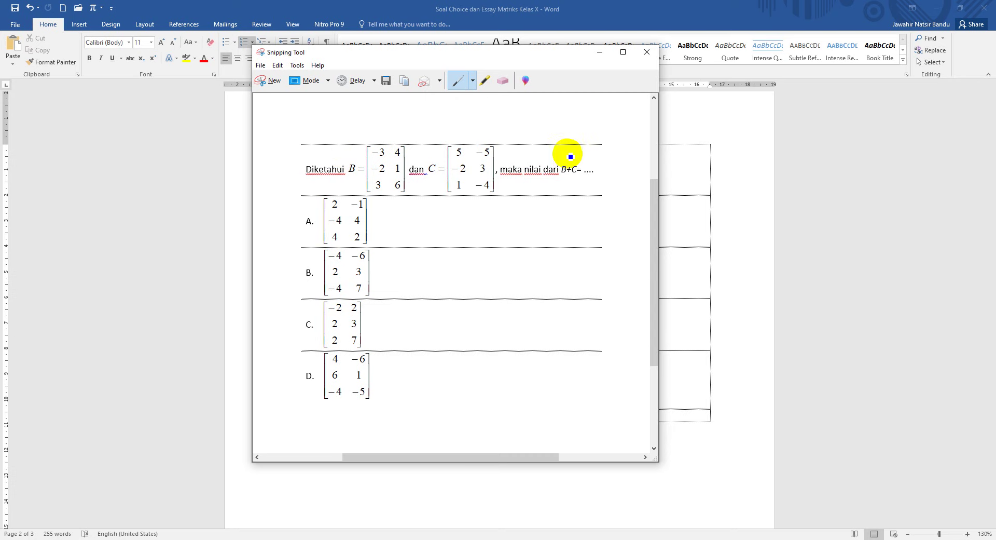
{"action": "left_click", "coordinate": [599, 52]}
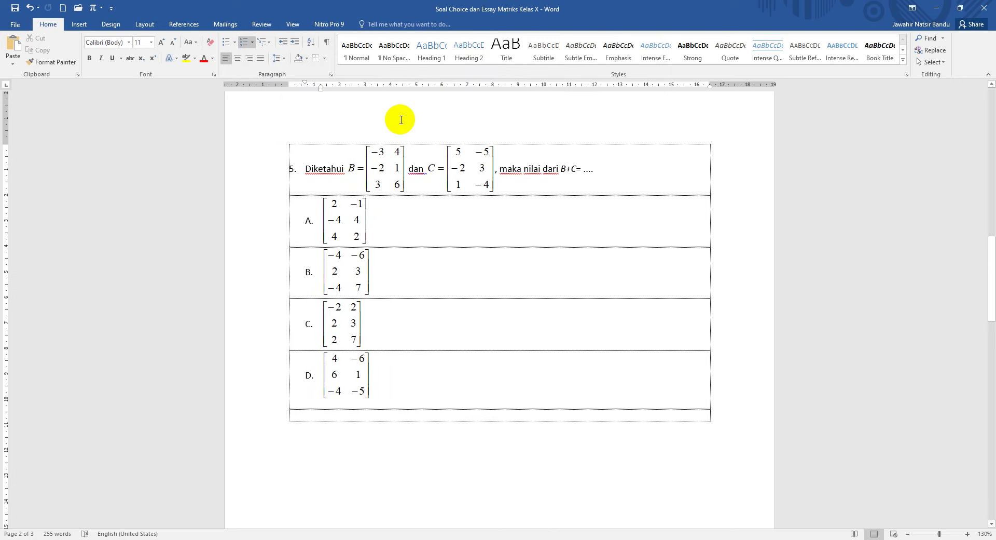
Step: Switch Word to Read Mode and snip question 5 with options A–D again
{"action": "left_click", "coordinate": [294, 25]}
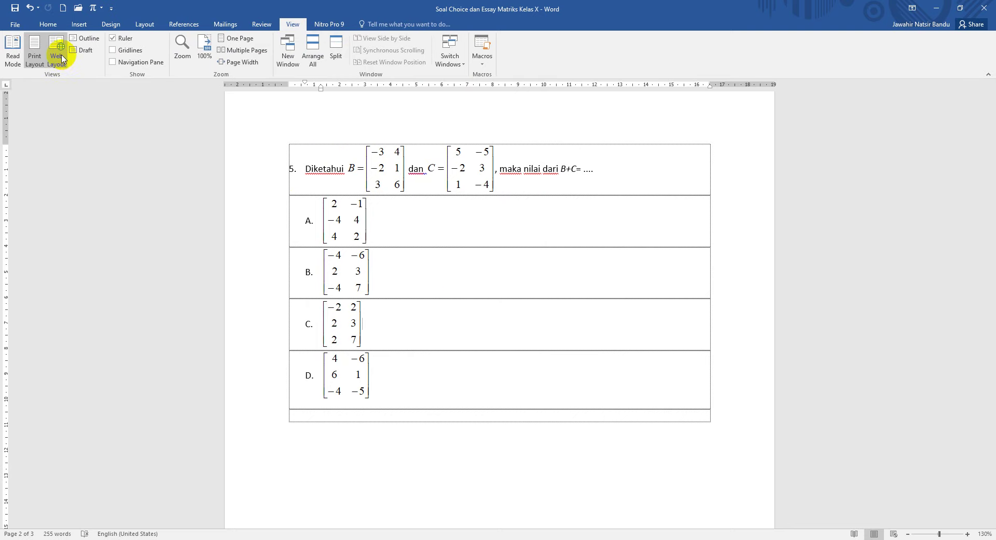
{"action": "left_click", "coordinate": [13, 51]}
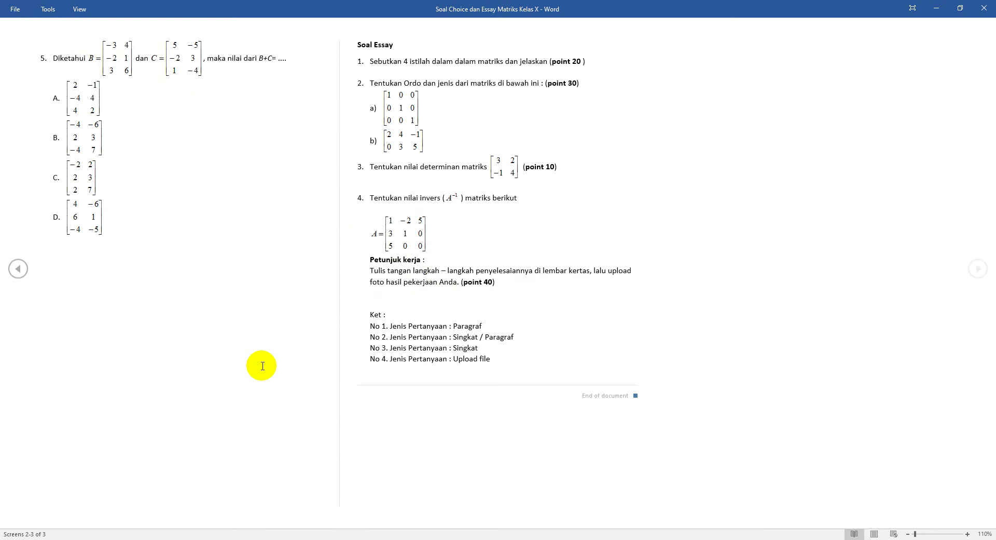
{"action": "left_click", "coordinate": [373, 539]}
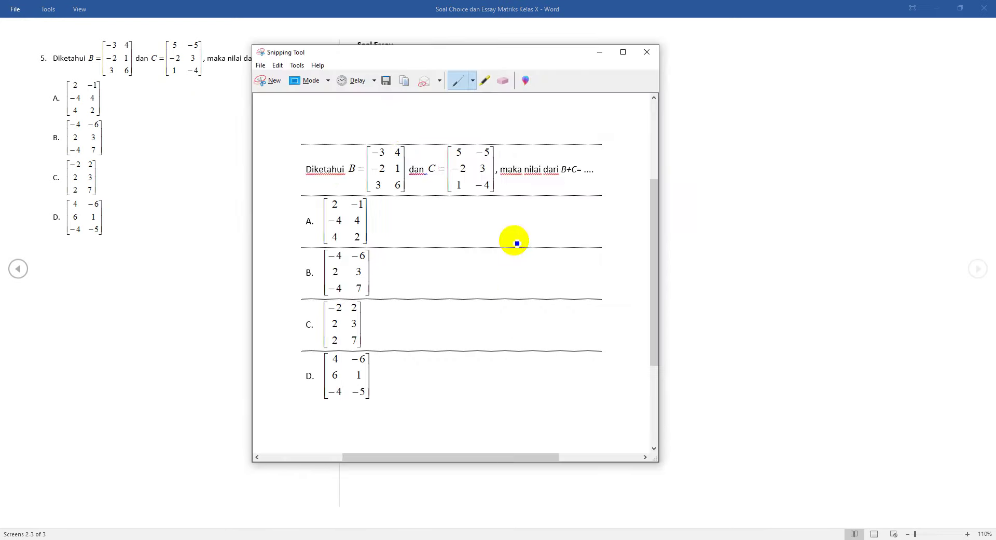
{"action": "left_click", "coordinate": [268, 78]}
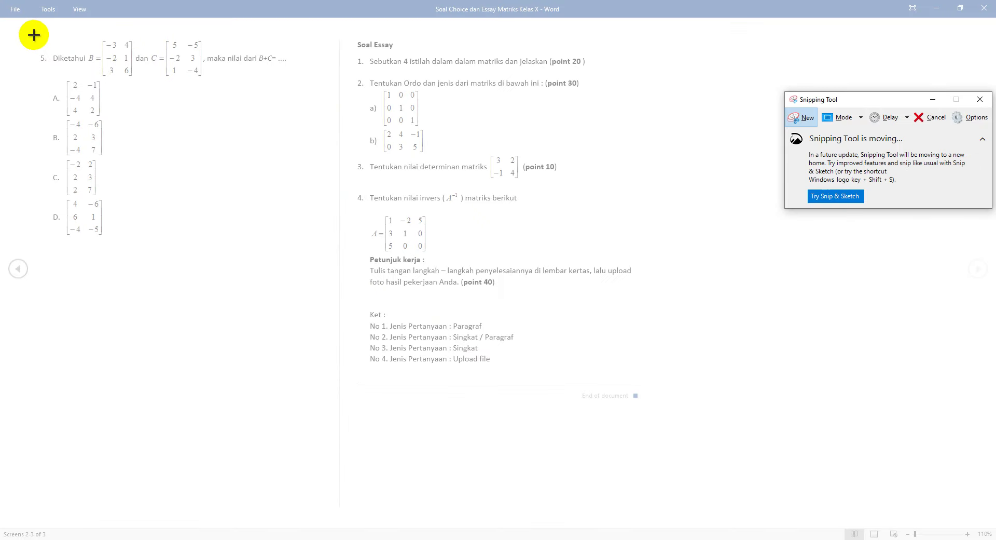
{"action": "left_click_drag", "start_coordinate": [36, 29], "coordinate": [292, 247]}
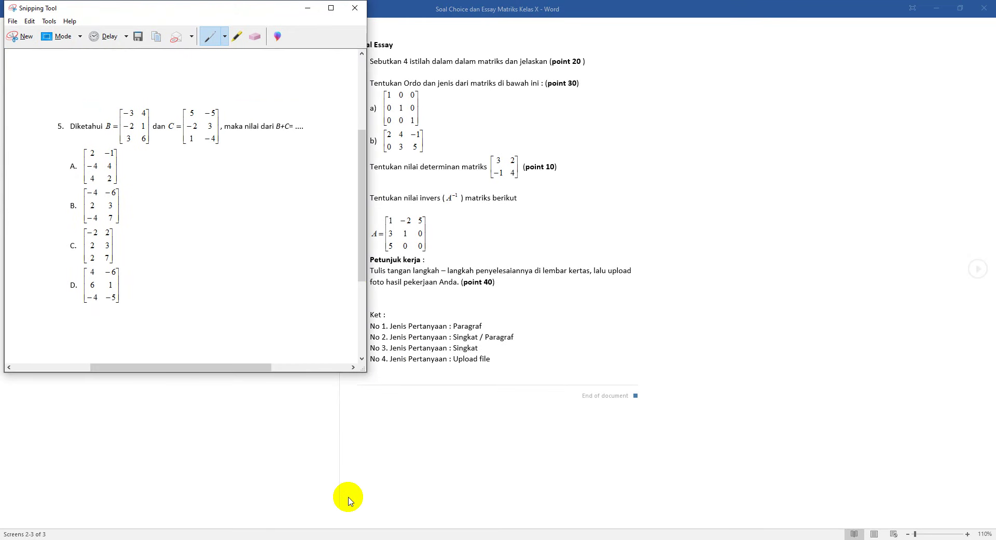
{"action": "left_click", "coordinate": [308, 11]}
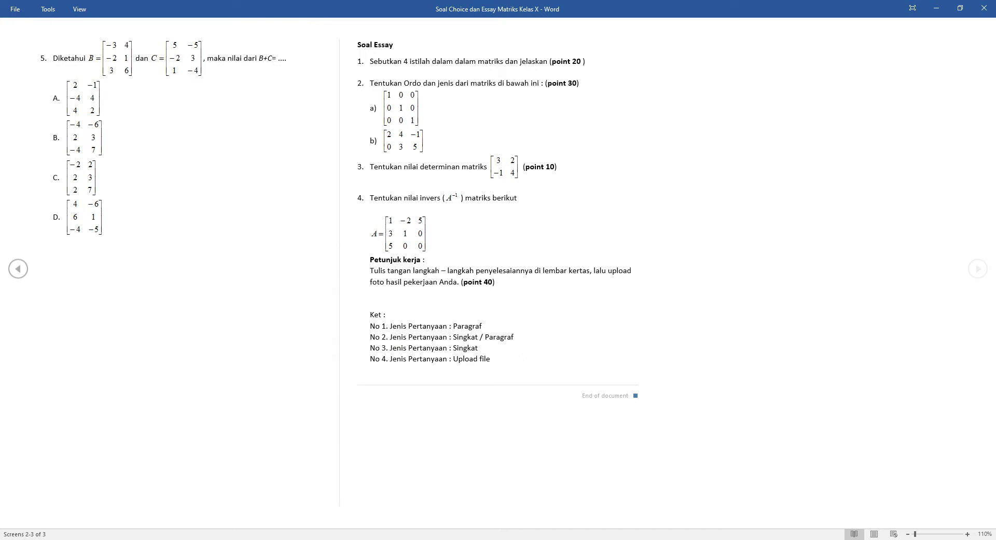
Step: Check the form, then return to the new snip and open its Save As dialog
{"action": "left_click", "coordinate": [321, 539]}
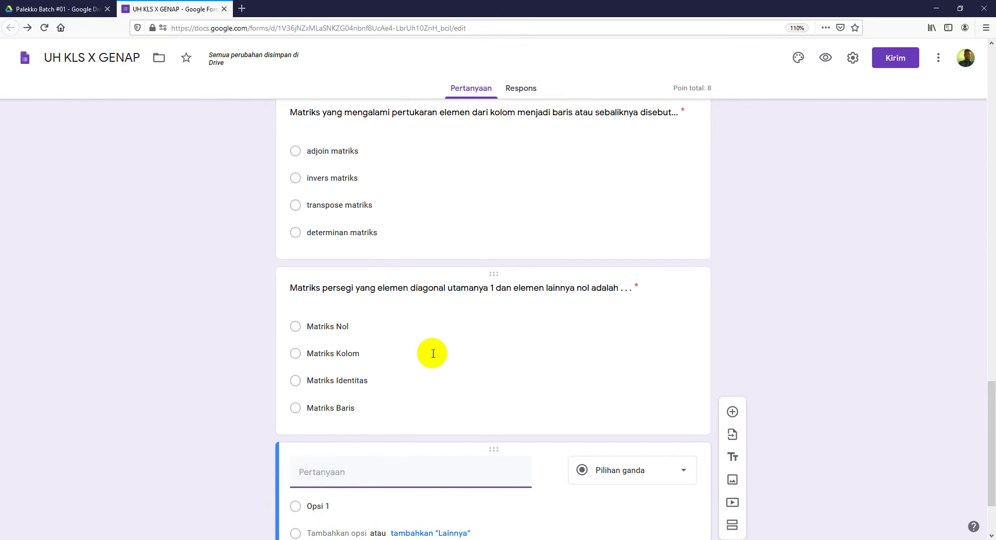
{"action": "scroll", "coordinate": [938, 403], "scroll_direction": "down", "scroll_amount": 3}
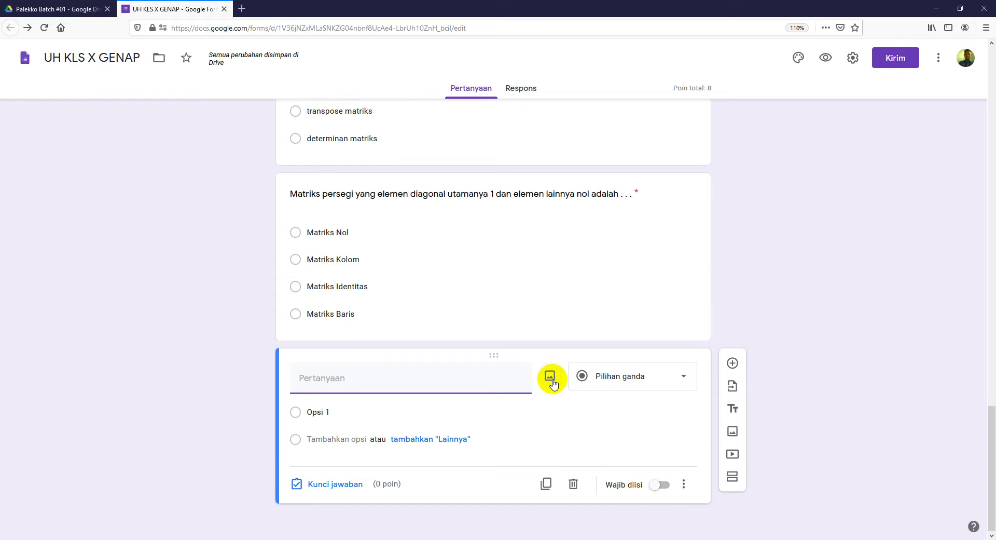
{"action": "key", "text": "alt+Tab"}
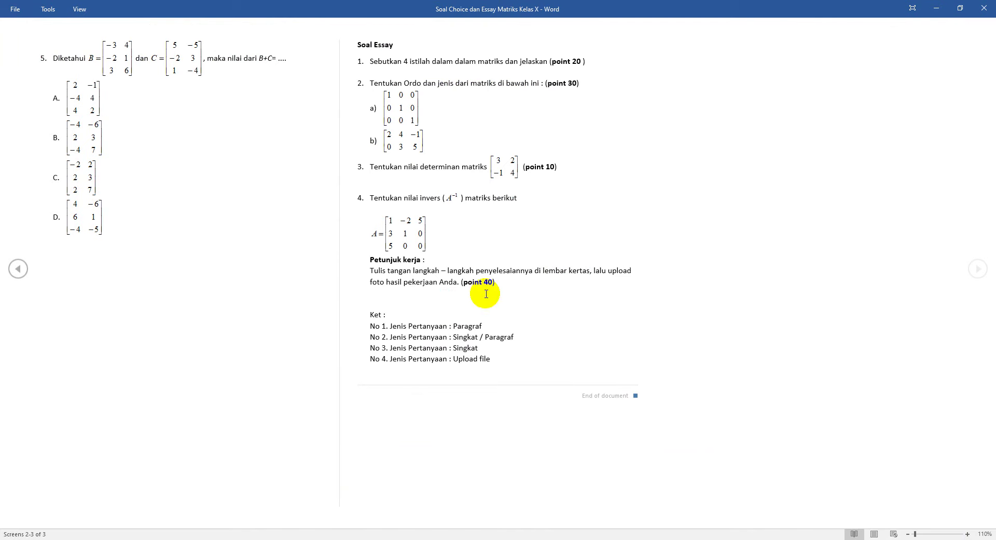
{"action": "key", "text": "alt+Tab"}
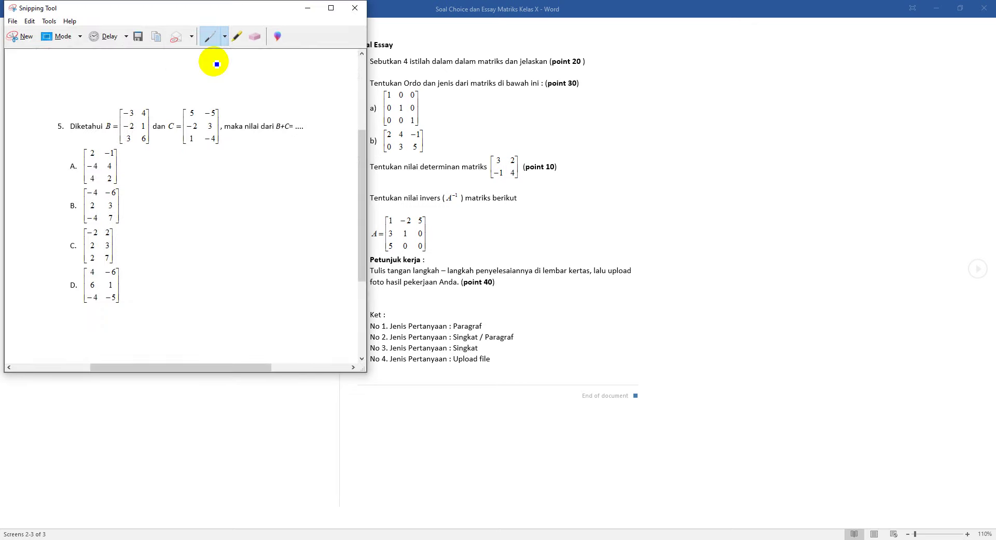
{"action": "left_click", "coordinate": [138, 36]}
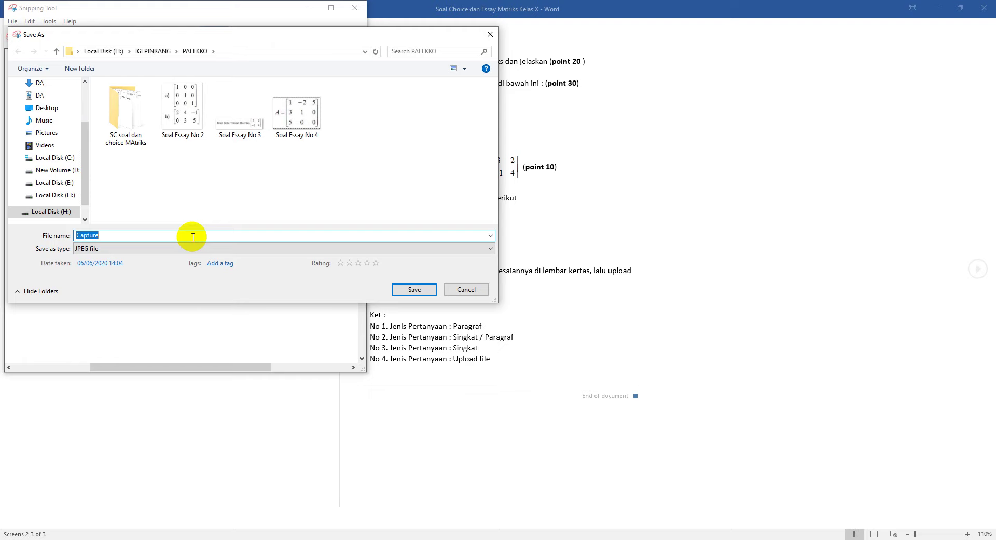
Step: Save the snip as the JPEG 'soal 5 PG' in the PALEKKO folder
{"action": "type", "text": "soal"}
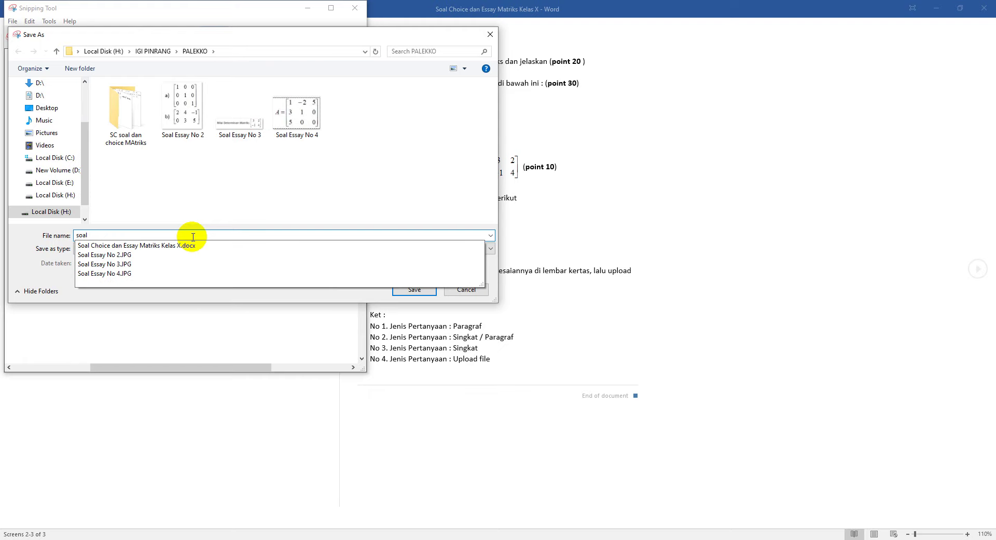
{"action": "type", "text": " 5 PG"}
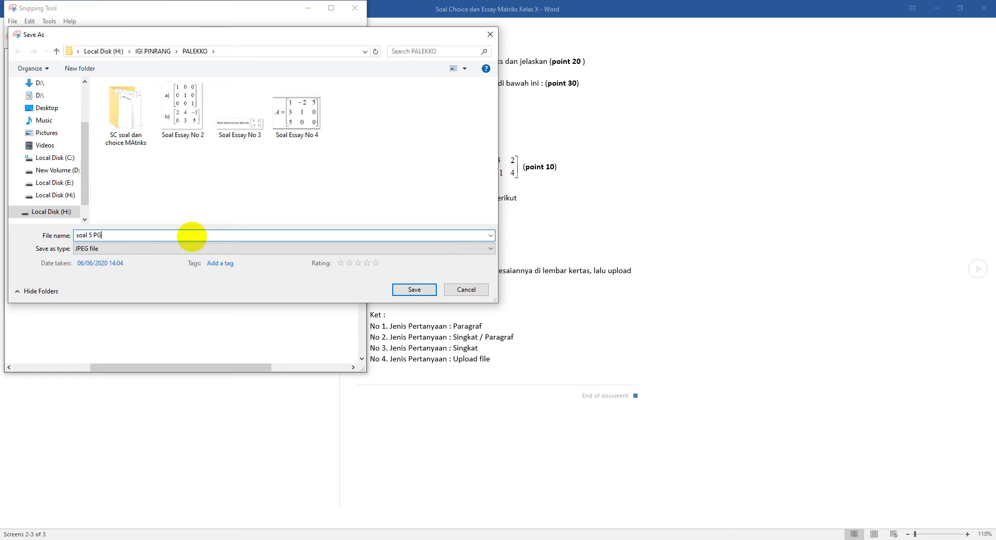
{"action": "left_click", "coordinate": [413, 291]}
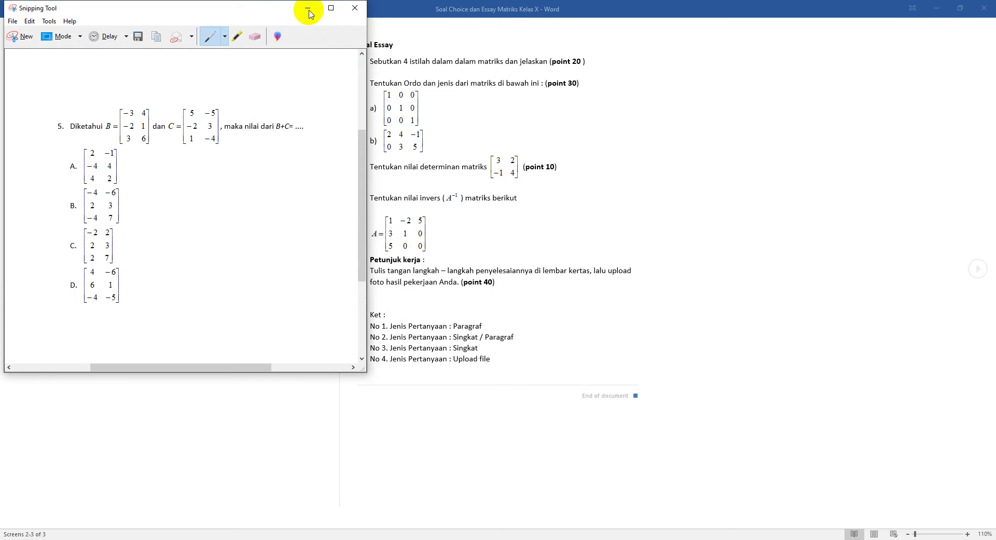
{"action": "left_click", "coordinate": [308, 9]}
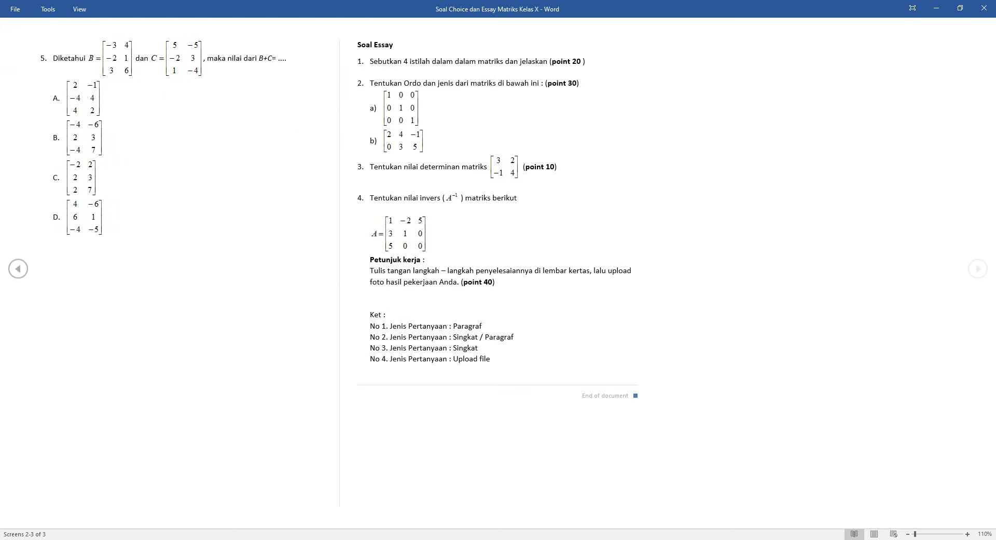
Step: Return to the form and open Sisipkan gambar for question 5 to upload from the computer
{"action": "left_click", "coordinate": [937, 8]}
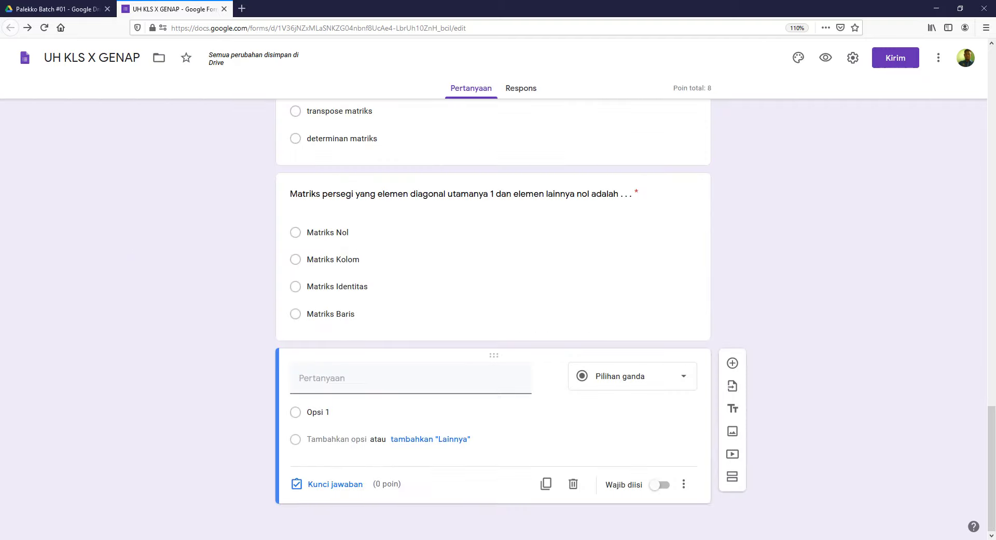
{"action": "mouse_move", "coordinate": [553, 393]}
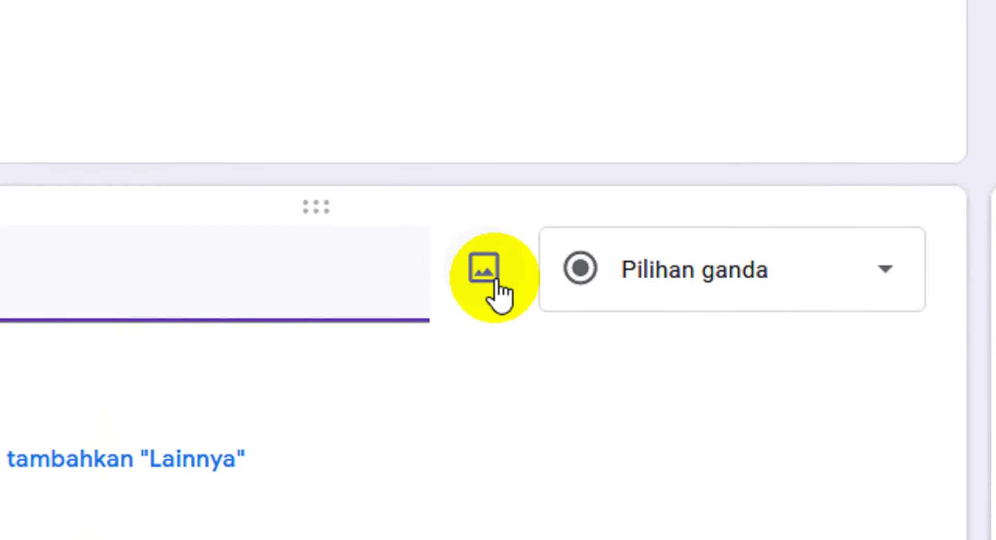
{"action": "left_click", "coordinate": [496, 280]}
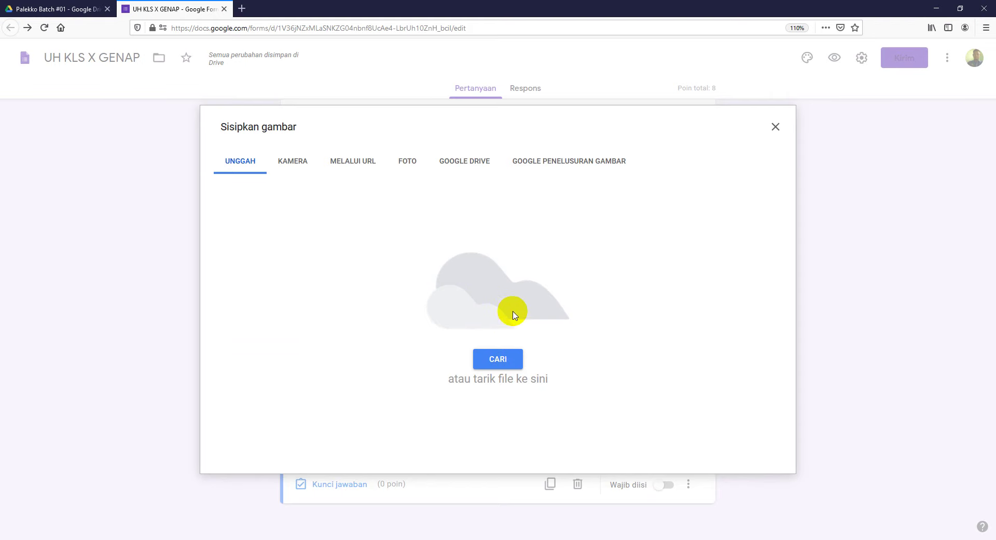
{"action": "left_click", "coordinate": [512, 366]}
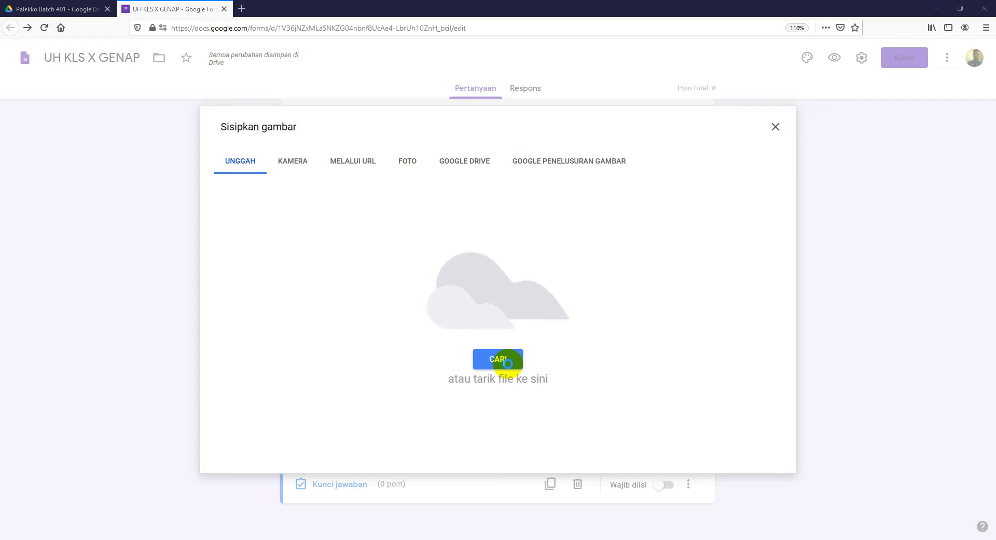
Step: Upload the soal 5 PG image from Local Disk (H:) > IGI PINRANG > PALEKKO into the question
{"action": "left_click", "coordinate": [508, 363]}
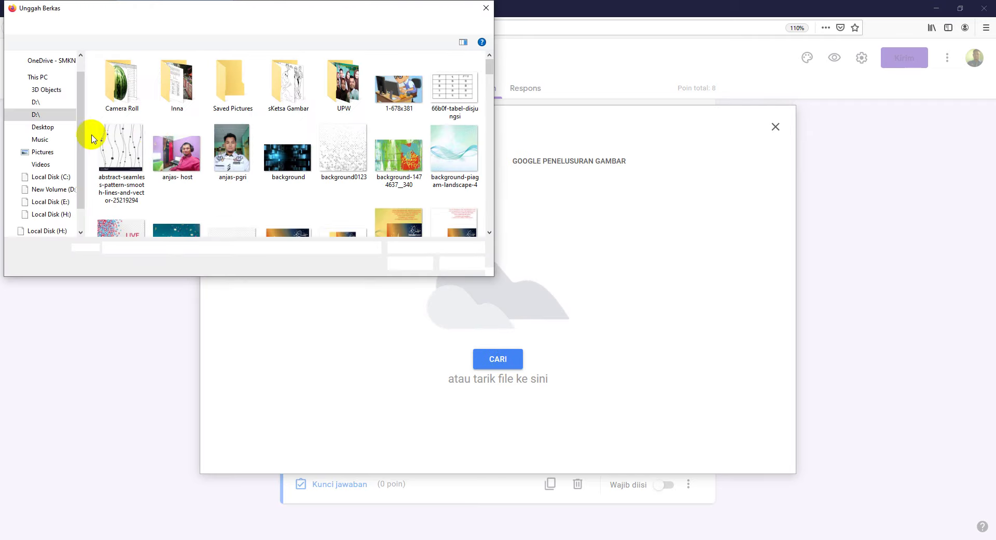
{"action": "left_click", "coordinate": [65, 197]}
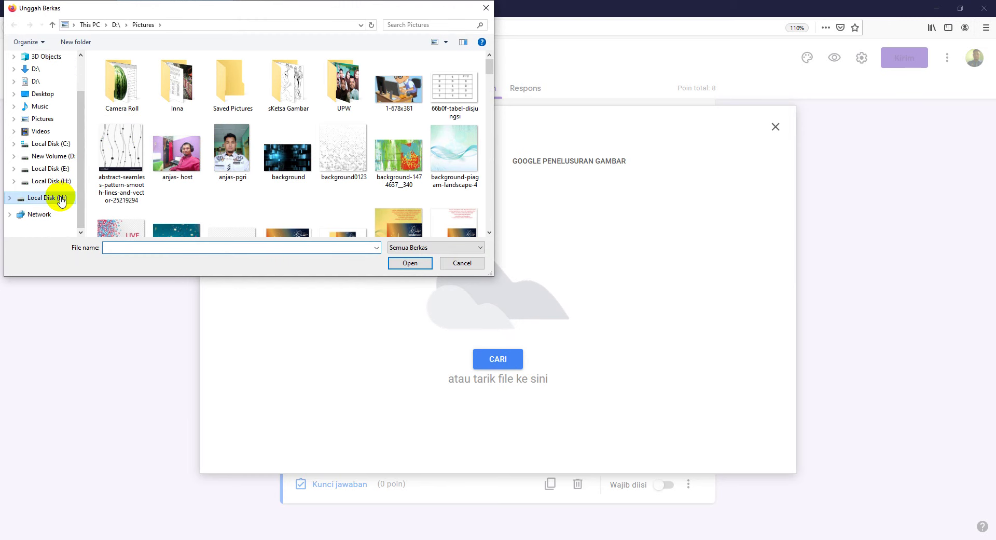
{"action": "left_click", "coordinate": [151, 180]}
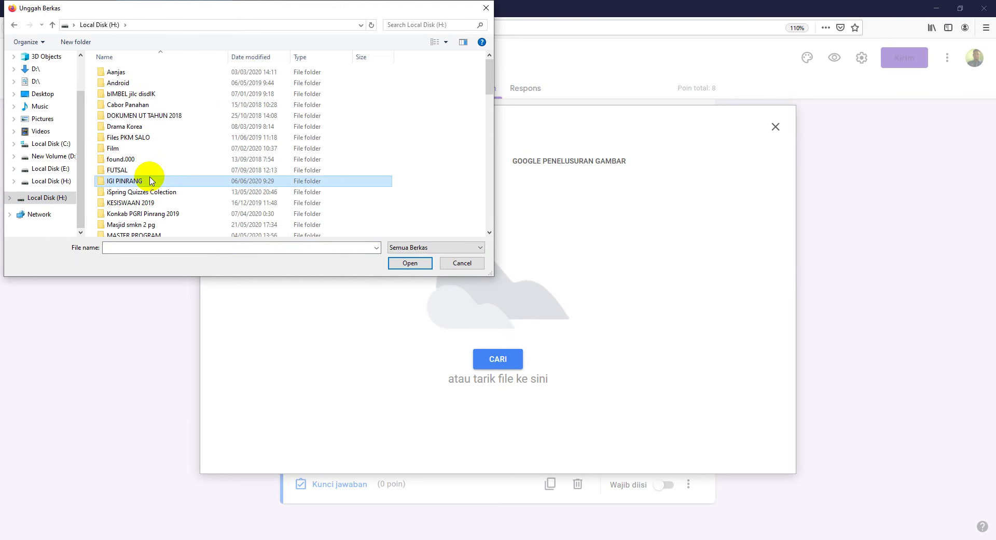
{"action": "double_click", "coordinate": [151, 181]}
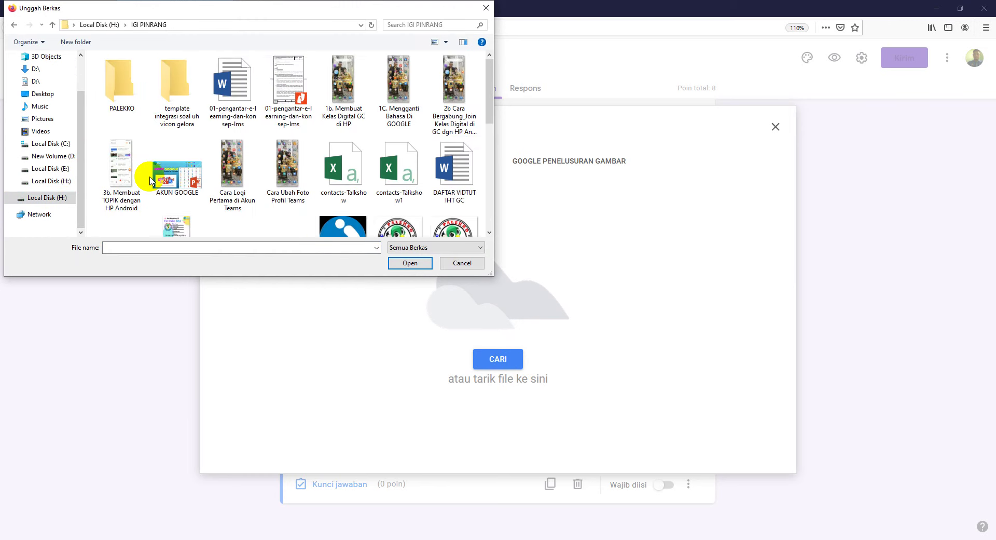
{"action": "double_click", "coordinate": [132, 104]}
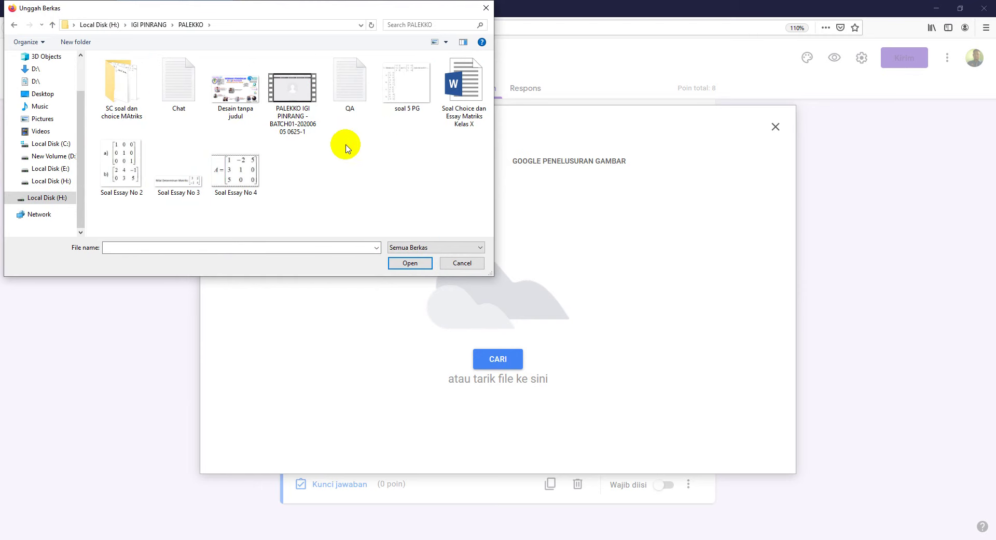
{"action": "left_click", "coordinate": [415, 91]}
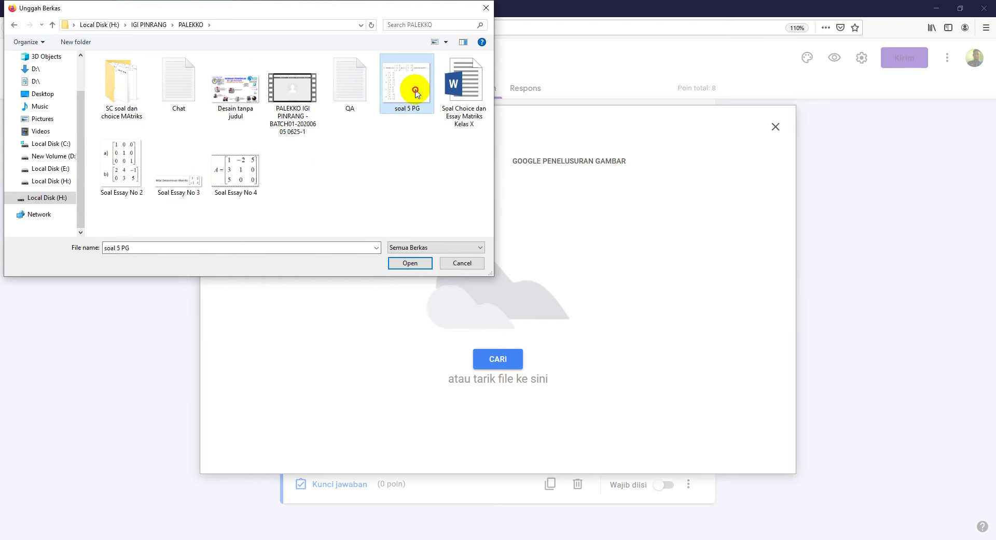
{"action": "left_click", "coordinate": [410, 263]}
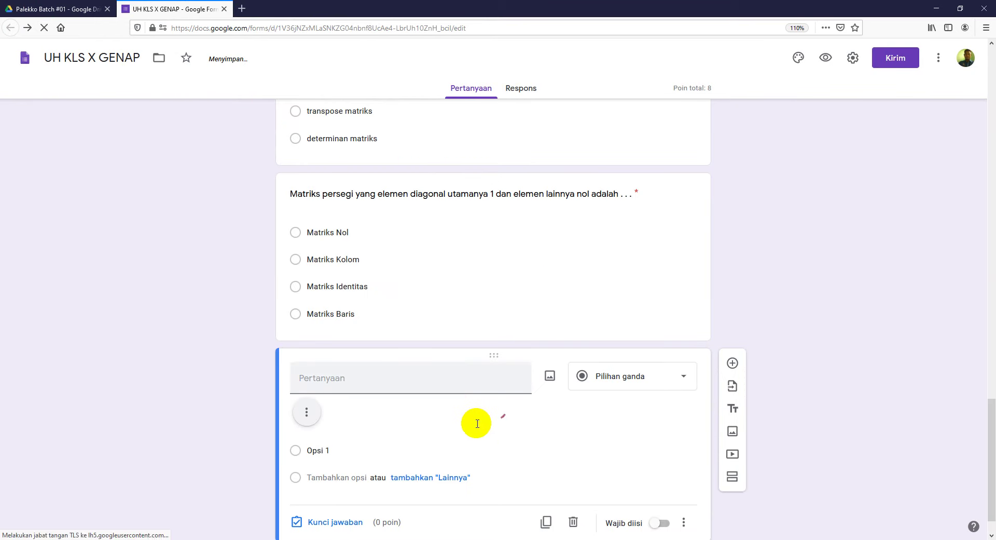
Step: Shrink question 5's matrix image to a smaller size
{"action": "scroll", "coordinate": [832, 333], "scroll_direction": "down", "scroll_amount": 1}
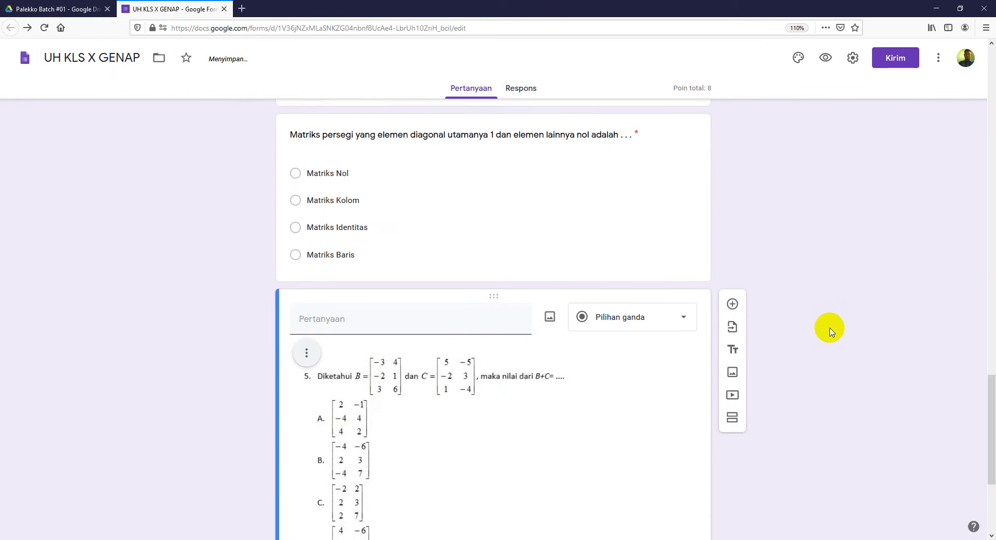
{"action": "scroll", "coordinate": [830, 328], "scroll_direction": "down", "scroll_amount": 3}
{"action": "left_click", "coordinate": [500, 299]}
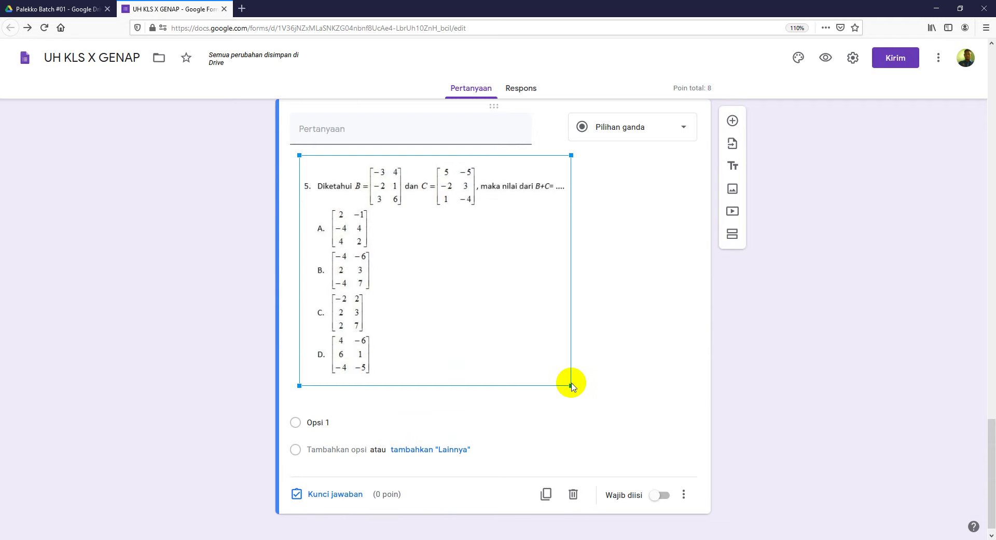
{"action": "left_click_drag", "start_coordinate": [571, 385], "coordinate": [540, 335]}
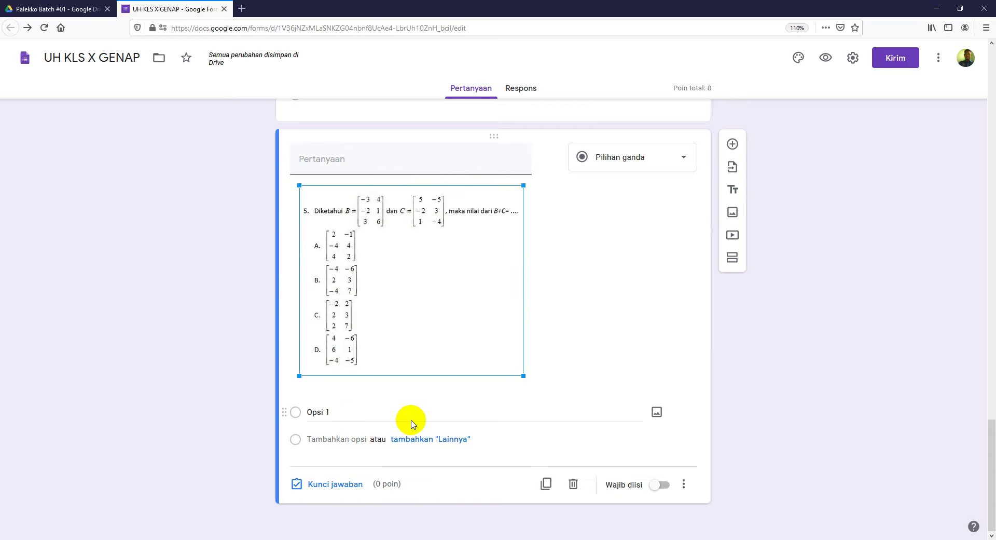
Step: Label the question's four answer choices A, B, C and D
{"action": "left_click", "coordinate": [343, 409]}
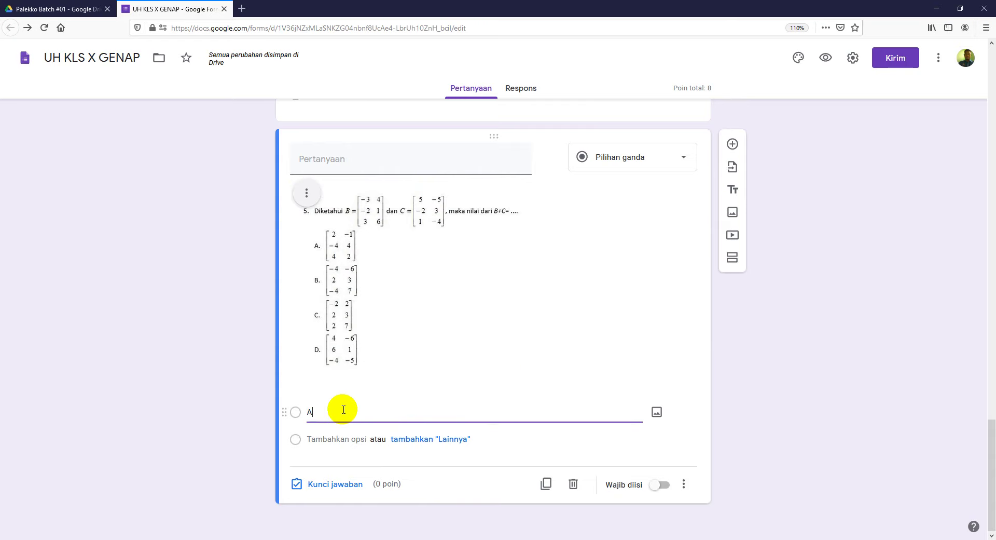
{"action": "left_click", "coordinate": [338, 440]}
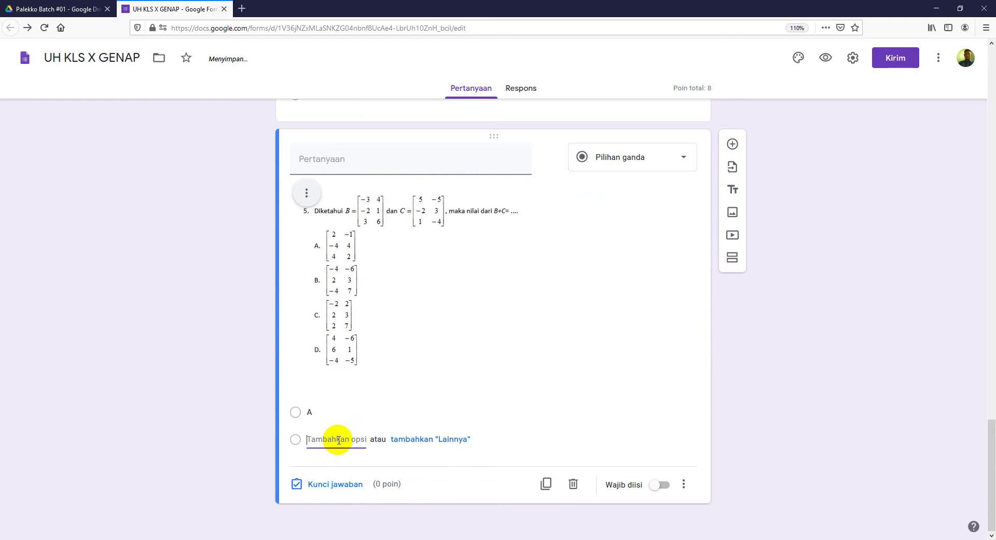
{"action": "type", "text": "B"}
{"action": "left_click", "coordinate": [333, 466]}
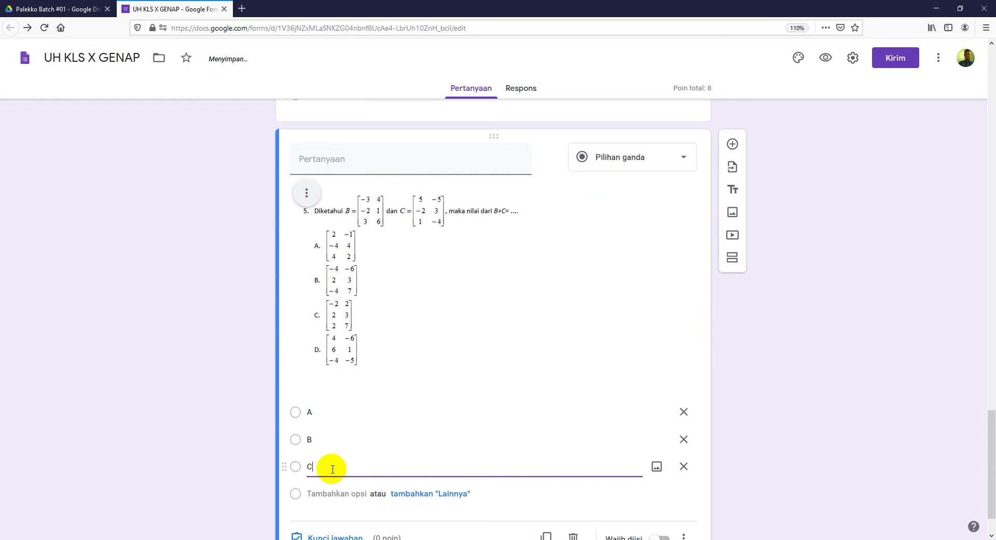
{"action": "left_click", "coordinate": [327, 493]}
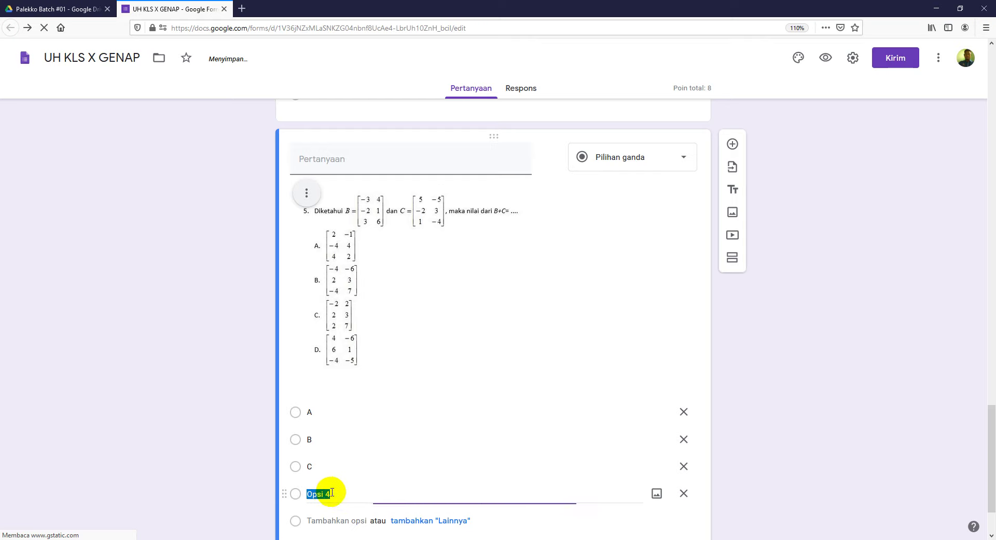
{"action": "type", "text": "D"}
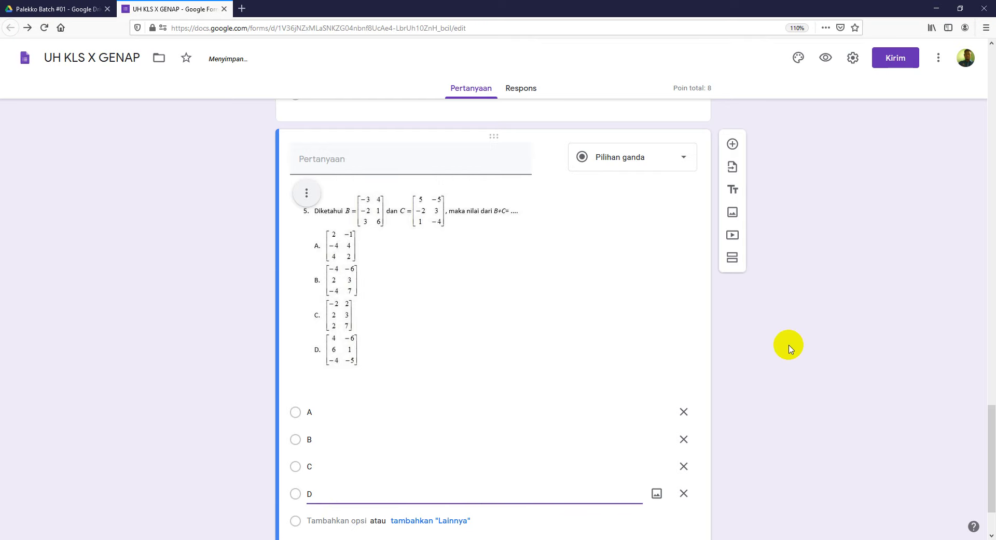
{"action": "scroll", "coordinate": [791, 344], "scroll_direction": "down", "scroll_amount": 2}
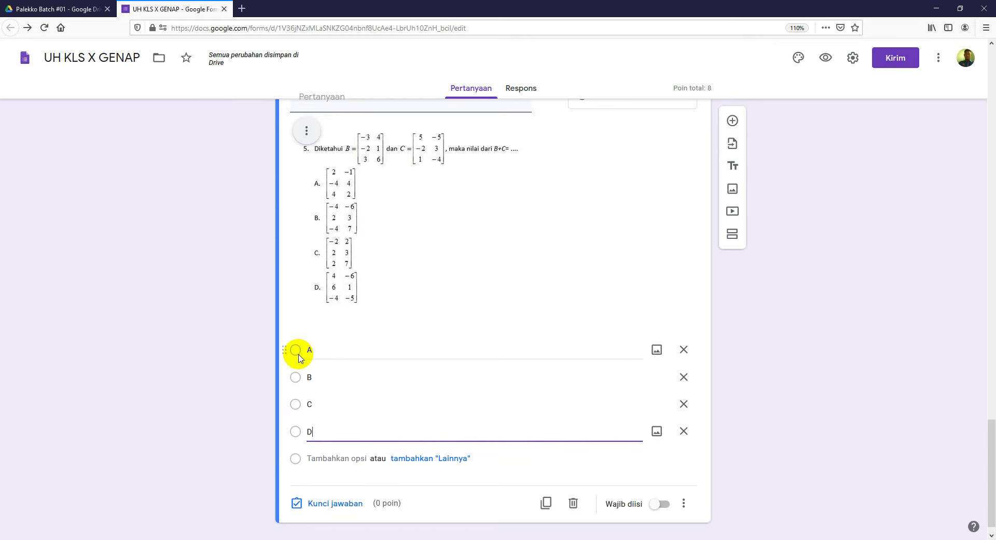
Step: Set the answer key to option C, worth 2 points
{"action": "left_click", "coordinate": [338, 506]}
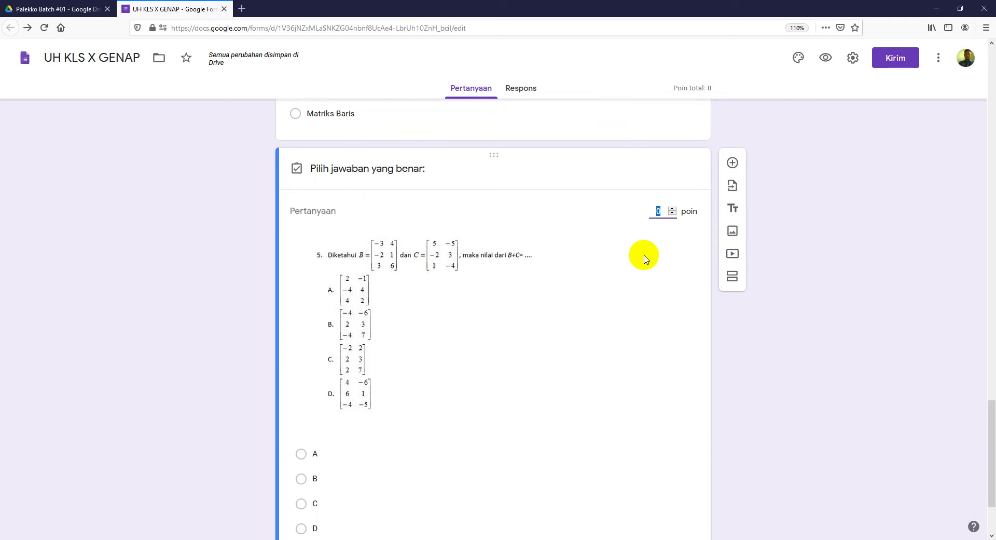
{"action": "type", "text": "2"}
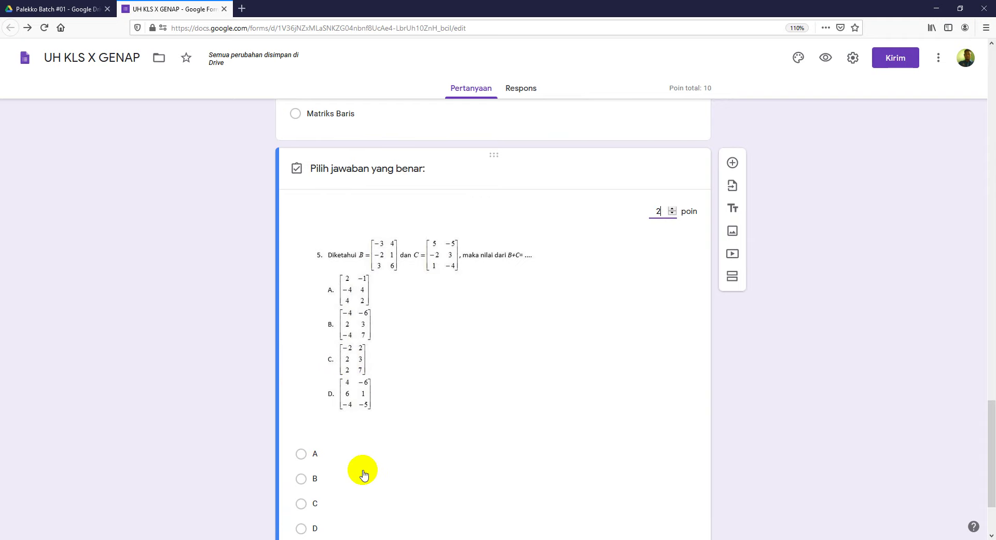
{"action": "scroll", "coordinate": [363, 469], "scroll_direction": "down", "scroll_amount": 2}
{"action": "left_click", "coordinate": [301, 441]}
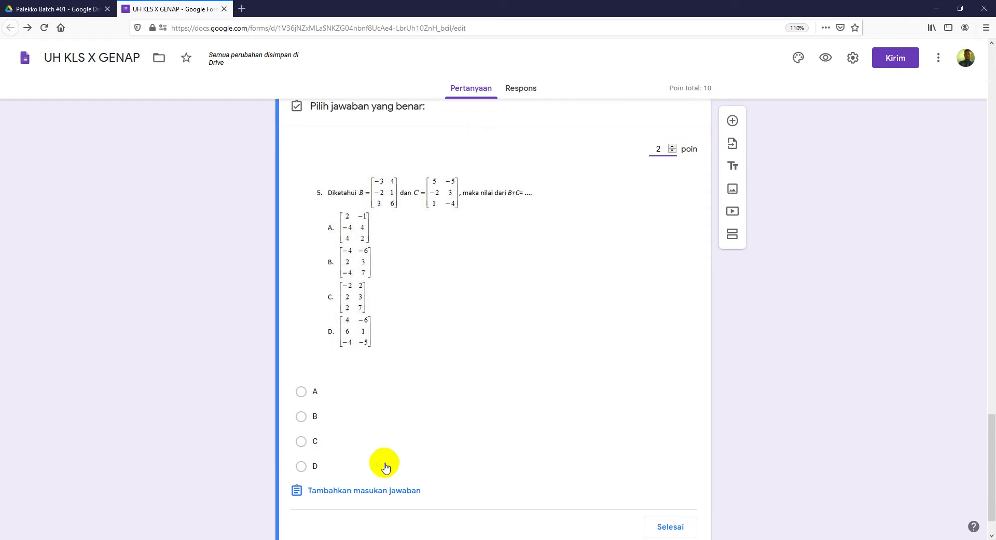
{"action": "left_click", "coordinate": [670, 528]}
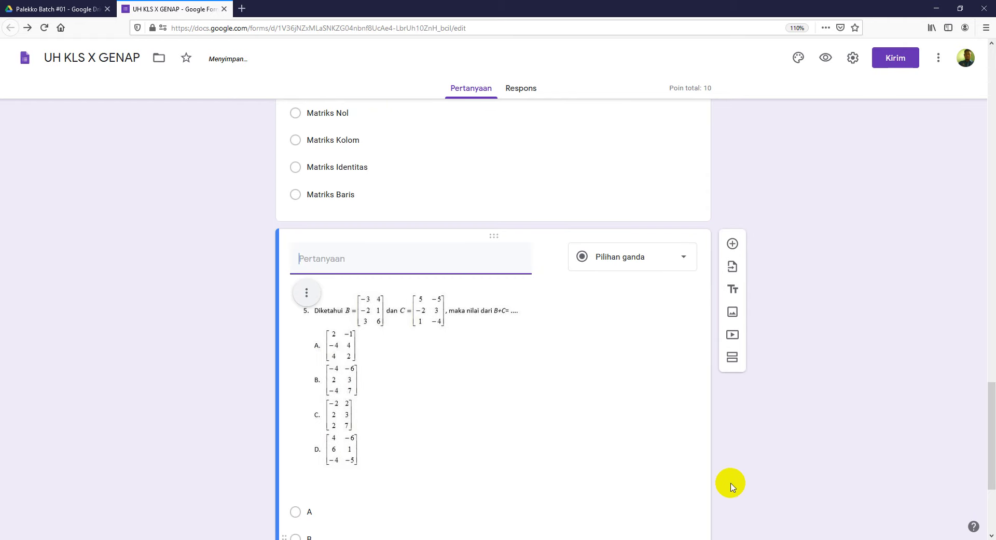
Step: Switch to the PowerPoint presentation showing slide 8, 'Rancangan Formulir Soal Online'
{"action": "scroll", "coordinate": [829, 445], "scroll_direction": "down", "scroll_amount": 3}
{"action": "scroll", "coordinate": [829, 445], "scroll_direction": "down", "scroll_amount": 2}
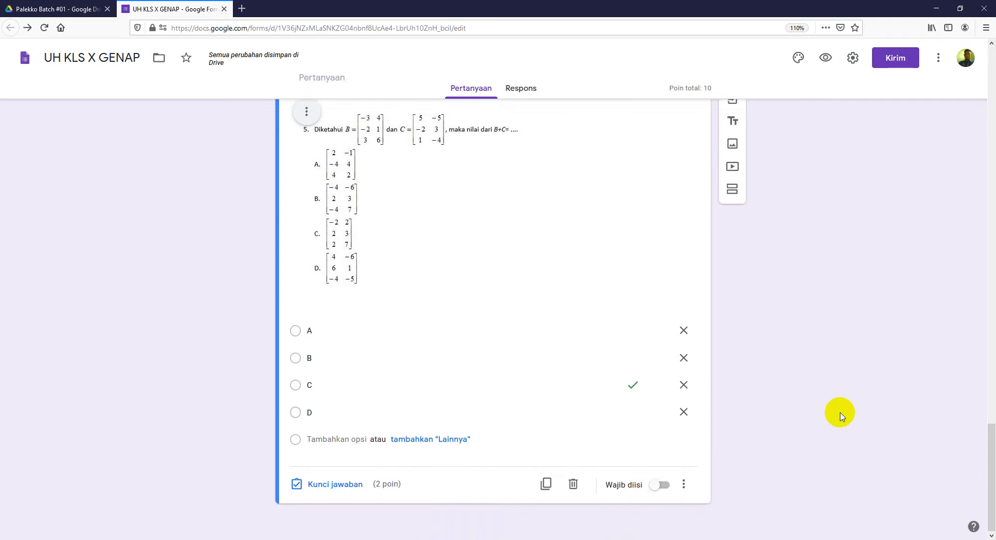
{"action": "scroll", "coordinate": [841, 415], "scroll_direction": "up", "scroll_amount": 15}
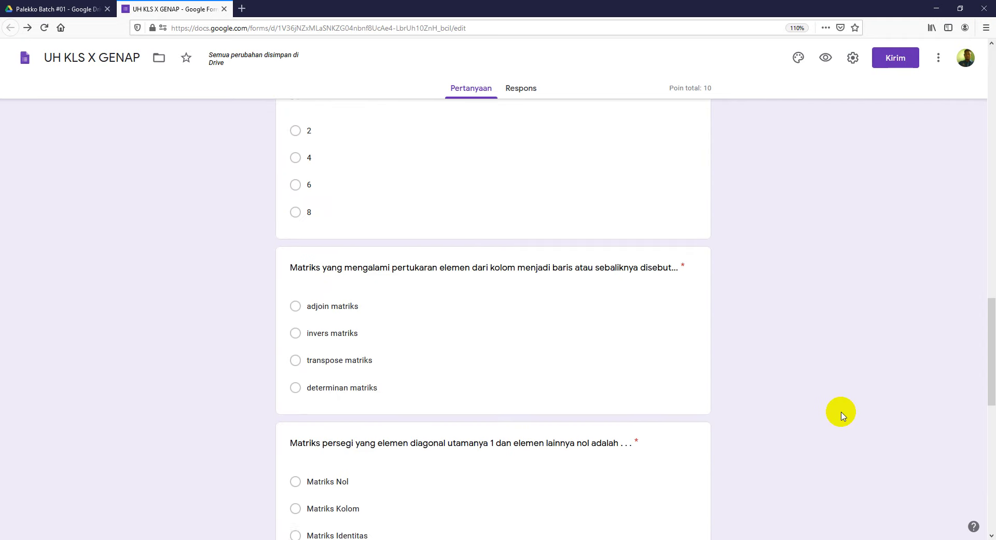
{"action": "scroll", "coordinate": [843, 410], "scroll_direction": "up", "scroll_amount": 10}
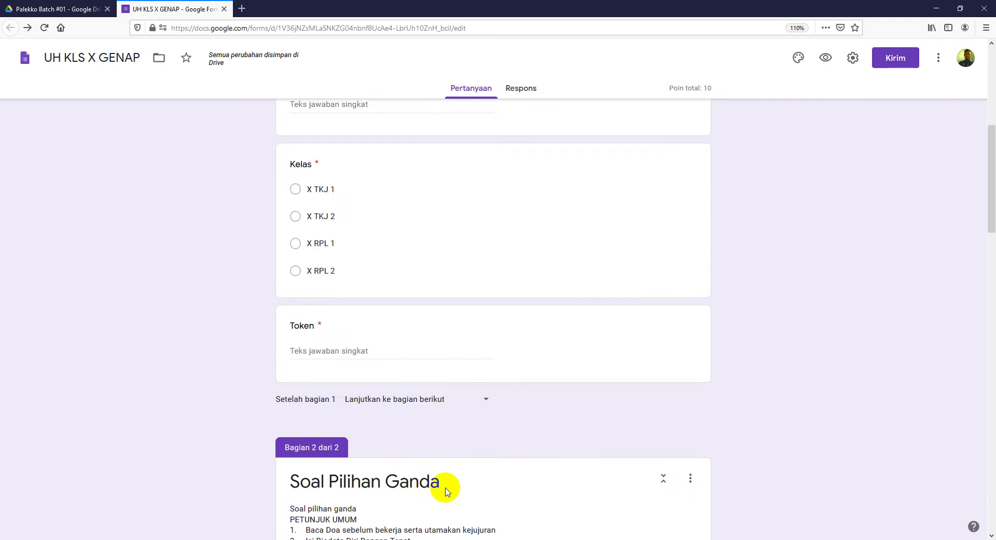
{"action": "key", "text": "alt+Tab"}
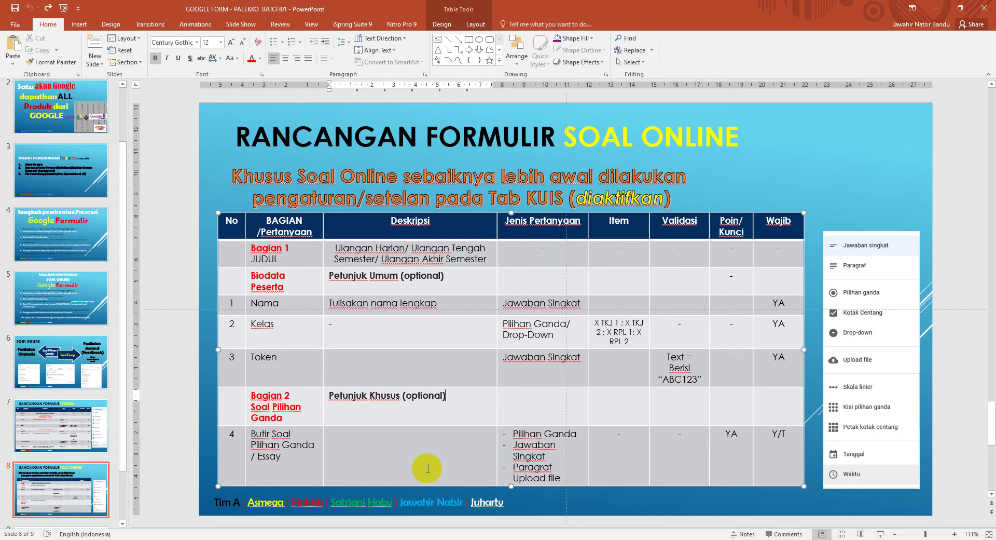
Step: Go to slide 5, 'Langkah pembuatan Soal Online Google Formulir', with its ten quiz-building steps
{"action": "left_click_drag", "start_coordinate": [119, 391], "coordinate": [111, 327]}
{"action": "left_click", "coordinate": [88, 374]}
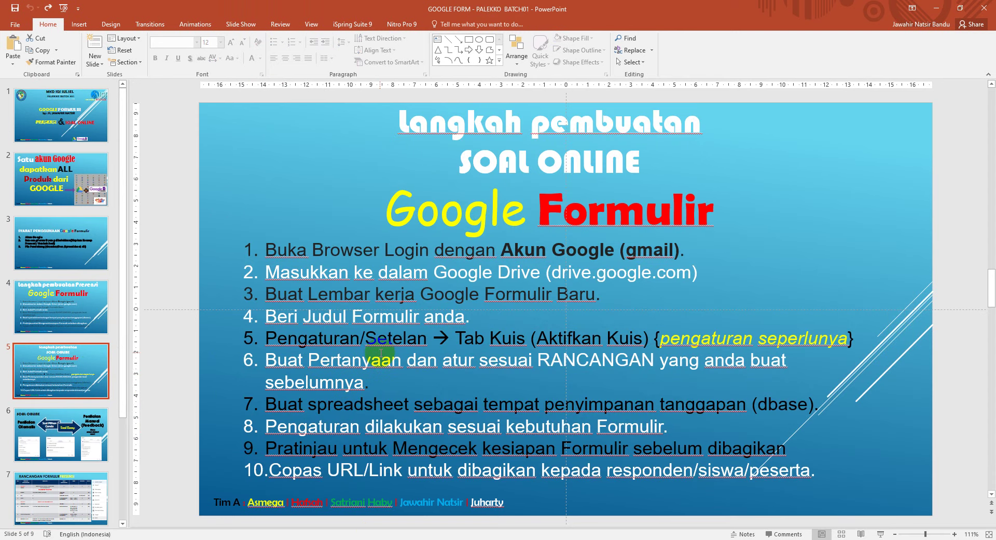
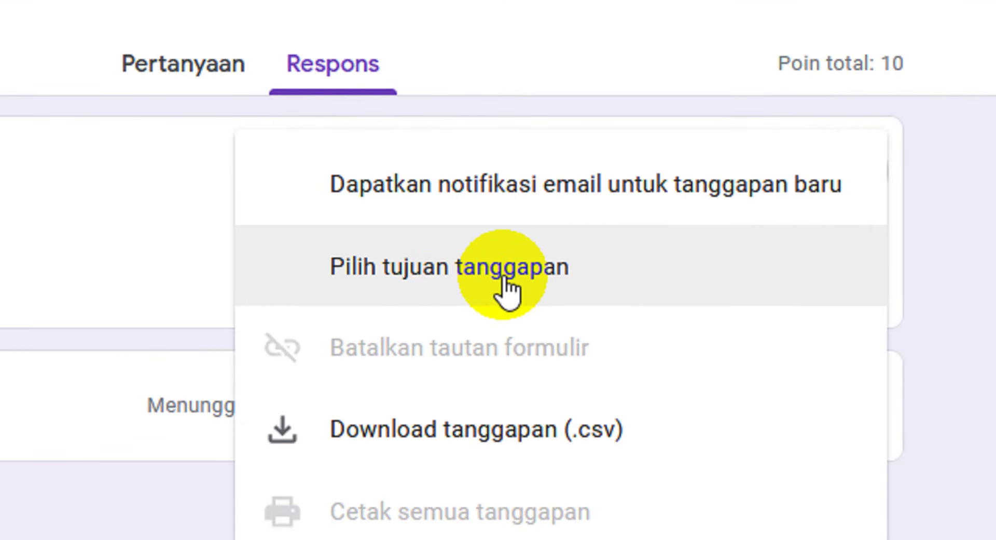
Step: Link quiz responses to a new spreadsheet 'UH KLS X GENAP (Respons)' and open it in Sheets
{"action": "left_click", "coordinate": [505, 277]}
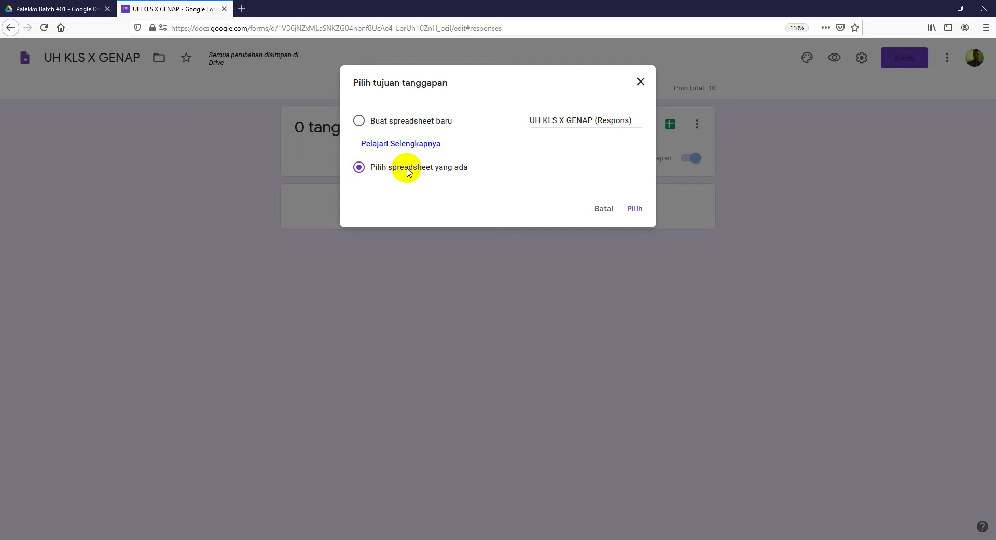
{"action": "left_click", "coordinate": [402, 123]}
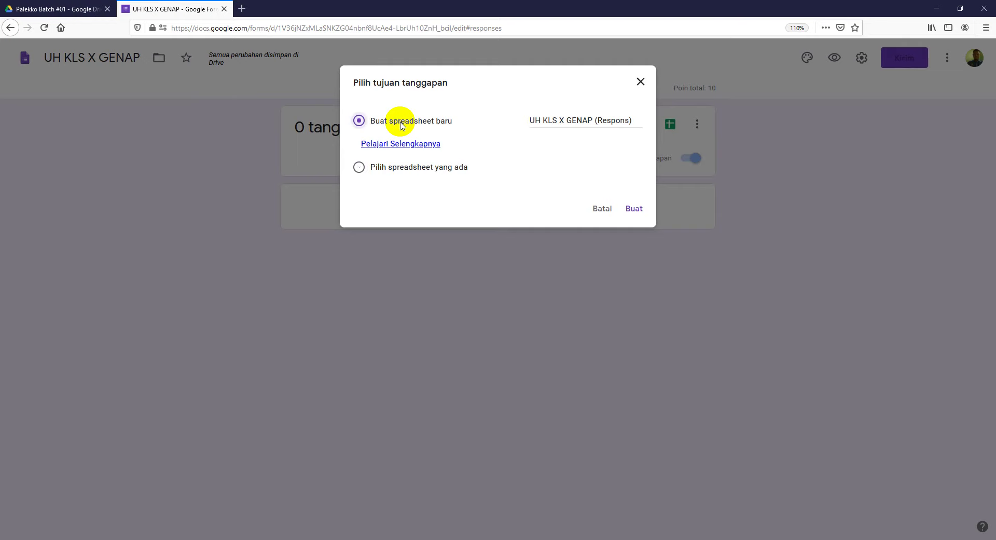
{"action": "left_click", "coordinate": [579, 123]}
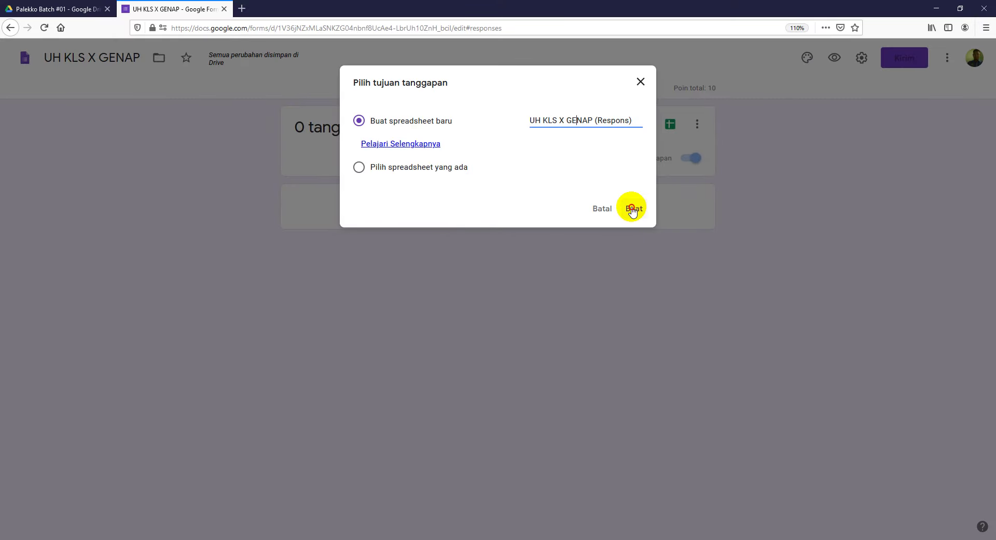
{"action": "left_click", "coordinate": [575, 414]}
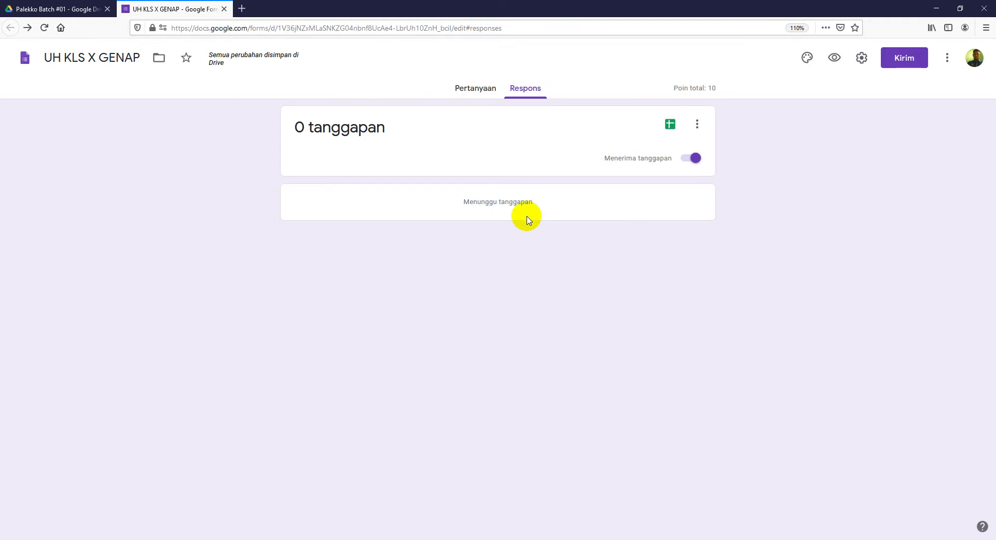
{"action": "left_click", "coordinate": [670, 125]}
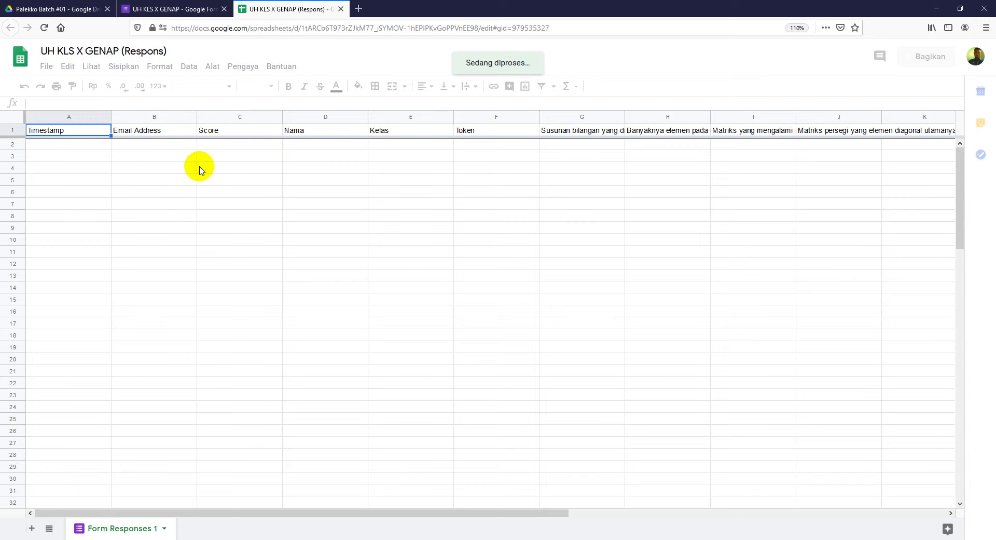
Step: Return from the new response spreadsheet to the form's Respons page
{"action": "left_click", "coordinate": [209, 10]}
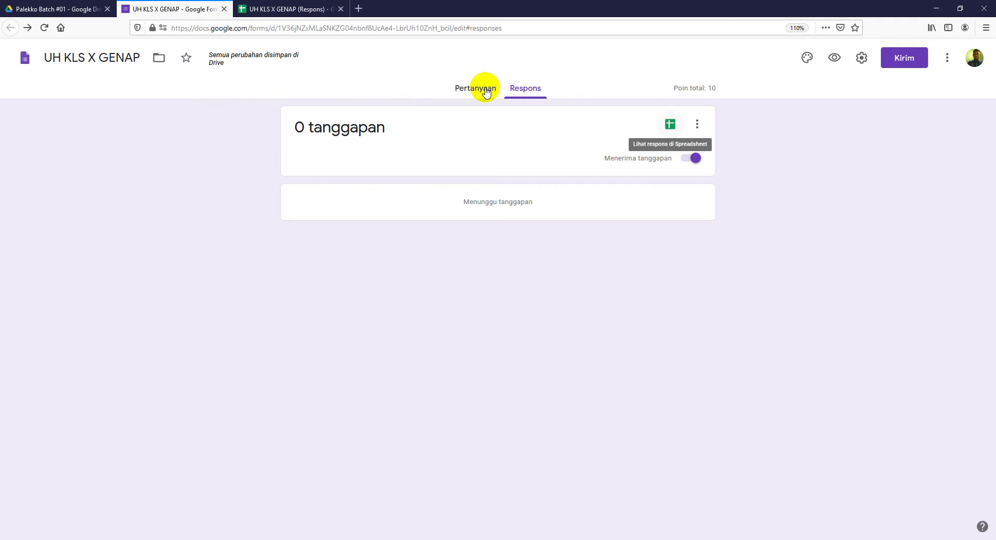
Step: Review the quiz's questions on the Pertanyaan page, then bring the response spreadsheet forward
{"action": "left_click", "coordinate": [470, 90]}
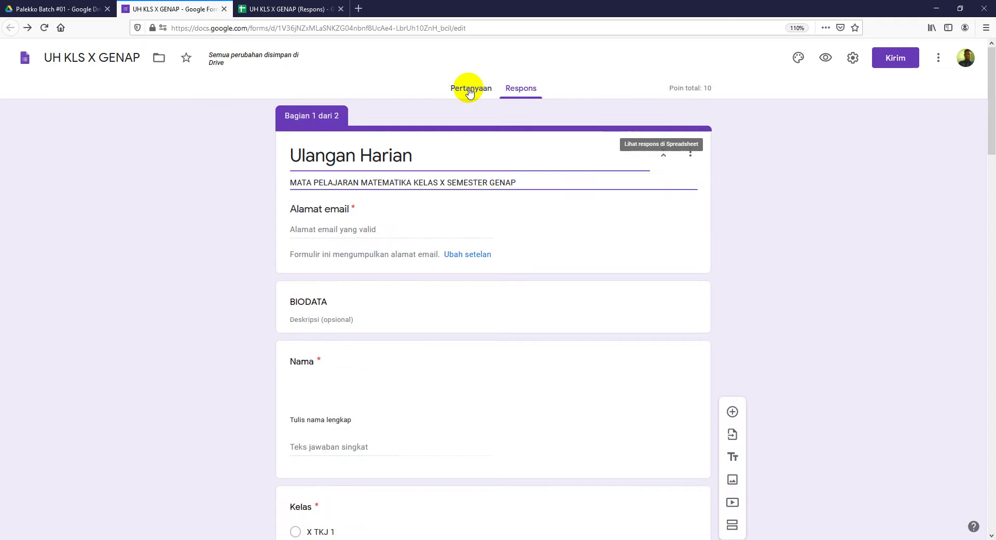
{"action": "scroll", "coordinate": [382, 223], "scroll_direction": "down", "scroll_amount": 5}
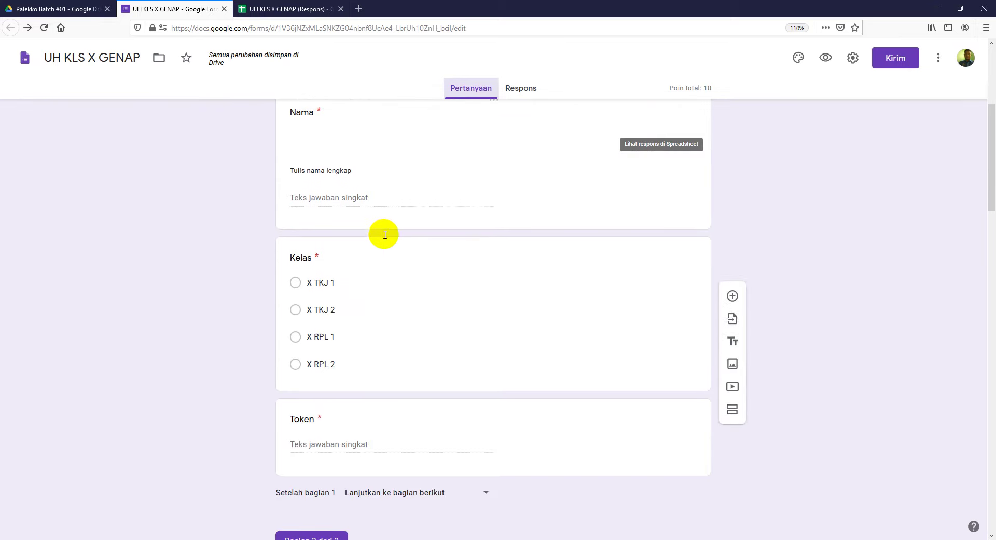
{"action": "scroll", "coordinate": [386, 235], "scroll_direction": "up", "scroll_amount": 5}
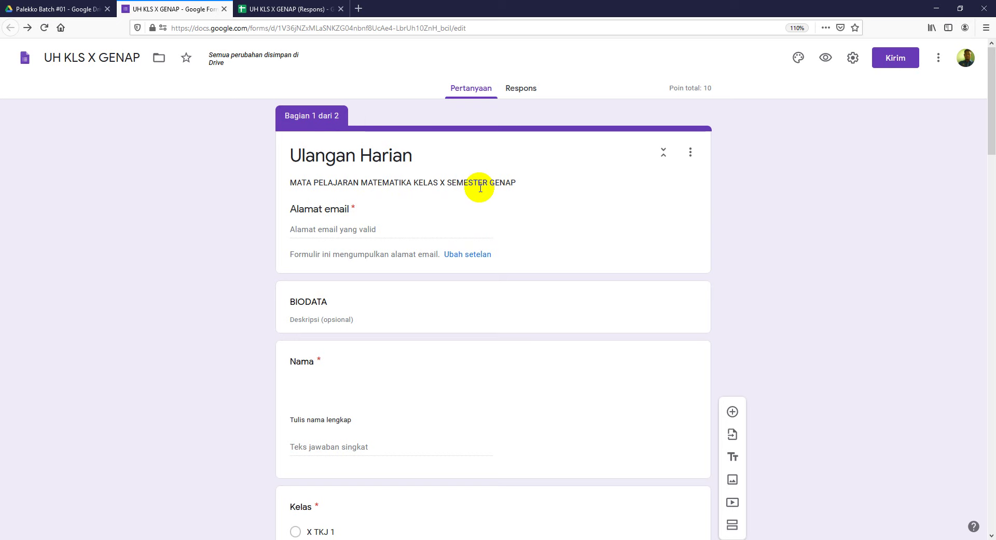
{"action": "left_click", "coordinate": [293, 11]}
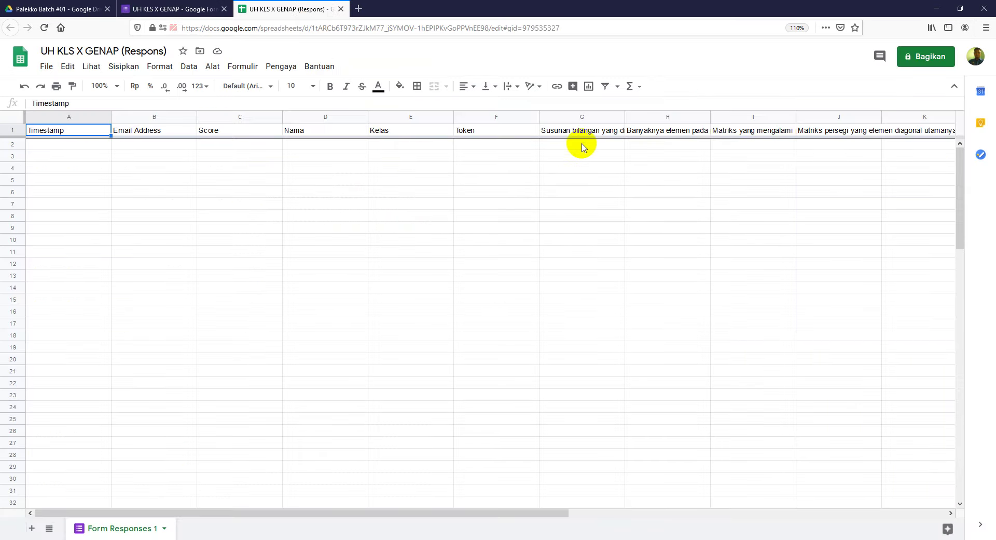
Step: Scroll across the response sheet's question columns after Token, then return to the form editor
{"action": "left_click_drag", "start_coordinate": [528, 514], "coordinate": [870, 467]}
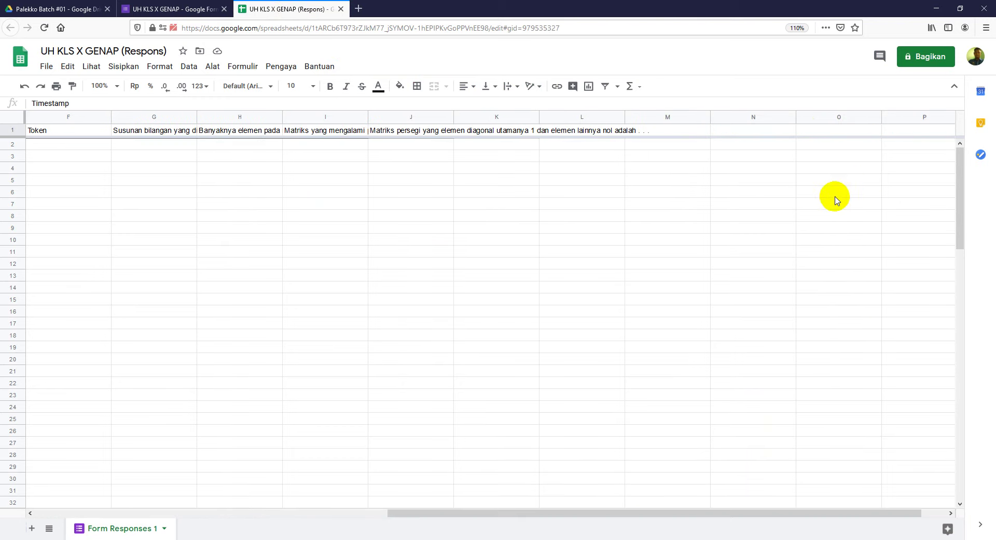
{"action": "left_click_drag", "start_coordinate": [703, 514], "coordinate": [317, 514]}
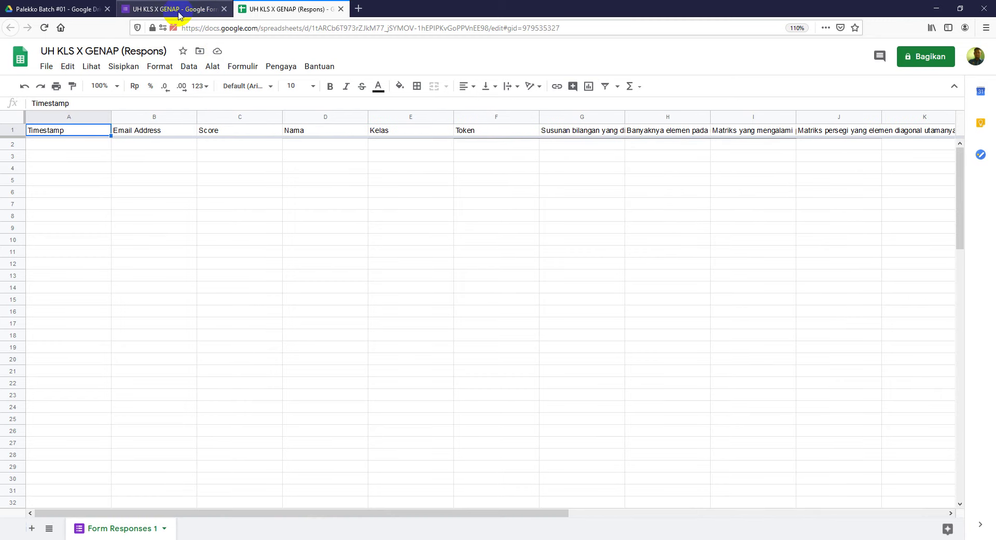
{"action": "left_click", "coordinate": [178, 11]}
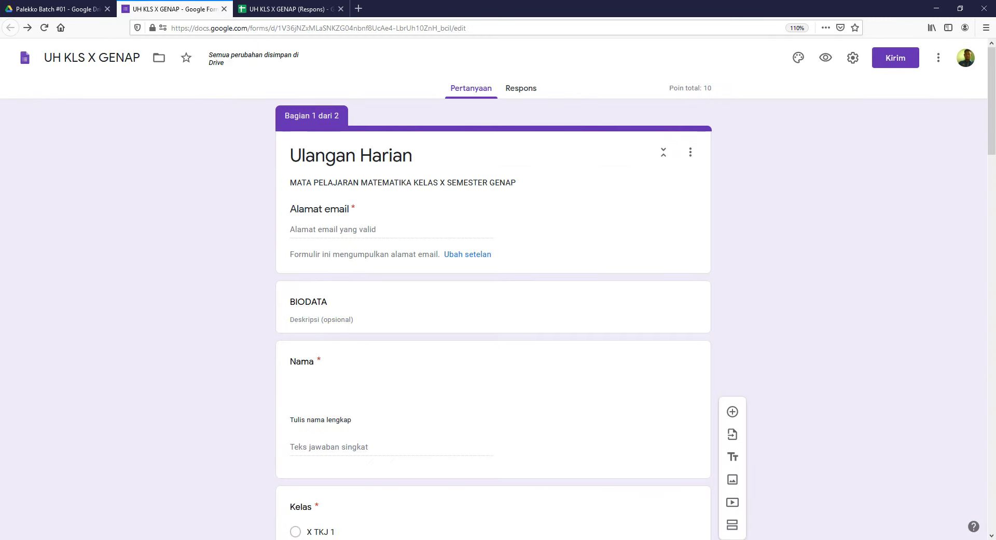
{"action": "left_click", "coordinate": [386, 539]}
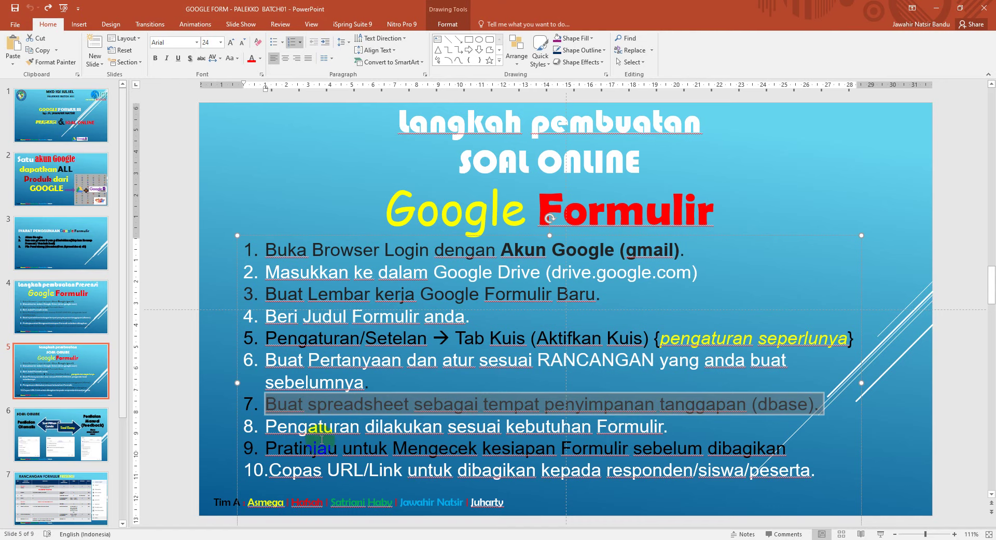
{"action": "left_click_drag", "start_coordinate": [266, 427], "coordinate": [666, 421]}
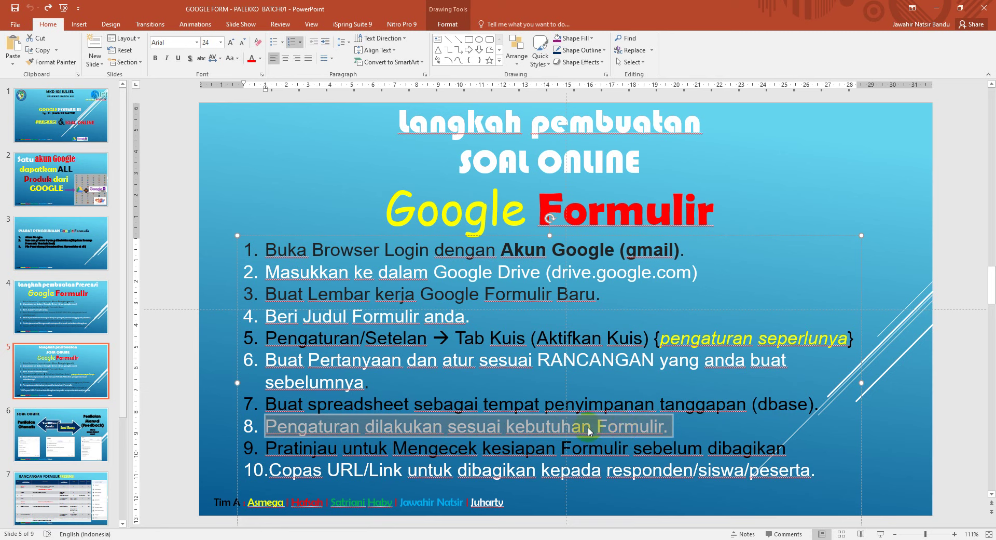
{"action": "left_click_drag", "start_coordinate": [266, 447], "coordinate": [539, 470]}
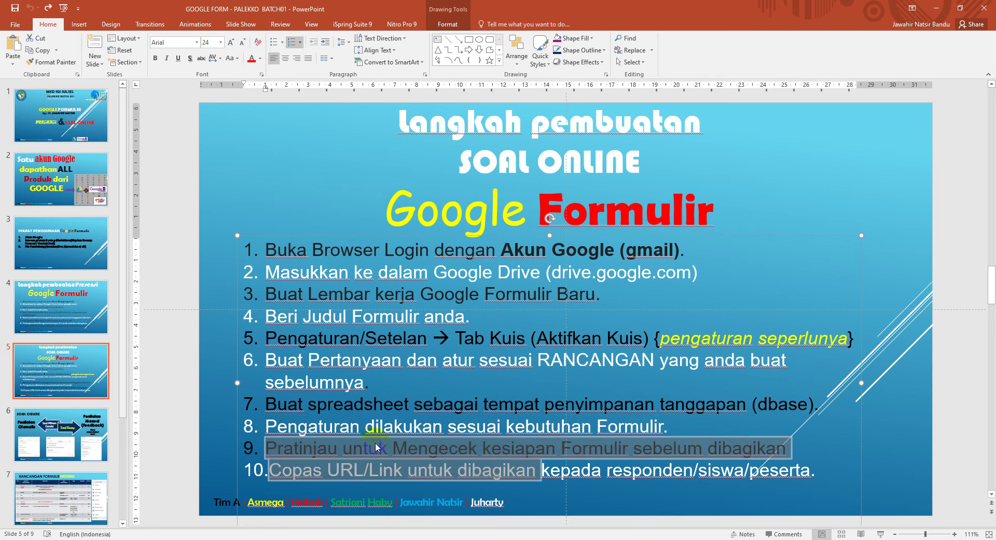
{"action": "left_click", "coordinate": [322, 476]}
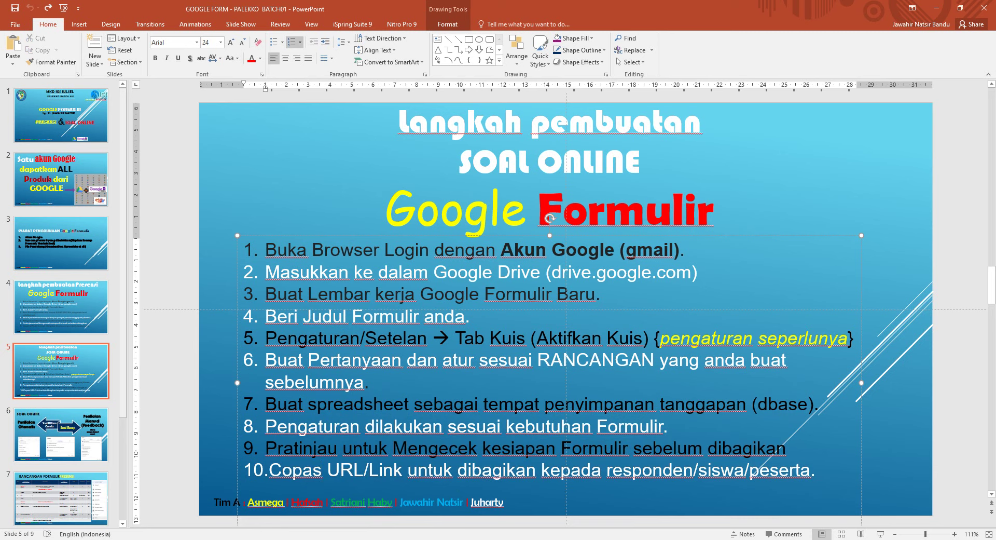
{"action": "mouse_move", "coordinate": [320, 538]}
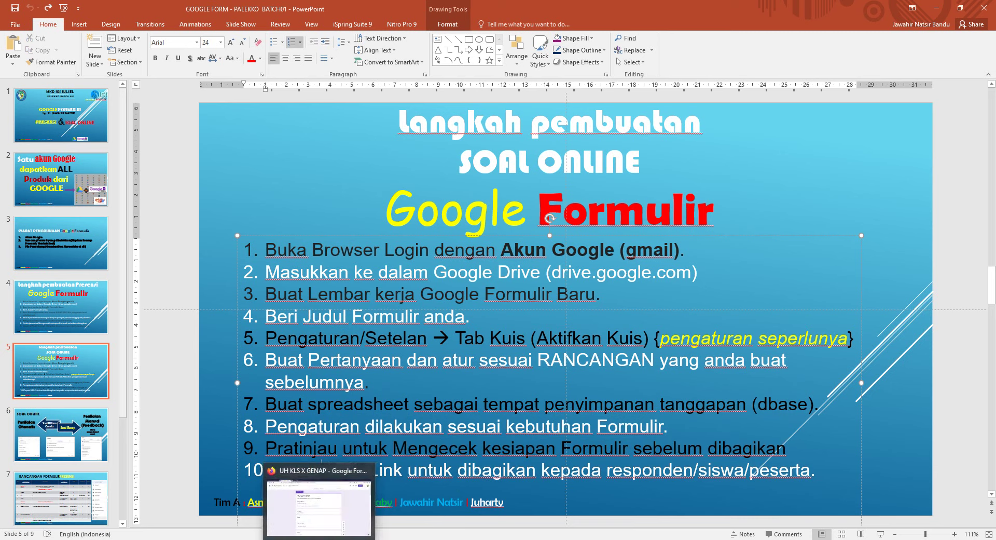
{"action": "left_click", "coordinate": [319, 506]}
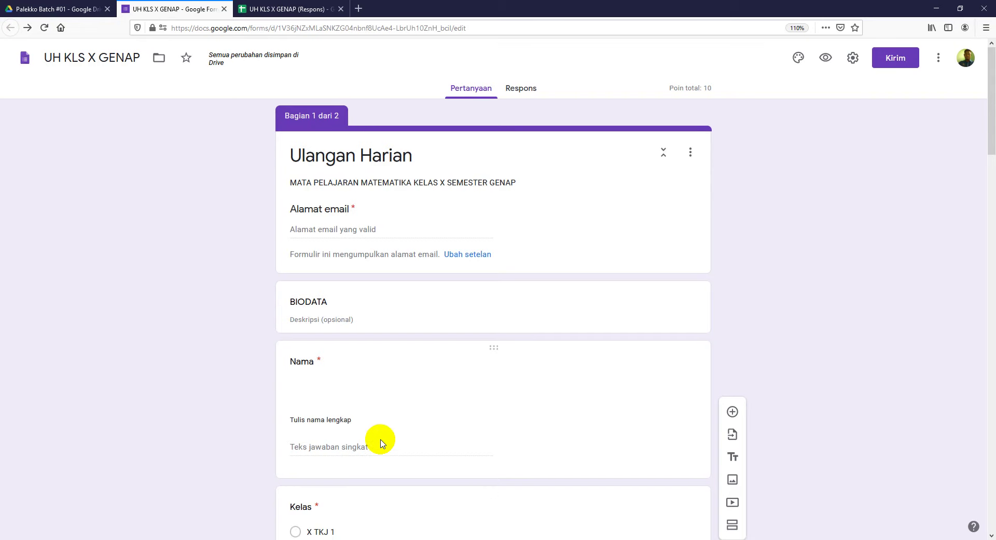
Step: Preview the form and fill in the respondent's email and name, choosing class X RPL 1
{"action": "left_click", "coordinate": [831, 68]}
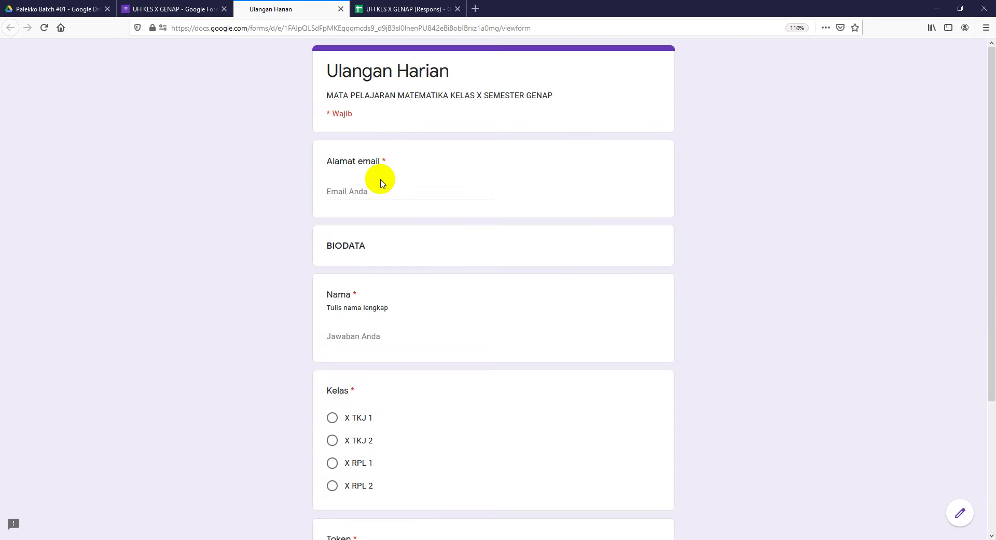
{"action": "scroll", "coordinate": [398, 203], "scroll_direction": "down", "scroll_amount": 3}
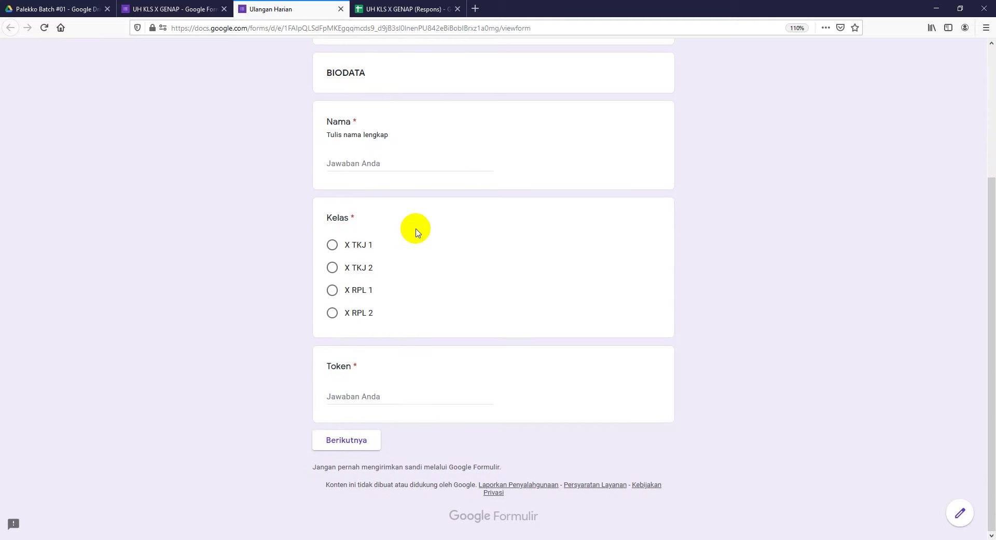
{"action": "scroll", "coordinate": [413, 226], "scroll_direction": "up", "scroll_amount": 3}
{"action": "left_click", "coordinate": [368, 188]}
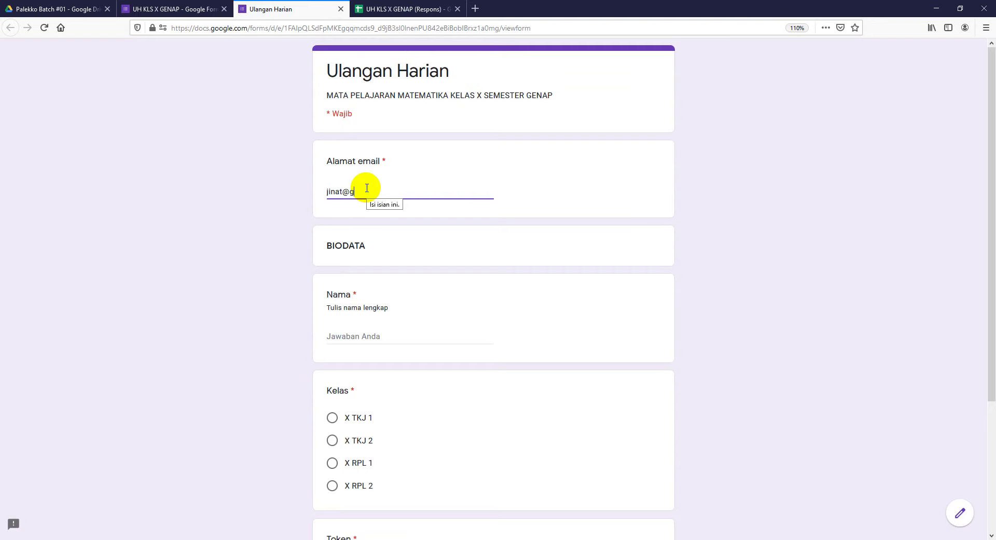
{"action": "key", "text": "Tab"}
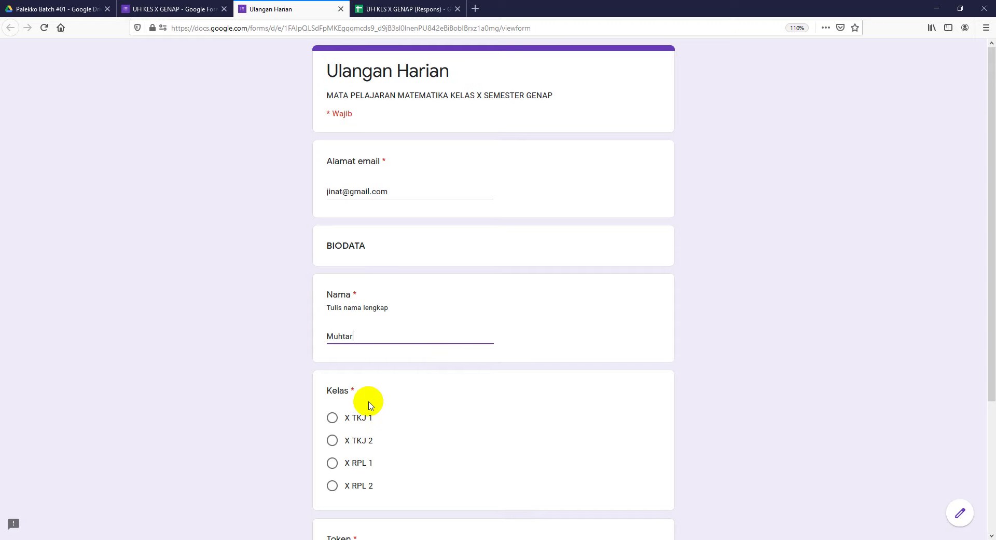
{"action": "left_click", "coordinate": [334, 463]}
{"action": "scroll", "coordinate": [345, 468], "scroll_direction": "down", "scroll_amount": 3}
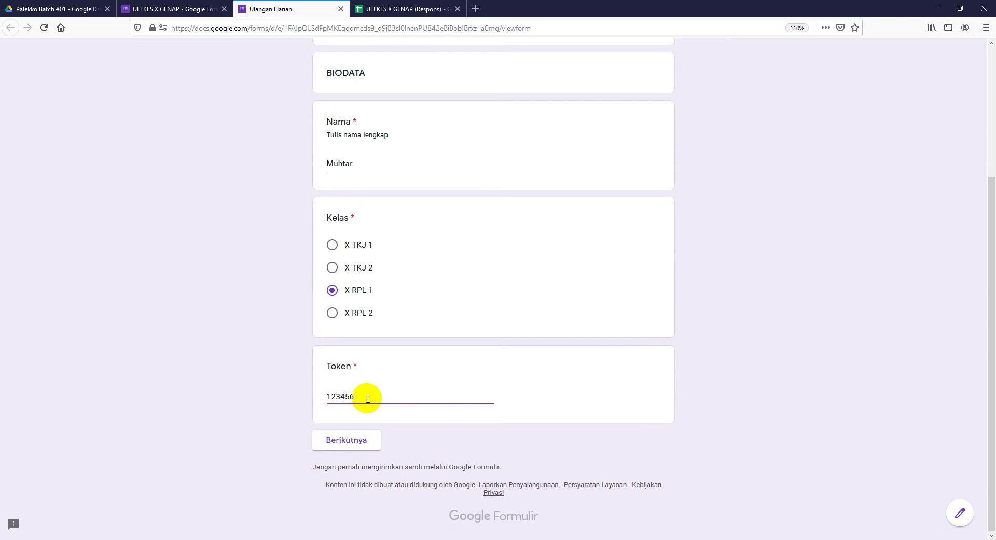
{"action": "left_click", "coordinate": [368, 440]}
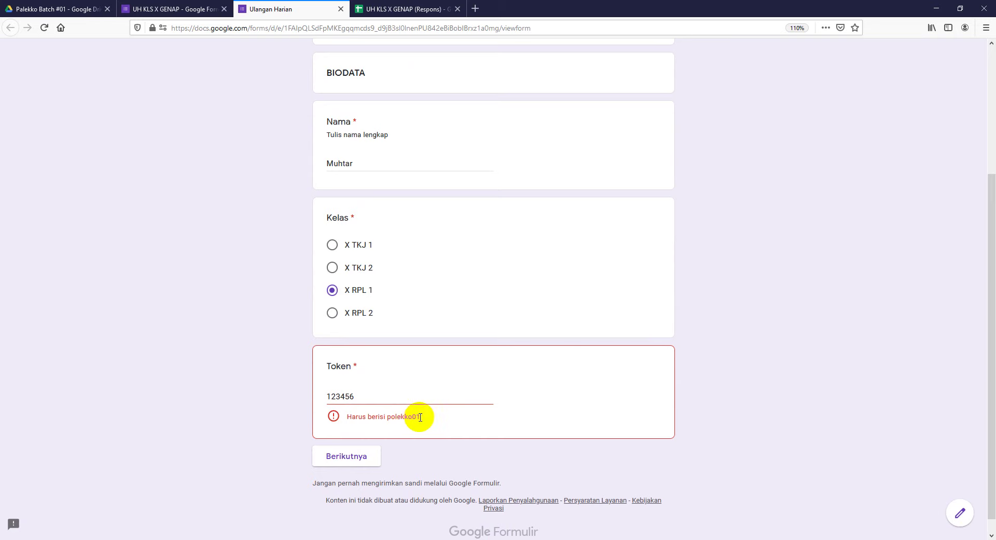
{"action": "left_click_drag", "start_coordinate": [363, 396], "coordinate": [310, 393]}
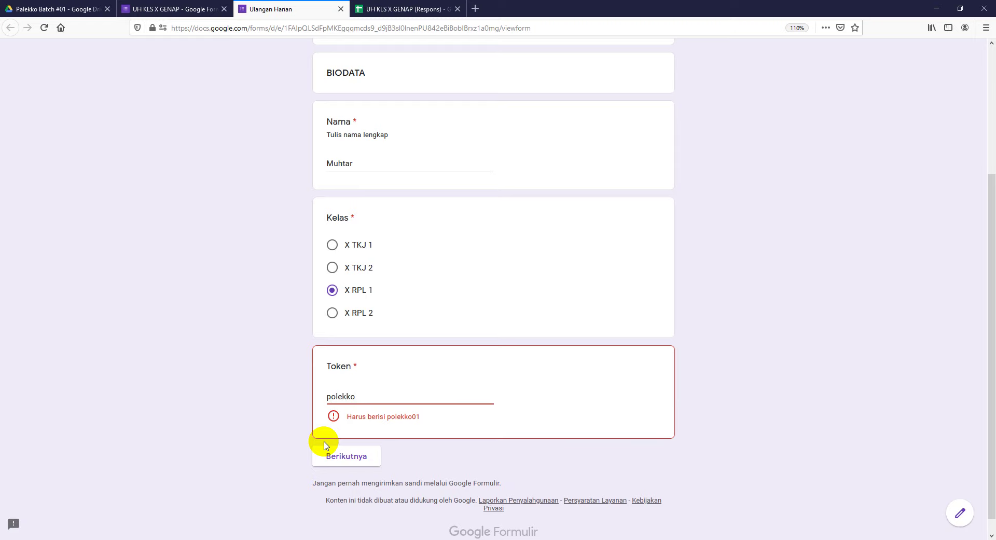
{"action": "type", "text": "01"}
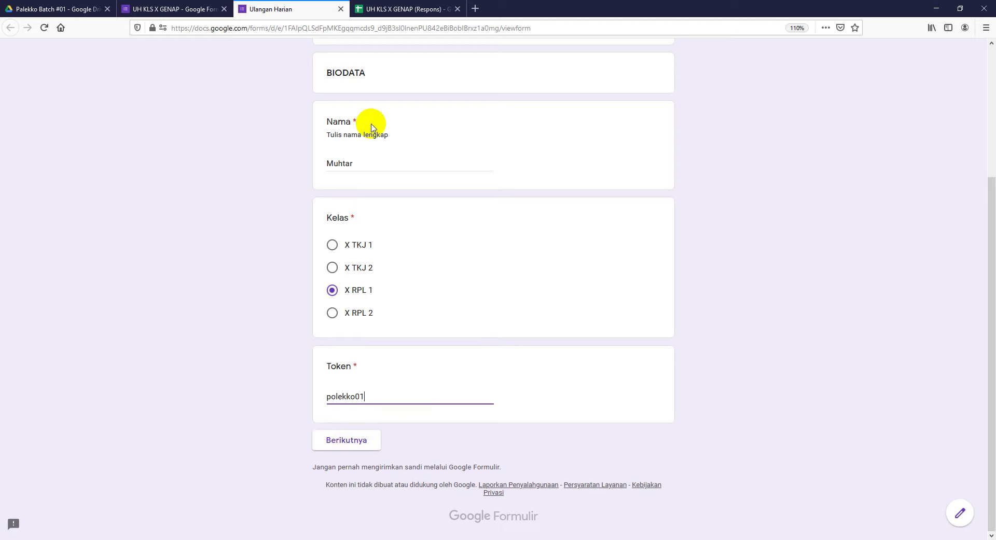
{"action": "left_click", "coordinate": [193, 11]}
{"action": "scroll", "coordinate": [413, 384], "scroll_direction": "down", "scroll_amount": 5}
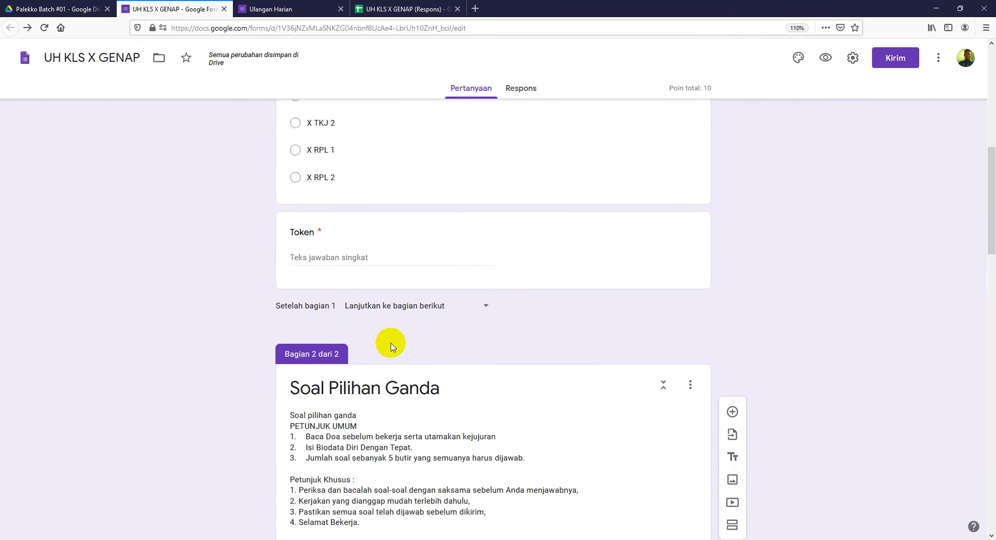
{"action": "left_click", "coordinate": [385, 251]}
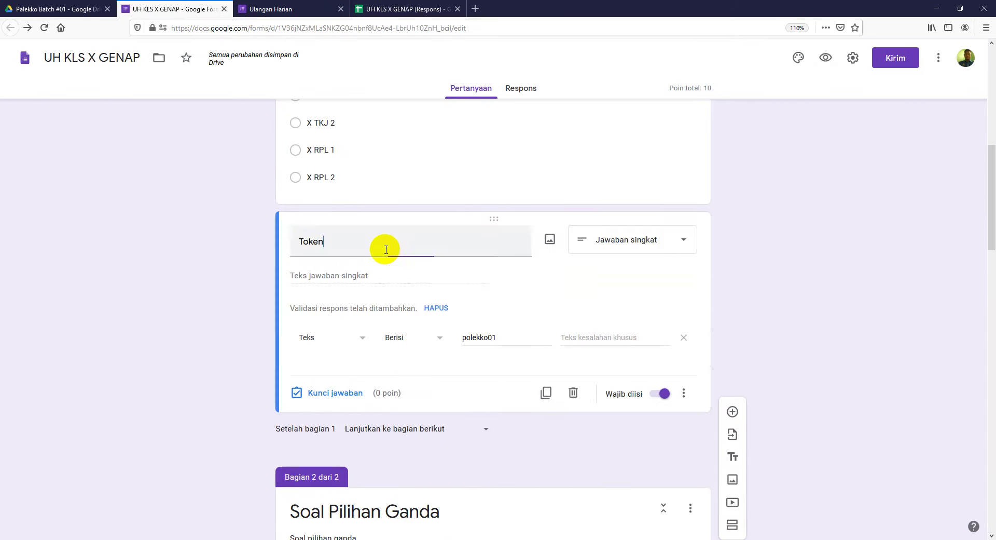
{"action": "left_click", "coordinate": [505, 337]}
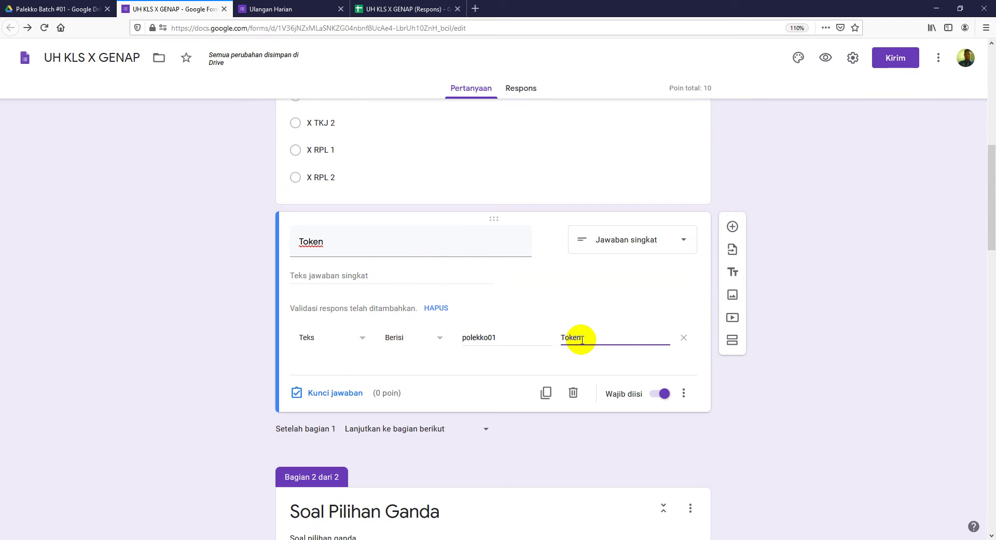
{"action": "left_click", "coordinate": [583, 340]}
{"action": "type", "text": "Token Harus Benar"}
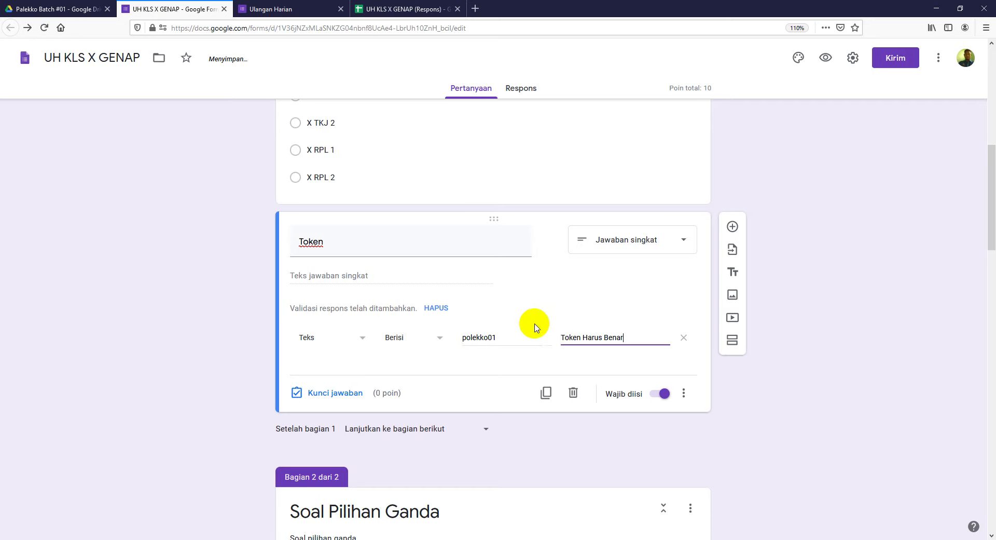
{"action": "key", "text": "Delete"}
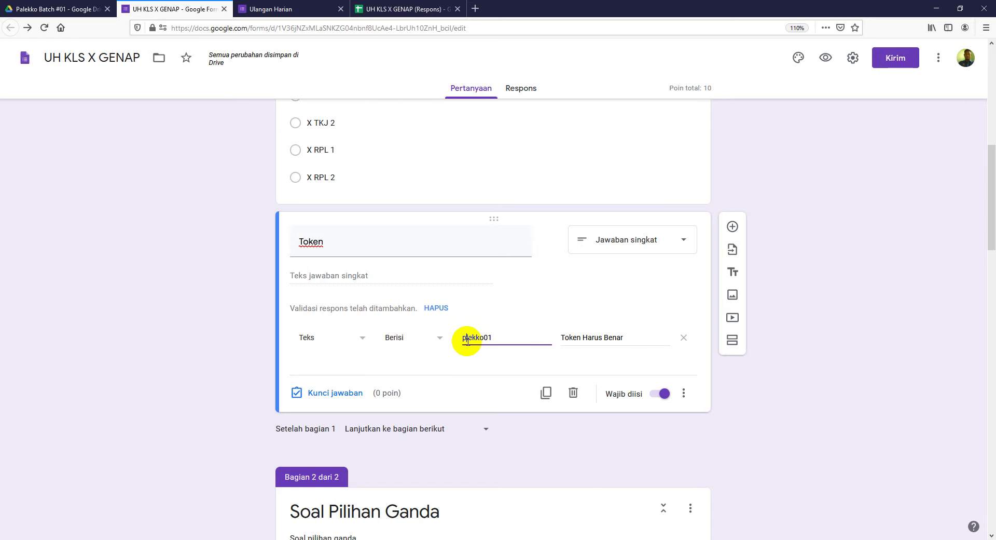
{"action": "type", "text": "a"}
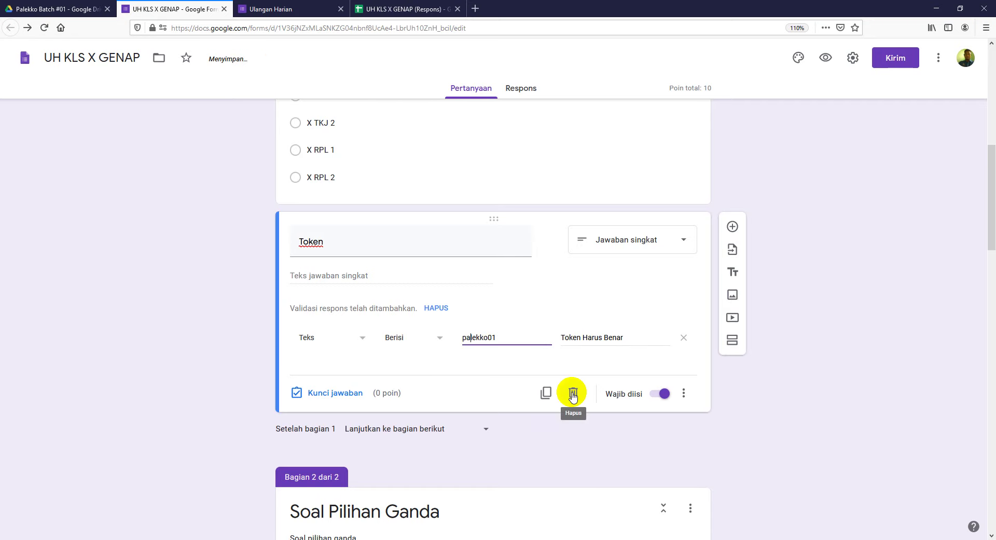
{"action": "left_click", "coordinate": [795, 179]}
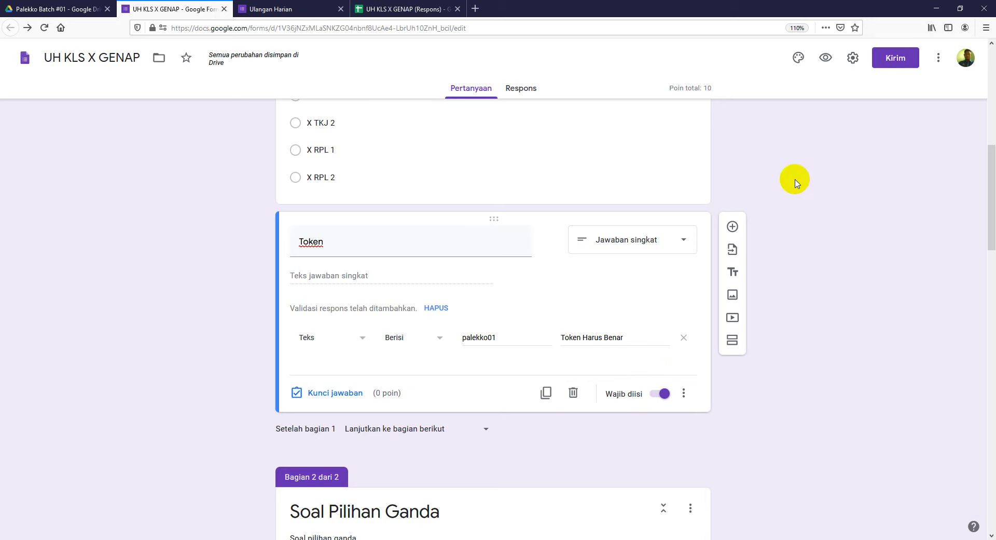
Step: Open a fresh form preview and enter the respondent's email, name and class X RPL 1
{"action": "left_click", "coordinate": [310, 9]}
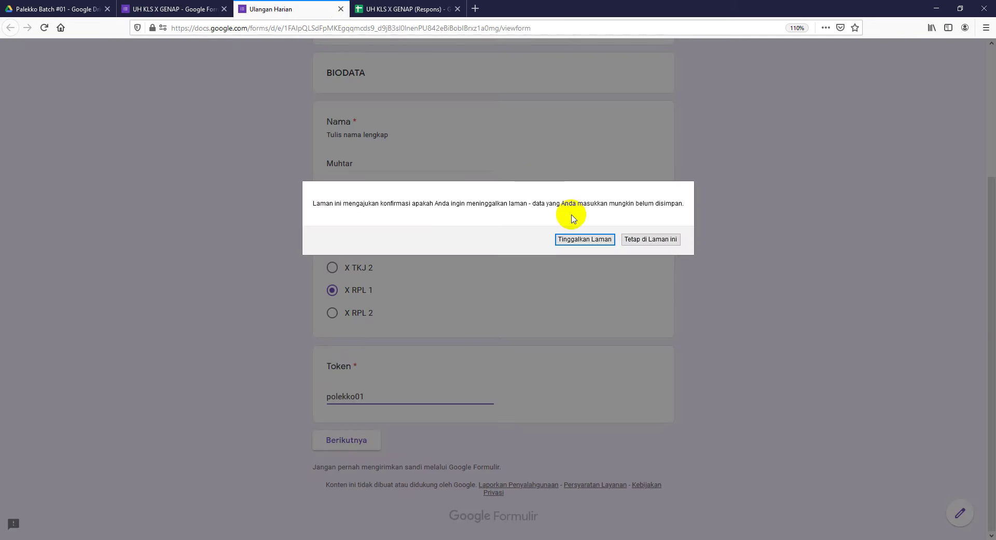
{"action": "left_click", "coordinate": [594, 239]}
{"action": "left_click", "coordinate": [193, 10]}
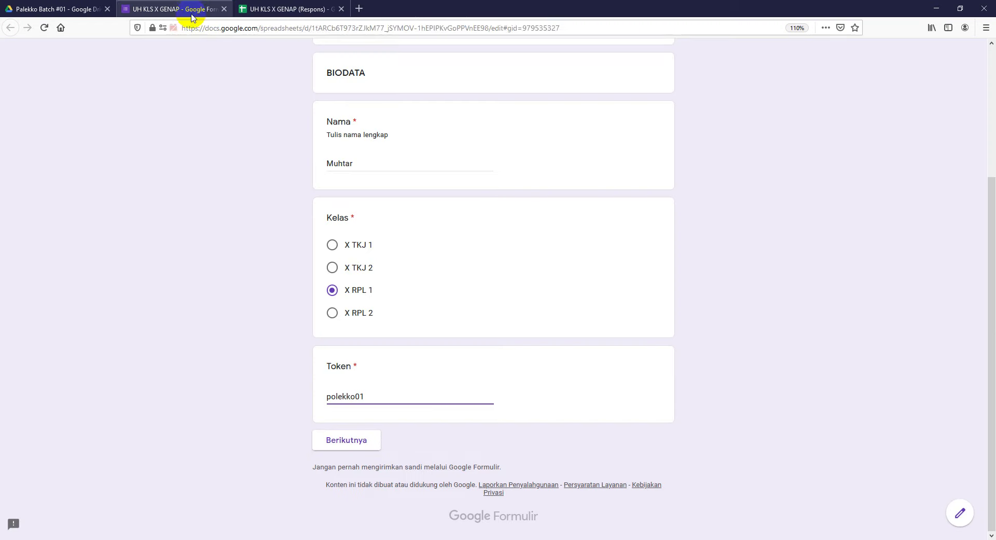
{"action": "left_click", "coordinate": [827, 58]}
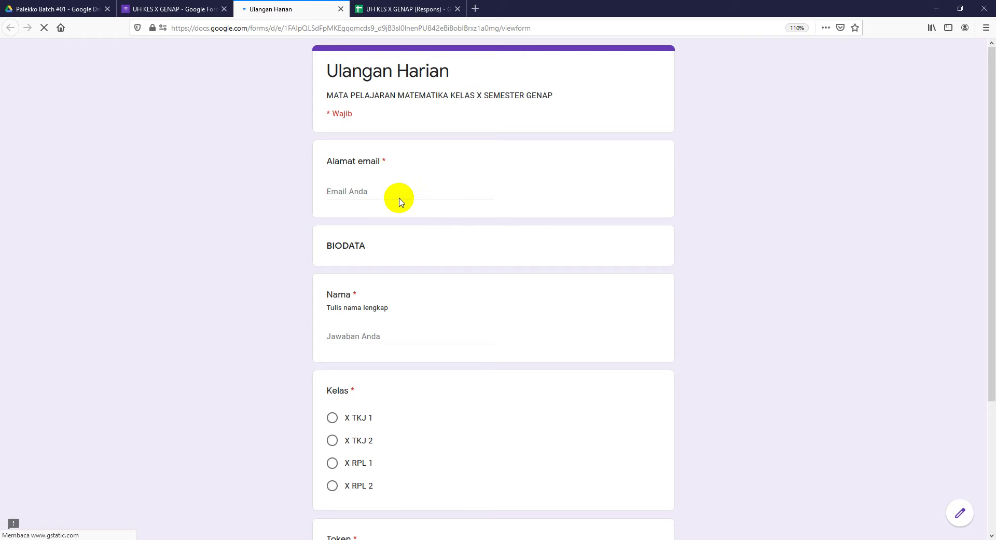
{"action": "left_click", "coordinate": [384, 188]}
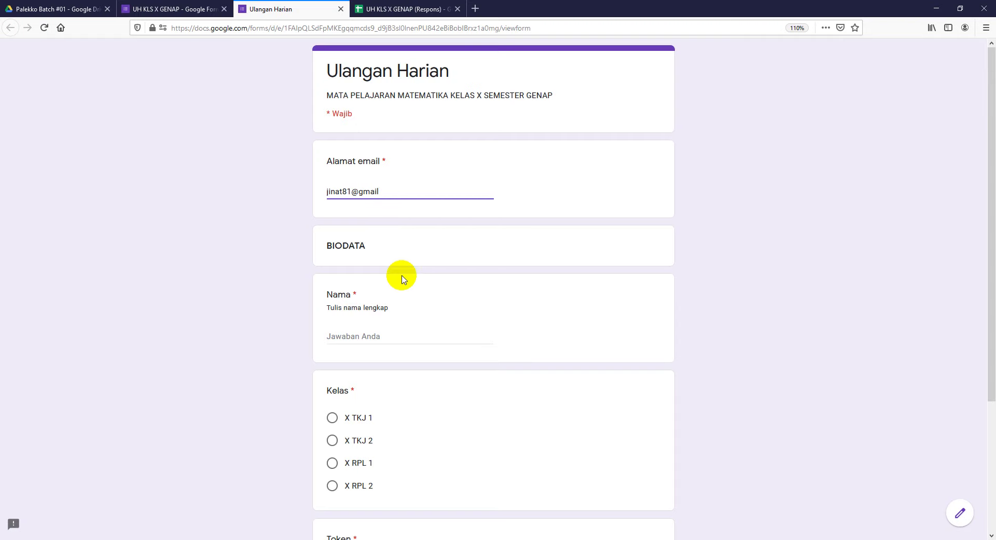
{"action": "left_click", "coordinate": [393, 337]}
{"action": "type", "text": "Muhtar"}
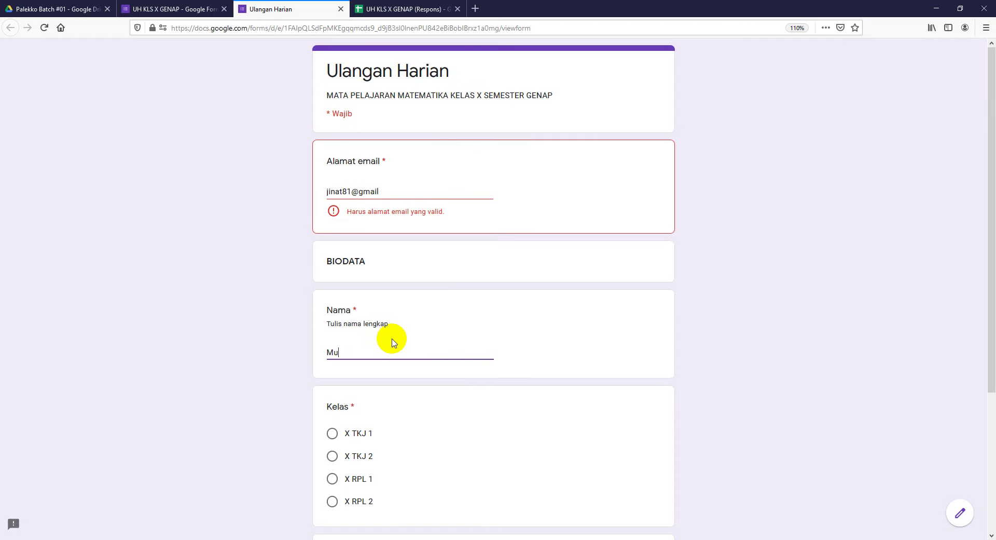
{"action": "left_click", "coordinate": [332, 479]}
{"action": "scroll", "coordinate": [360, 474], "scroll_direction": "down", "scroll_amount": 1}
{"action": "scroll", "coordinate": [360, 474], "scroll_direction": "down", "scroll_amount": 3}
{"action": "left_click", "coordinate": [362, 399]}
{"action": "type", "text": "123456"}
{"action": "left_click", "coordinate": [345, 439]}
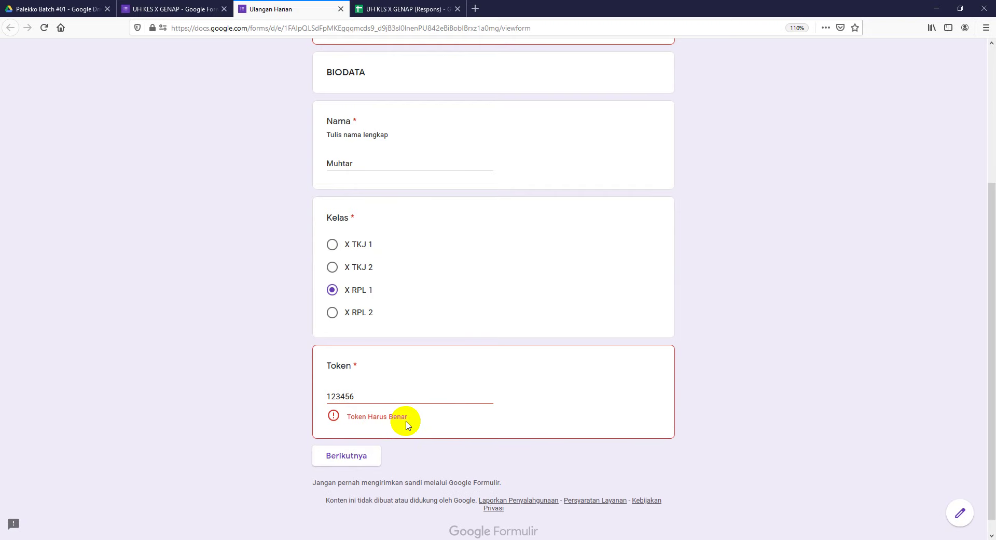
{"action": "left_click_drag", "start_coordinate": [359, 397], "coordinate": [319, 397]}
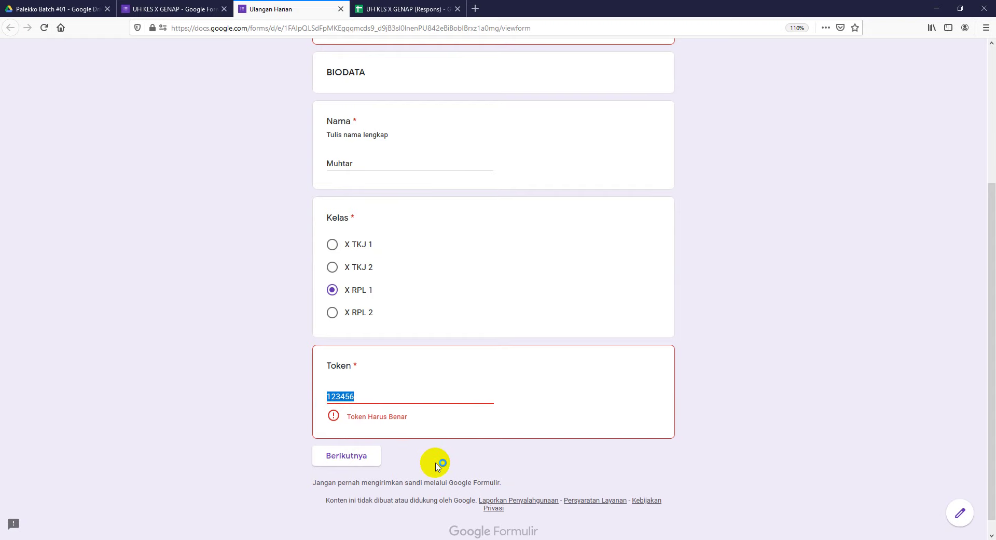
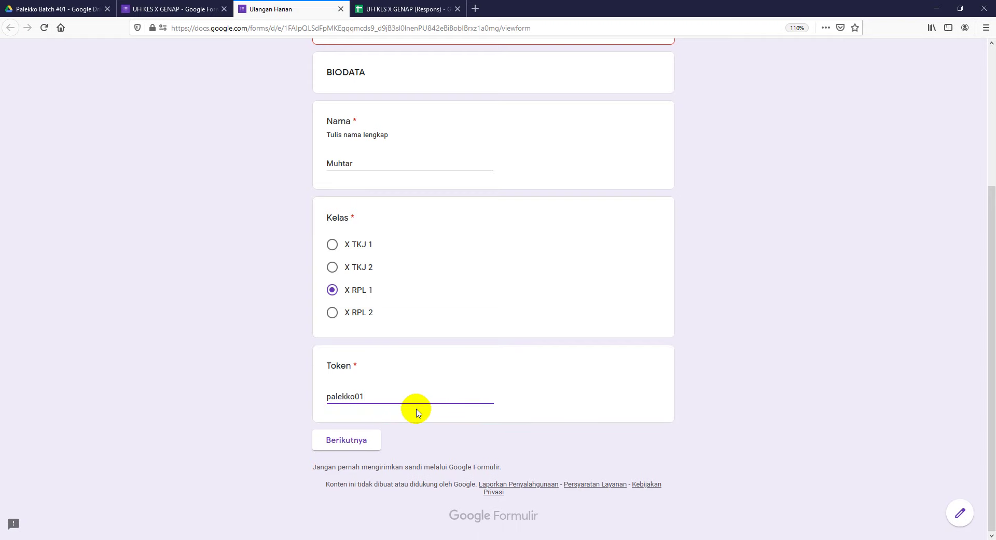
{"action": "left_click", "coordinate": [363, 449]}
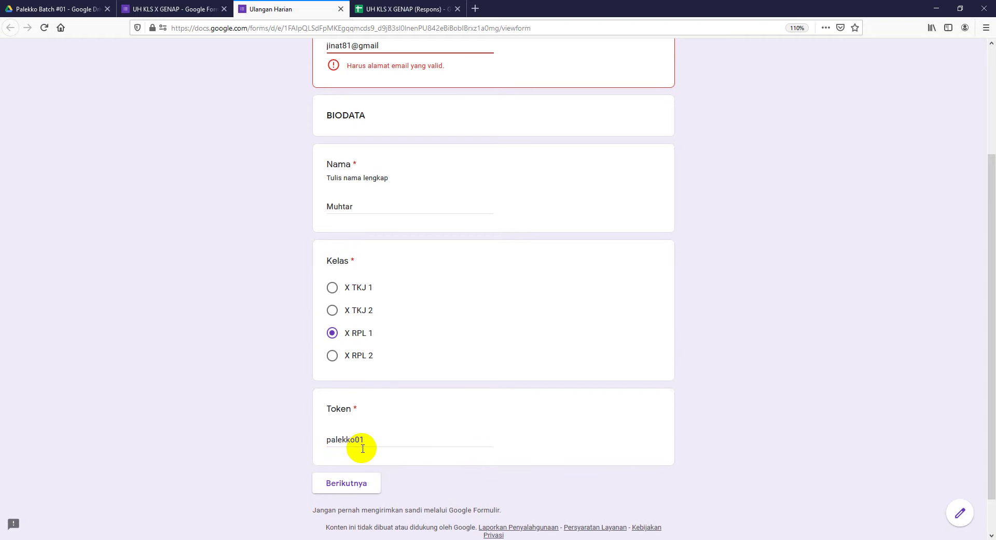
Step: Complete the email address with '.com' and continue to the multiple-choice section
{"action": "scroll", "coordinate": [425, 143], "scroll_direction": "up", "scroll_amount": 3}
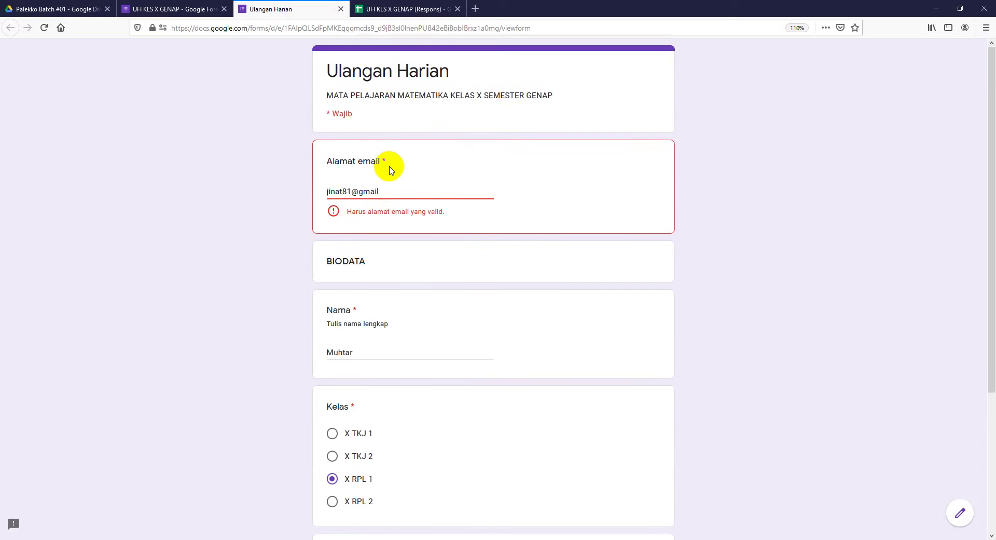
{"action": "left_click", "coordinate": [385, 191]}
{"action": "type", "text": ".c"}
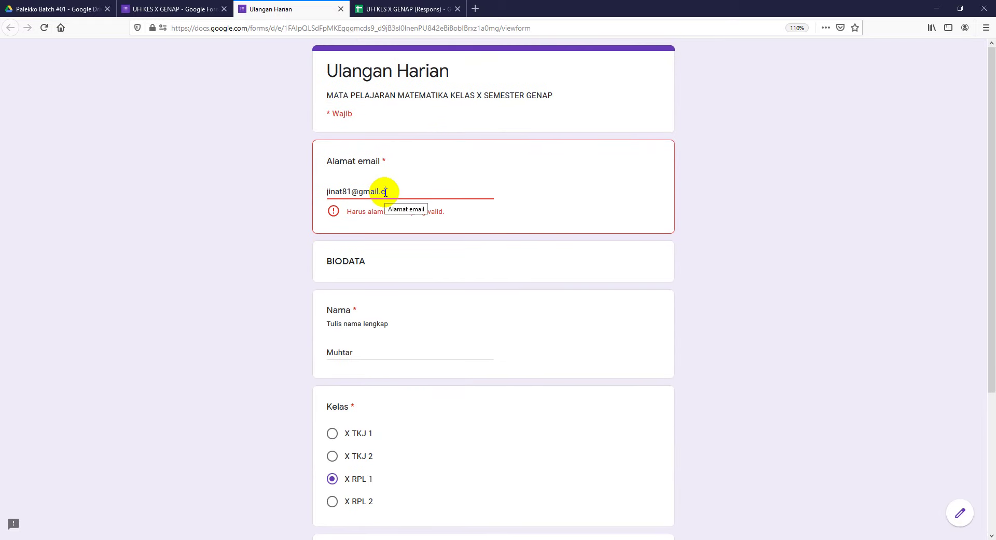
{"action": "type", "text": "om"}
{"action": "scroll", "coordinate": [450, 353], "scroll_direction": "down", "scroll_amount": 3}
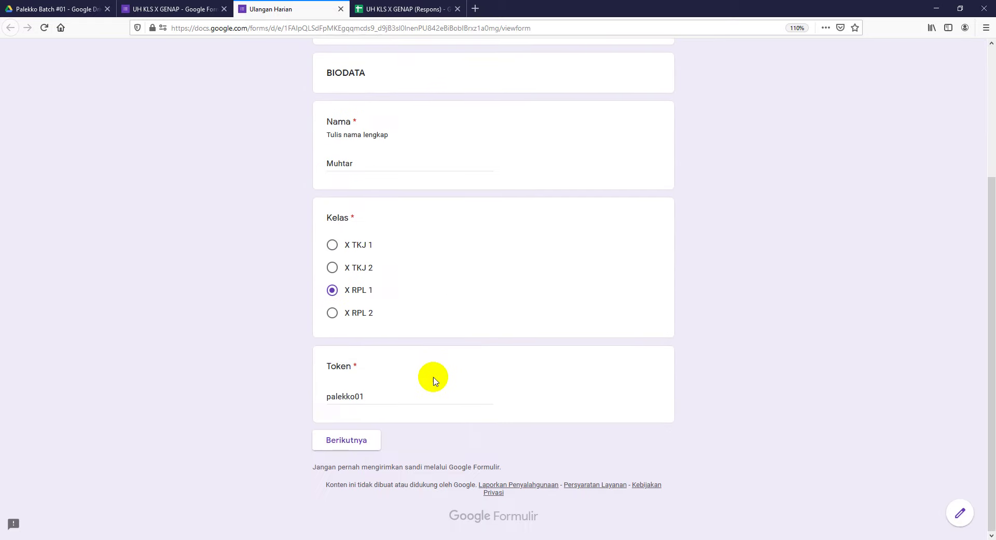
{"action": "left_click", "coordinate": [370, 440]}
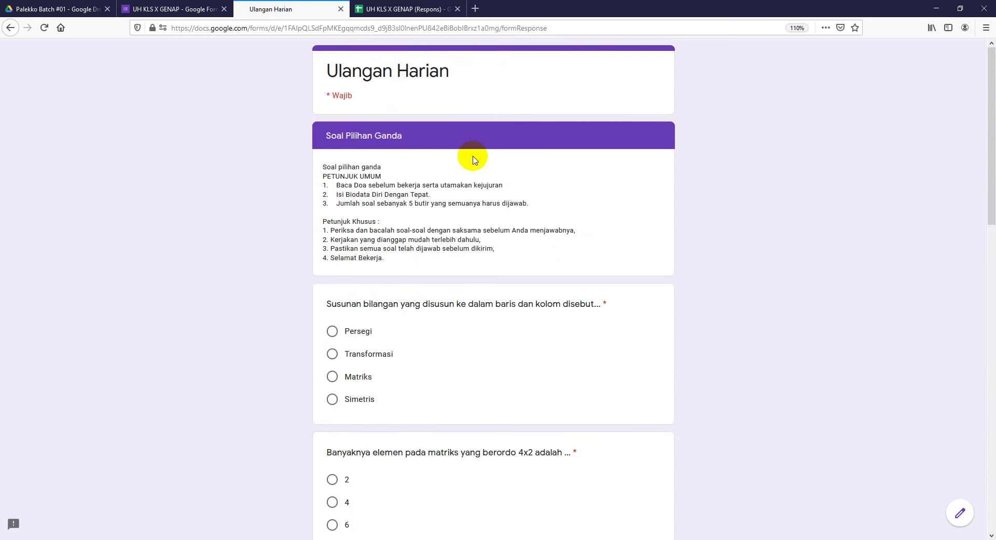
Step: Look over the multiple-choice questions, then return from the slides to the UH KLS X GENAP editor
{"action": "scroll", "coordinate": [377, 198], "scroll_direction": "down", "scroll_amount": 1}
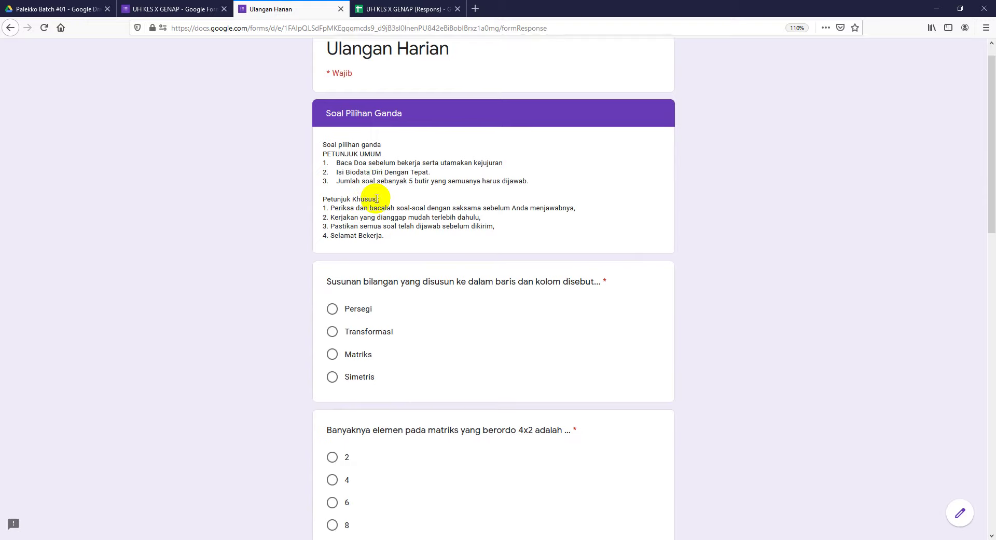
{"action": "scroll", "coordinate": [376, 199], "scroll_direction": "down", "scroll_amount": 10}
{"action": "scroll", "coordinate": [409, 347], "scroll_direction": "down", "scroll_amount": 4}
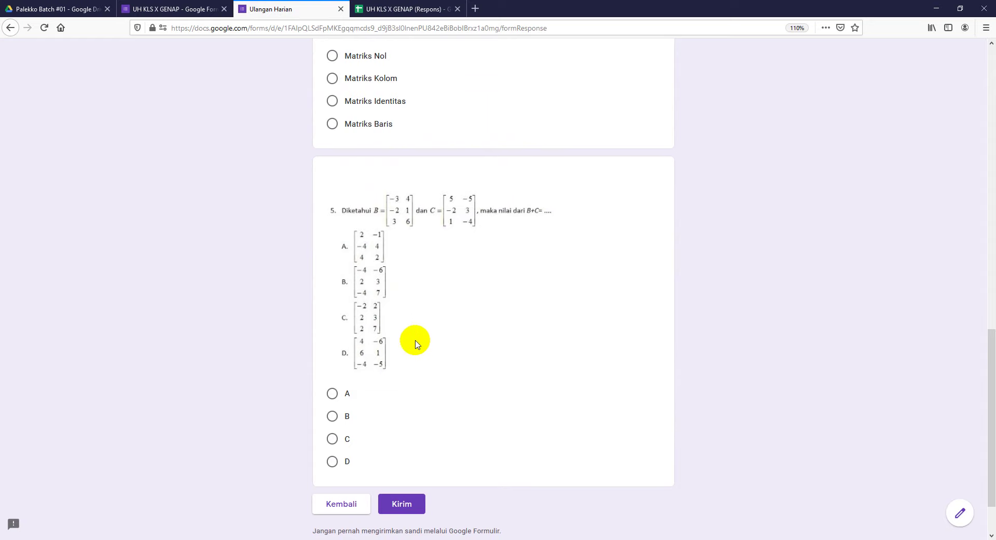
{"action": "scroll", "coordinate": [462, 302], "scroll_direction": "up", "scroll_amount": 20}
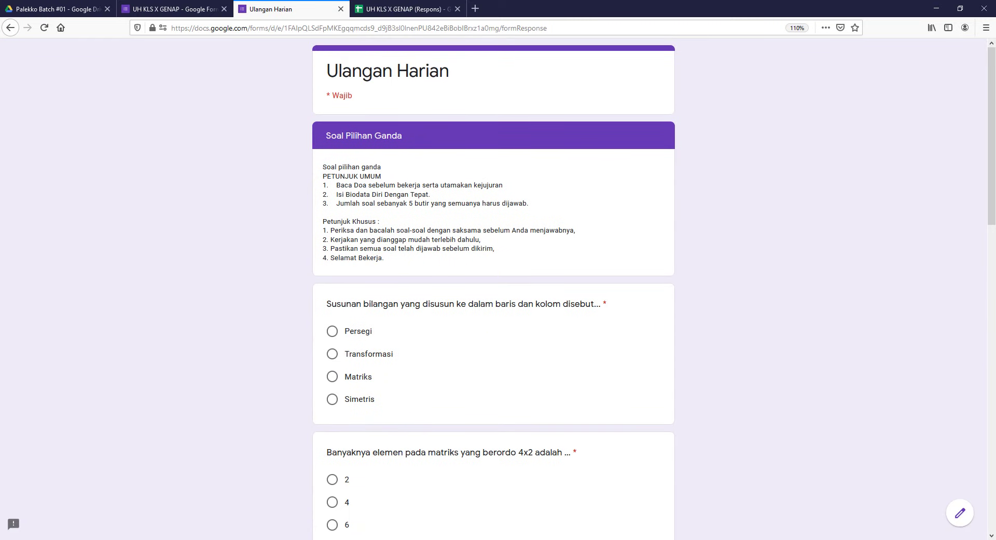
{"action": "key", "text": "alt+Tab"}
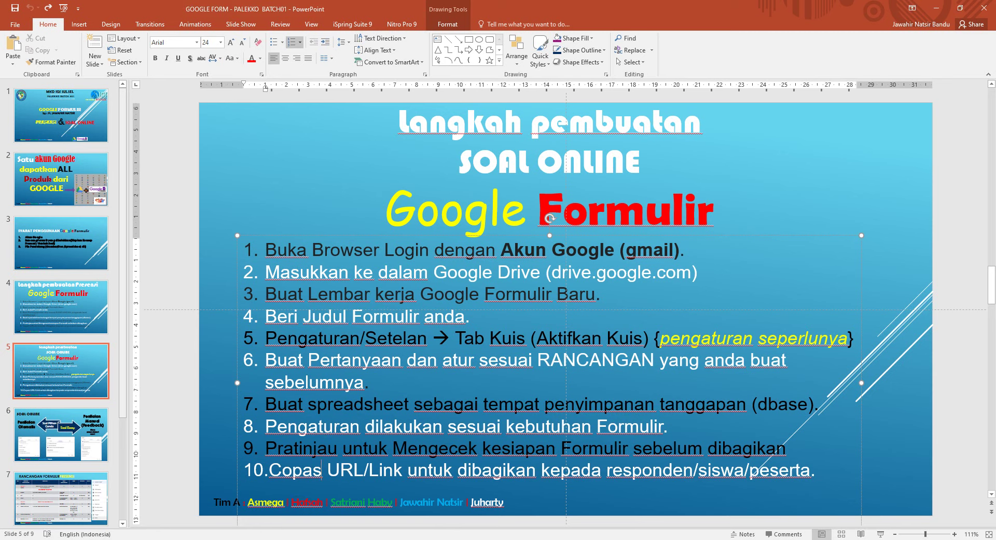
{"action": "left_click", "coordinate": [321, 539]}
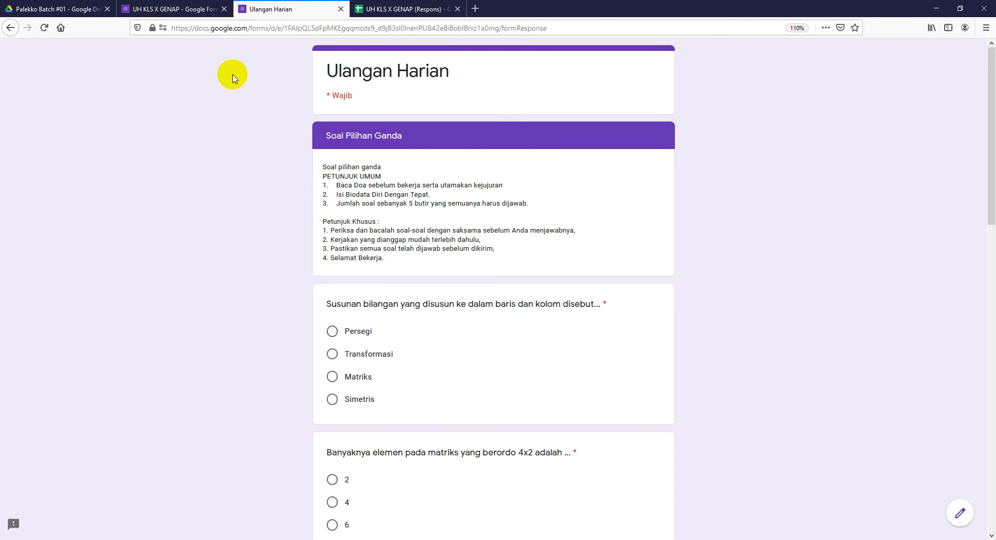
{"action": "left_click", "coordinate": [173, 9]}
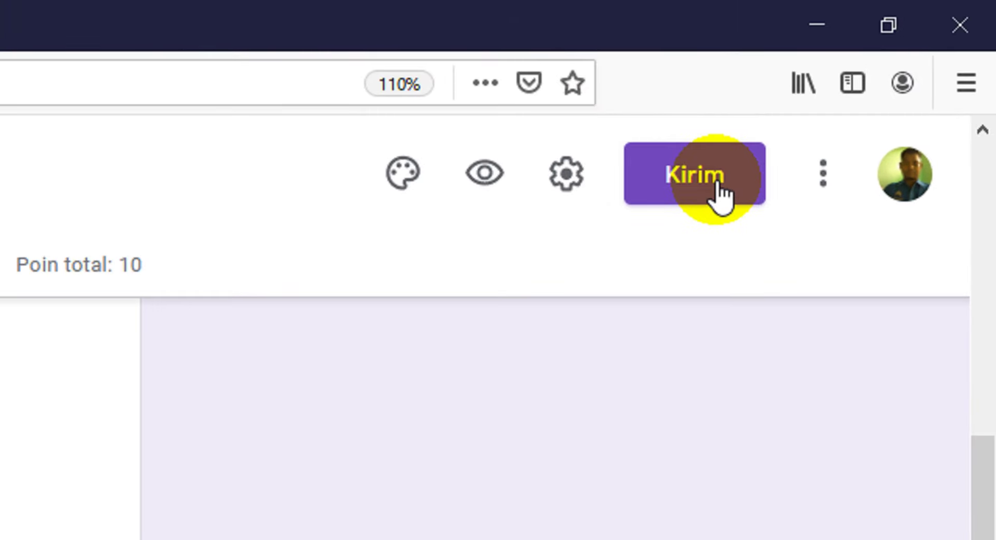
Step: Copy the form's shortened forms.gle link from the Kirim formulir dialog, then close it
{"action": "left_click", "coordinate": [718, 182]}
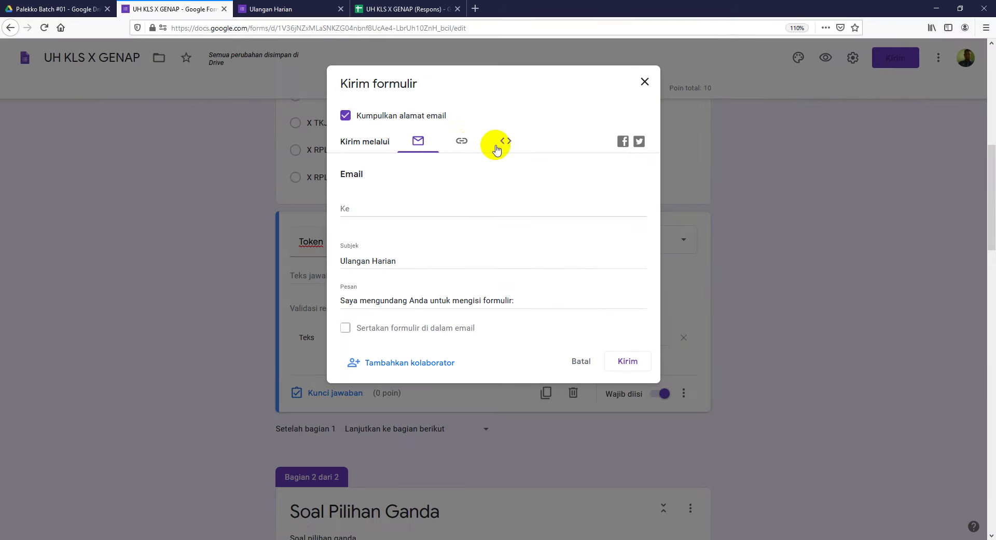
{"action": "left_click", "coordinate": [462, 144]}
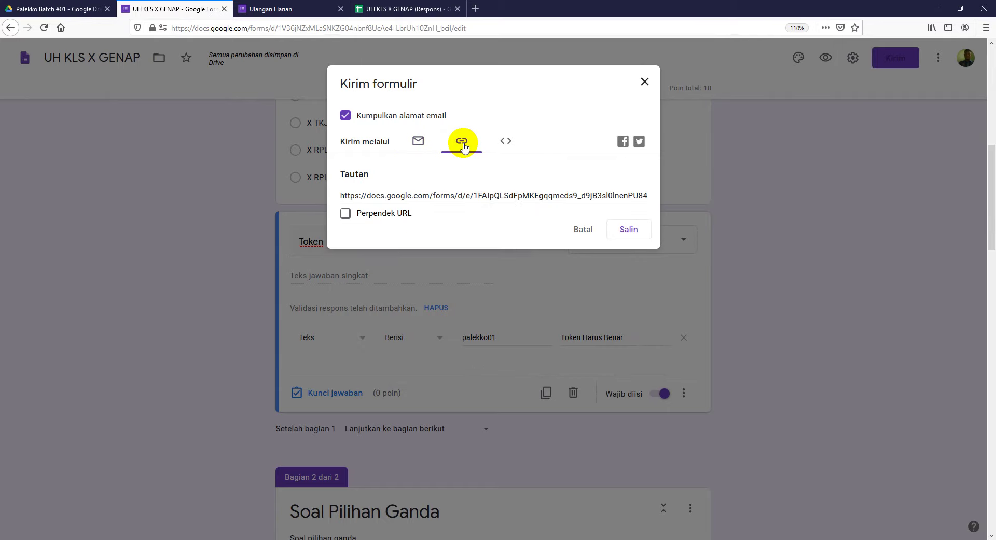
{"action": "left_click", "coordinate": [345, 214]}
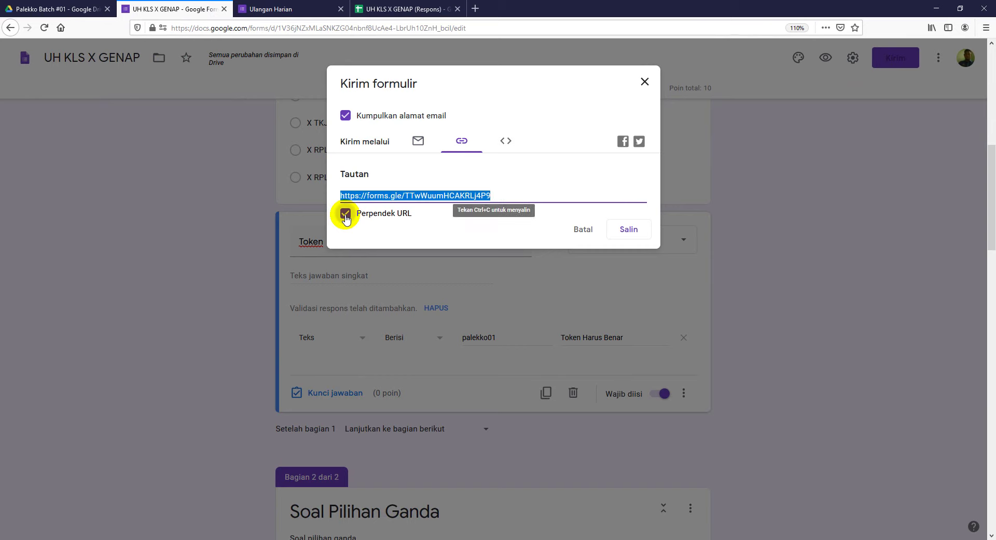
{"action": "left_click", "coordinate": [346, 215]}
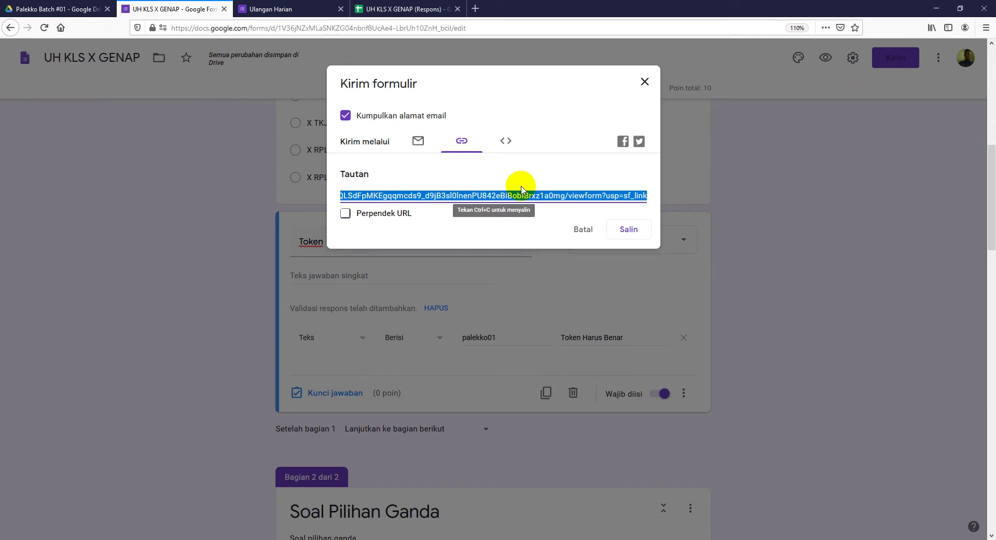
{"action": "left_click", "coordinate": [355, 216]}
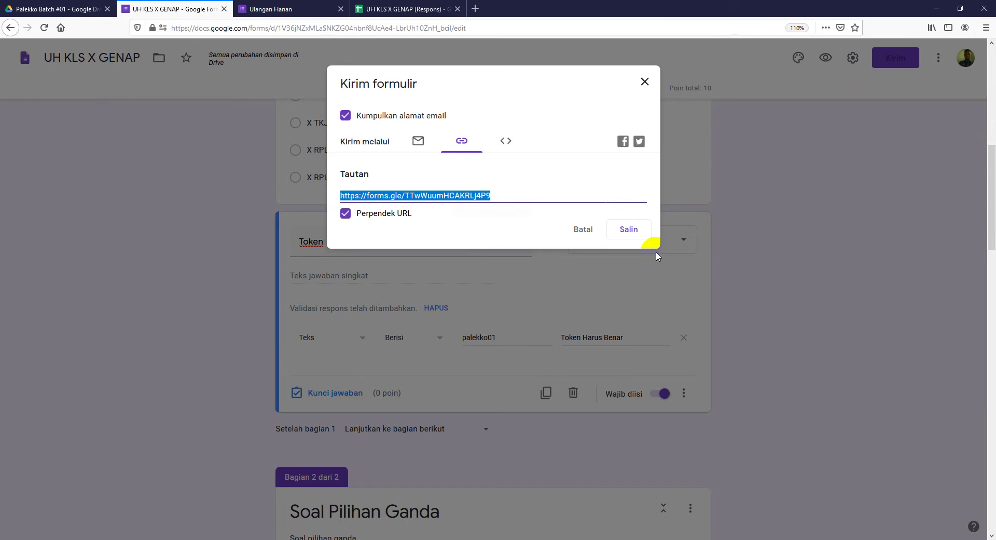
{"action": "left_click", "coordinate": [632, 233]}
{"action": "left_click", "coordinate": [644, 81]}
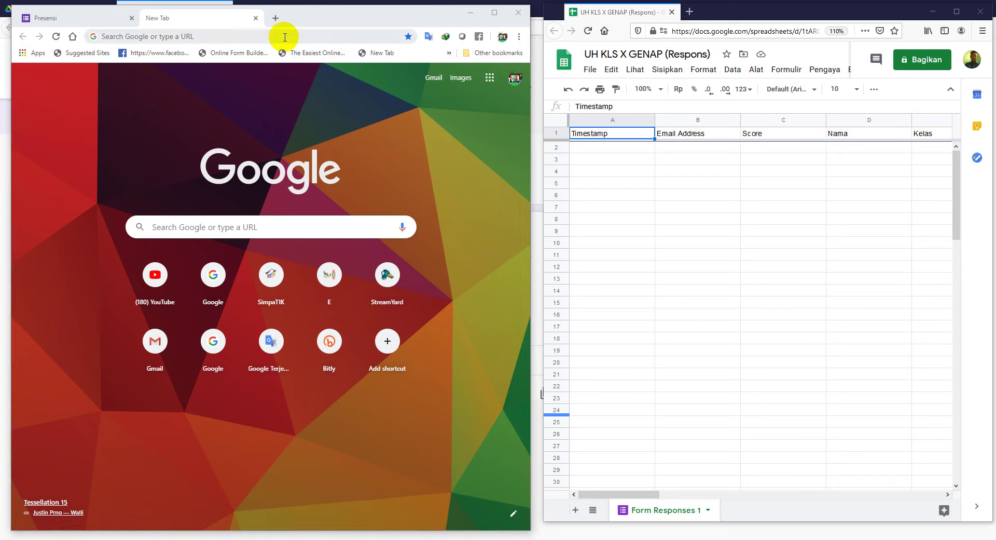
Step: Paste the copied form link into Chrome's address bar and open the quiz
{"action": "left_click", "coordinate": [285, 37]}
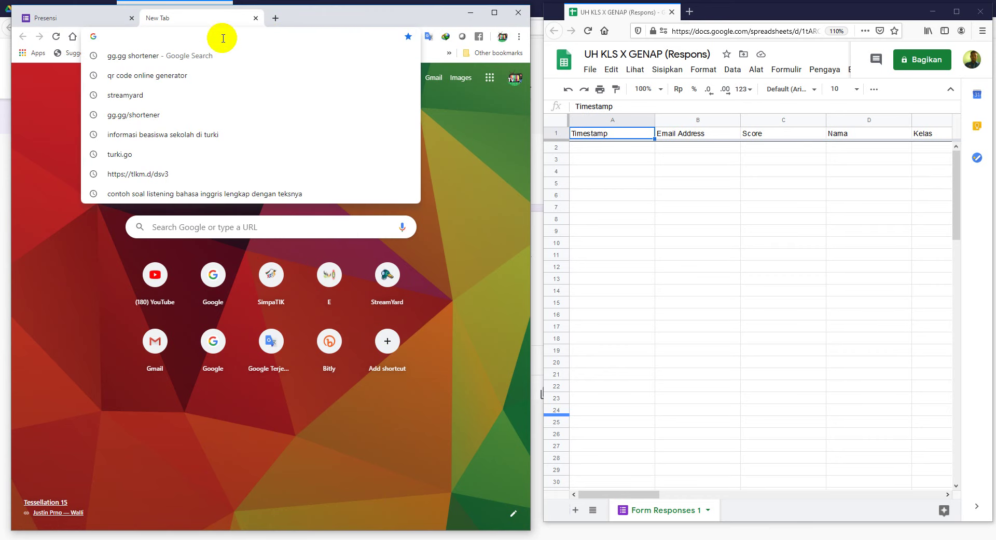
{"action": "right_click", "coordinate": [132, 37]}
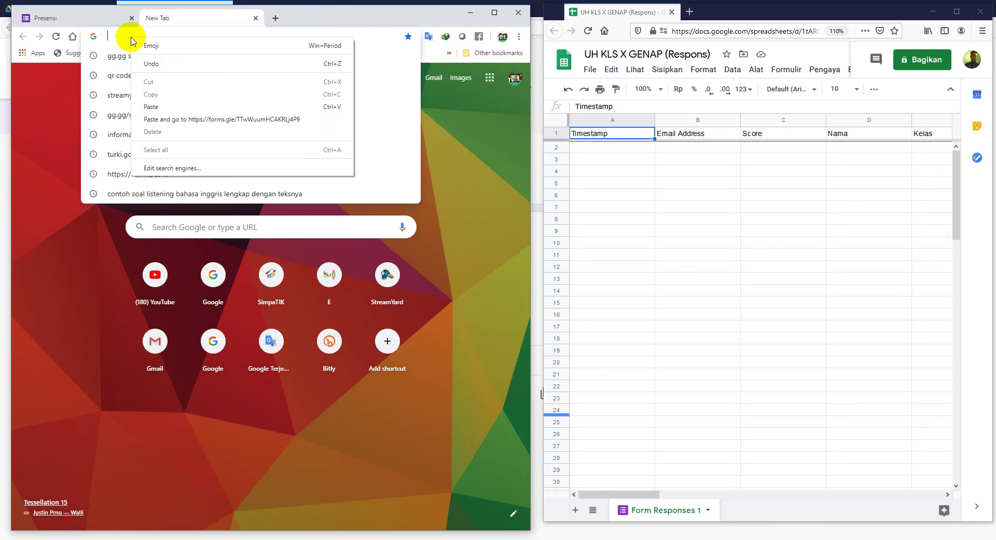
{"action": "left_click", "coordinate": [171, 108]}
{"action": "left_click", "coordinate": [246, 54]}
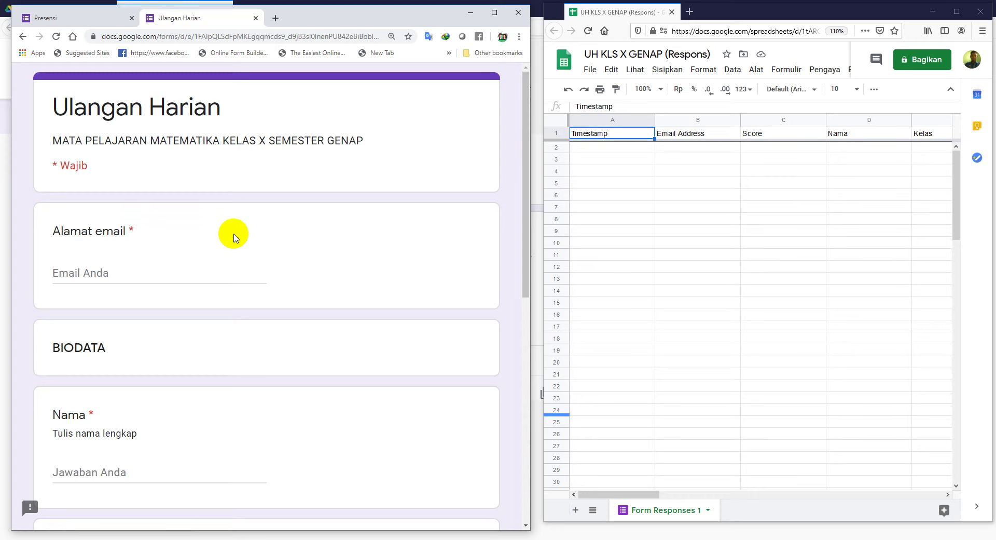
{"action": "scroll", "coordinate": [233, 236], "scroll_direction": "down", "scroll_amount": 4}
{"action": "scroll", "coordinate": [234, 238], "scroll_direction": "down", "scroll_amount": 6}
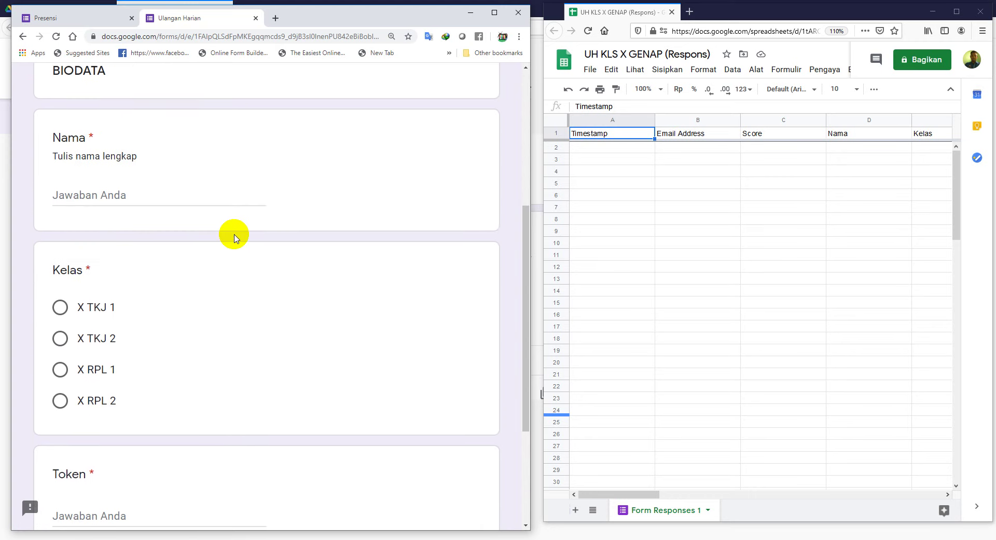
{"action": "scroll", "coordinate": [234, 238], "scroll_direction": "up", "scroll_amount": 7}
{"action": "scroll", "coordinate": [234, 237], "scroll_direction": "up", "scroll_amount": 3}
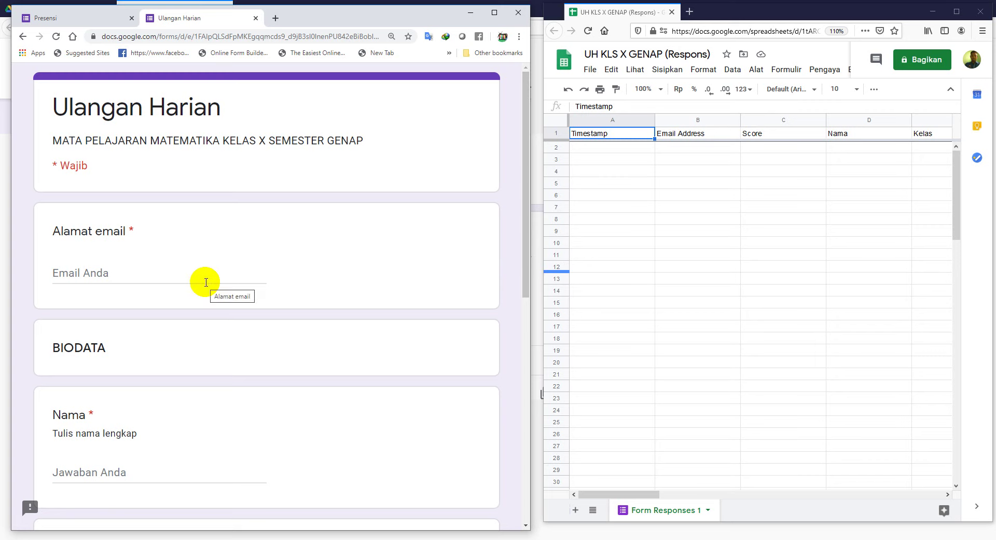
Step: Fill in the saved email and the respondent's name, and choose class X TKJ 2
{"action": "left_click", "coordinate": [204, 283]}
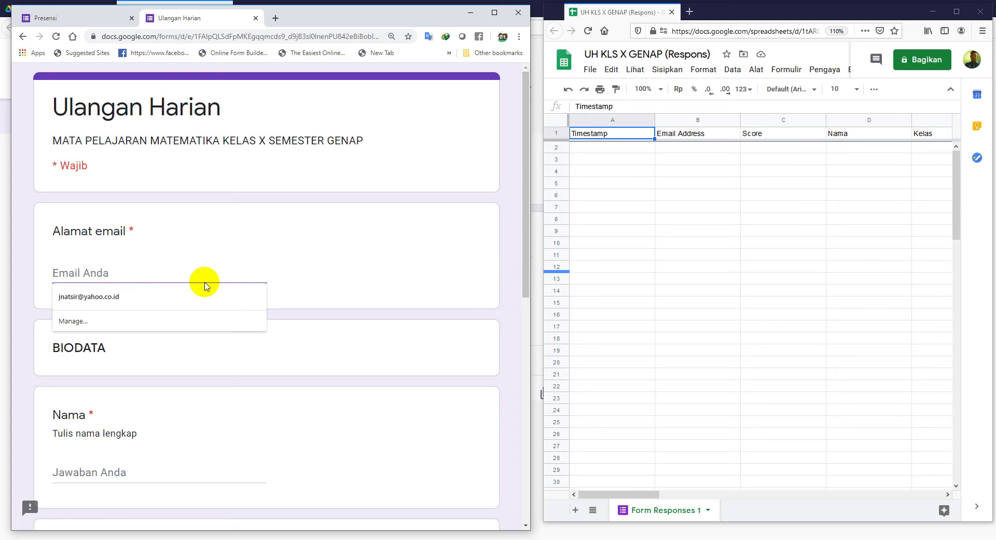
{"action": "left_click", "coordinate": [175, 294]}
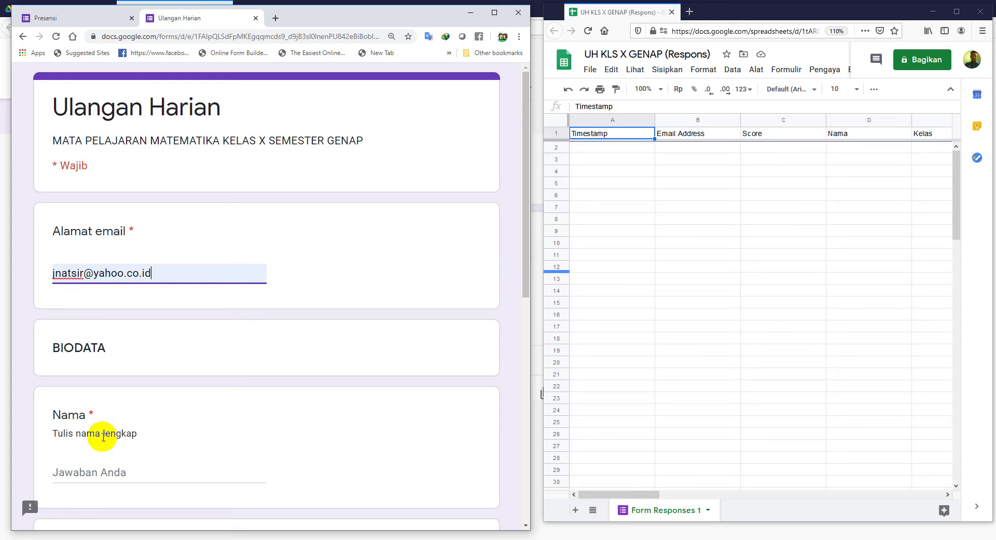
{"action": "left_click", "coordinate": [103, 437]}
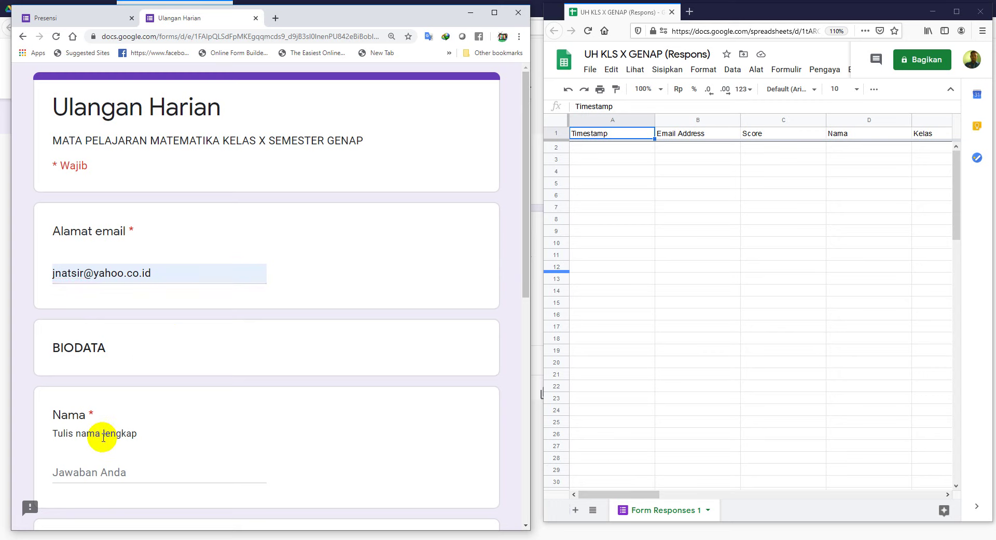
{"action": "left_click", "coordinate": [89, 471]}
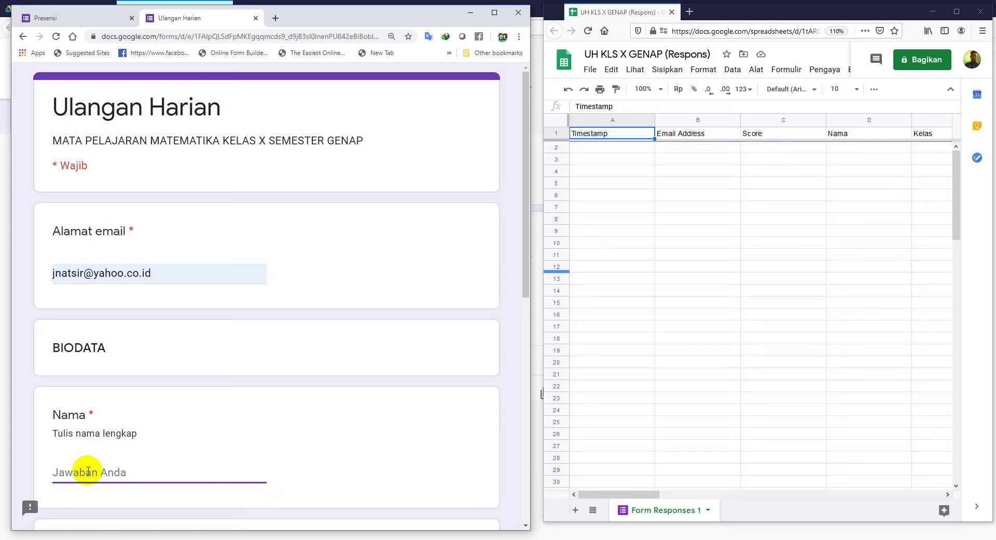
{"action": "type", "text": "ST Fatimah"}
{"action": "scroll", "coordinate": [148, 455], "scroll_direction": "down", "scroll_amount": 4}
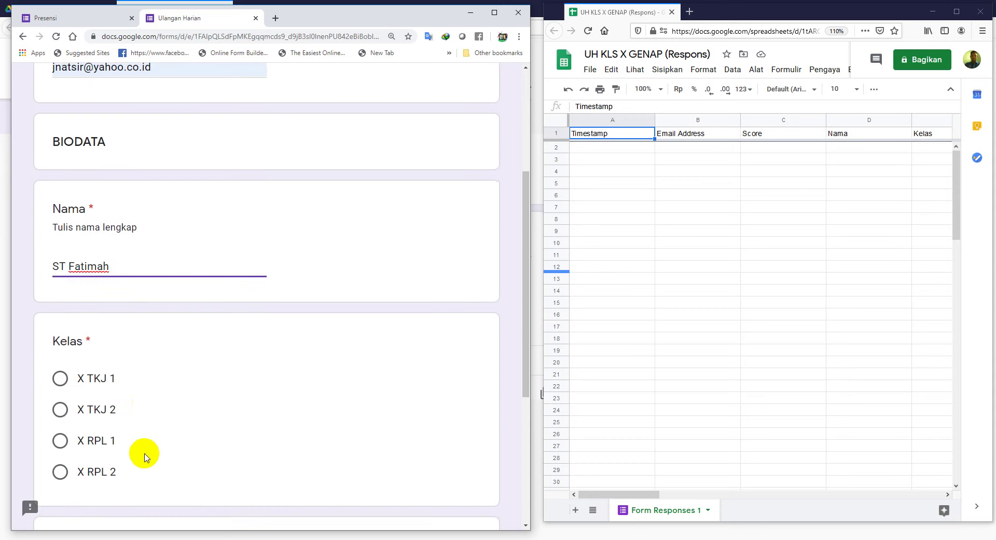
{"action": "left_click", "coordinate": [60, 408]}
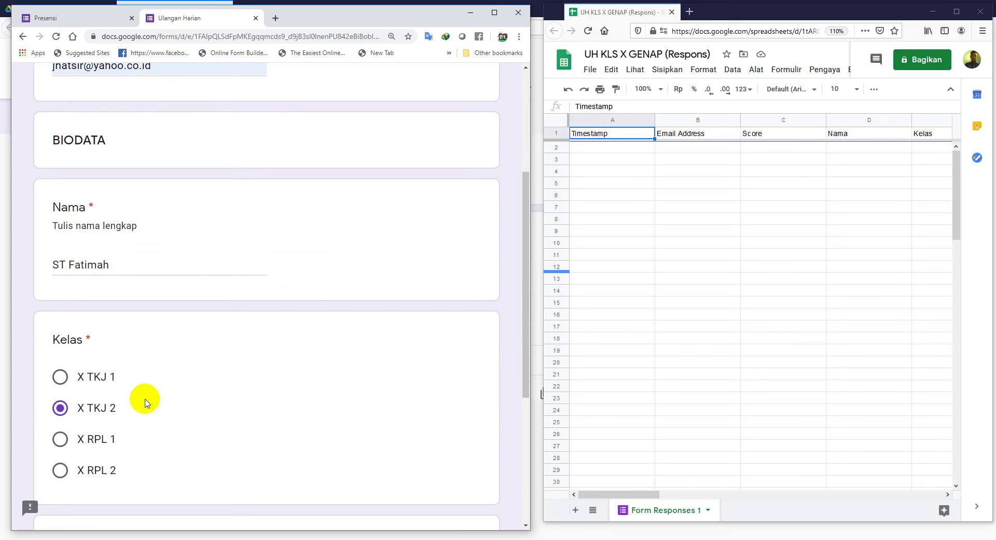
{"action": "scroll", "coordinate": [189, 435], "scroll_direction": "down", "scroll_amount": 1}
{"action": "scroll", "coordinate": [189, 435], "scroll_direction": "down", "scroll_amount": 2}
{"action": "left_click", "coordinate": [98, 431]}
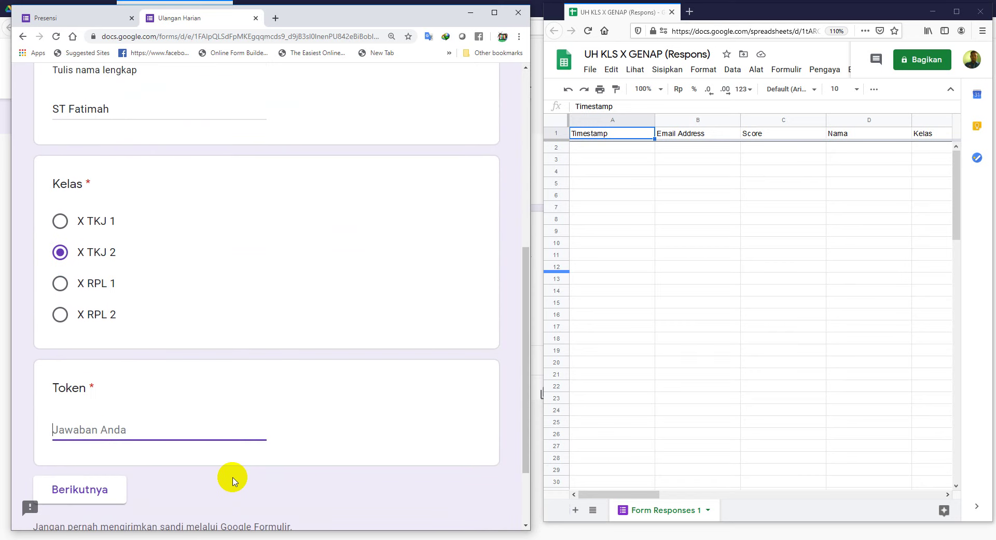
Step: Finish the Token answer and fix its mistyped letter after the error appears
{"action": "type", "text": "polekko01"}
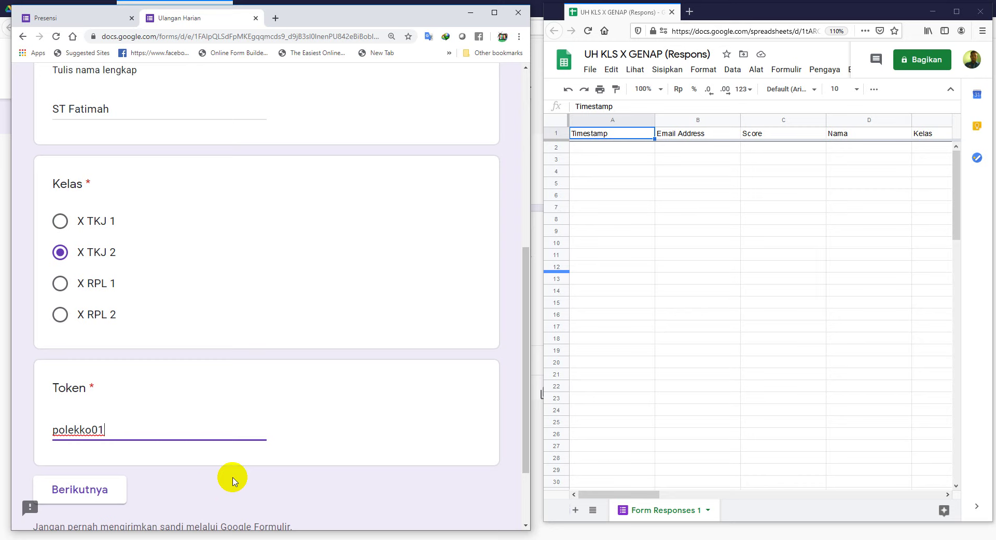
{"action": "left_click", "coordinate": [94, 490]}
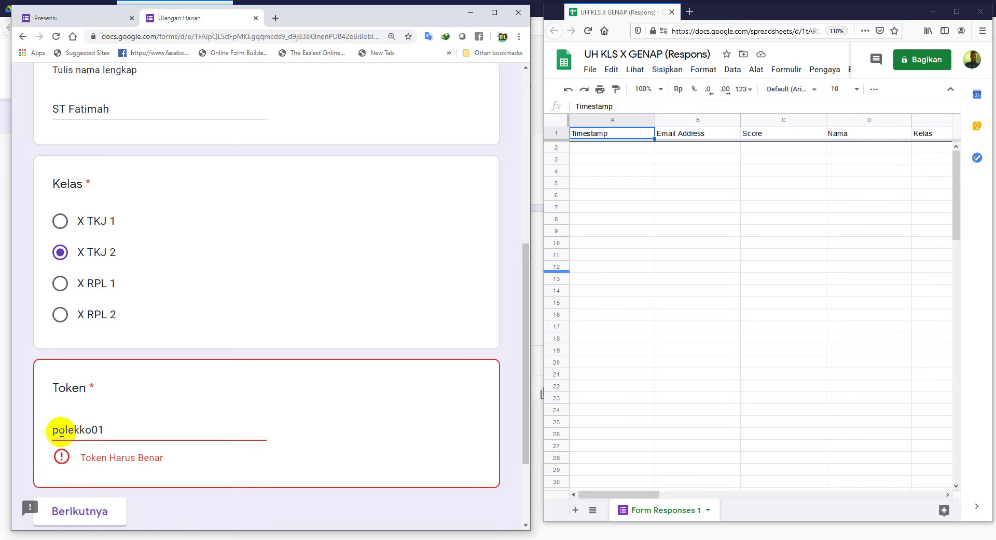
{"action": "left_click", "coordinate": [62, 431]}
{"action": "key", "text": "BackSpace"}
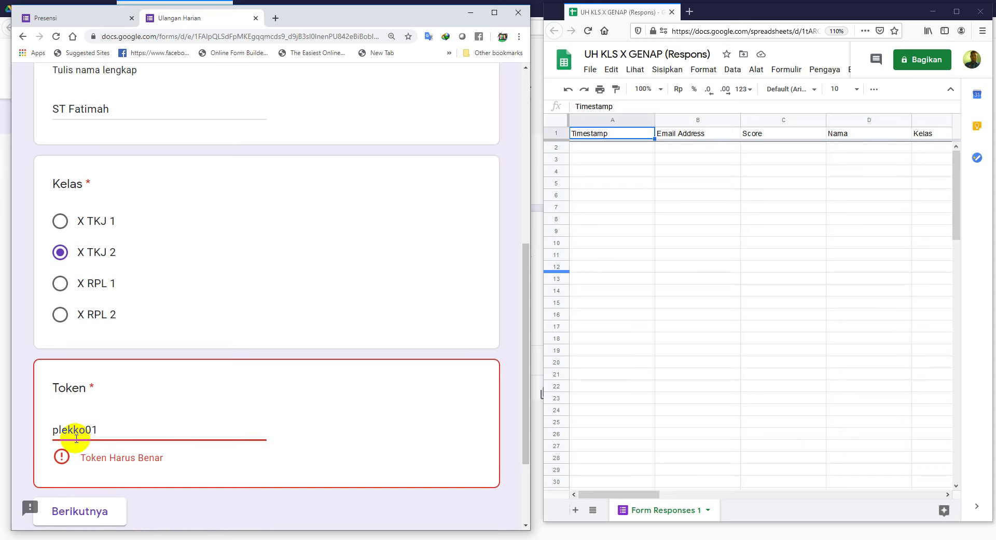
{"action": "type", "text": "a"}
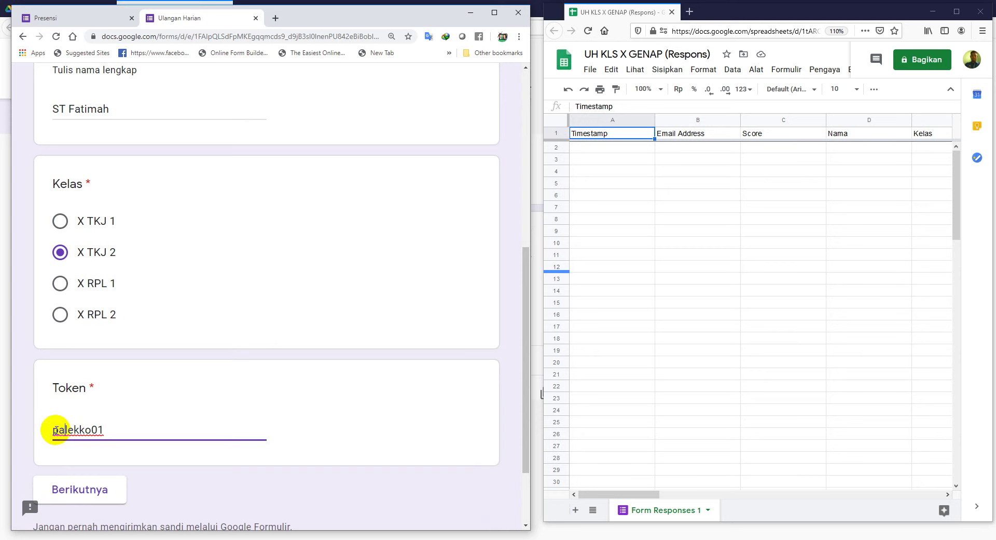
{"action": "left_click_drag", "start_coordinate": [53, 430], "coordinate": [63, 430]}
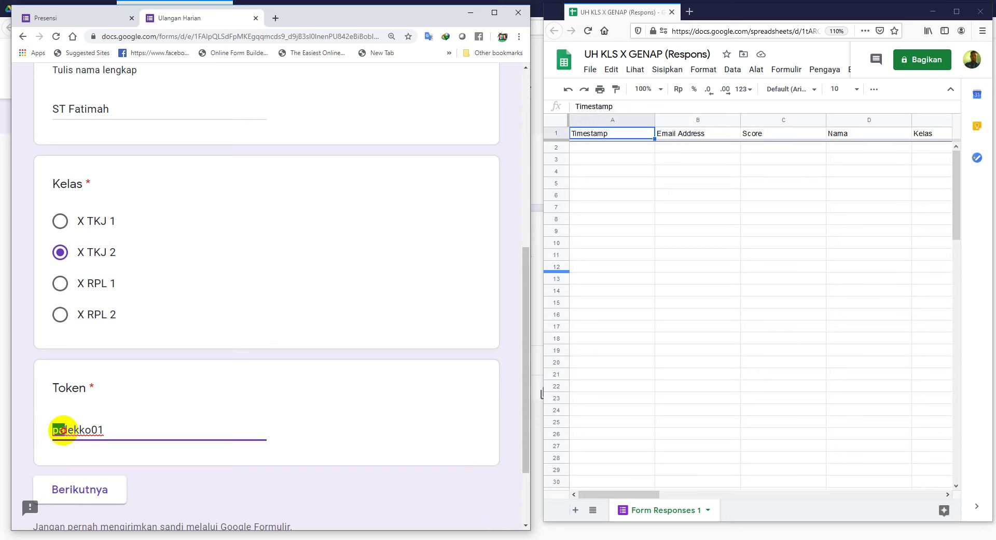
{"action": "left_click", "coordinate": [64, 430]}
{"action": "key", "text": "BackSpace"}
{"action": "type", "text": "P"}
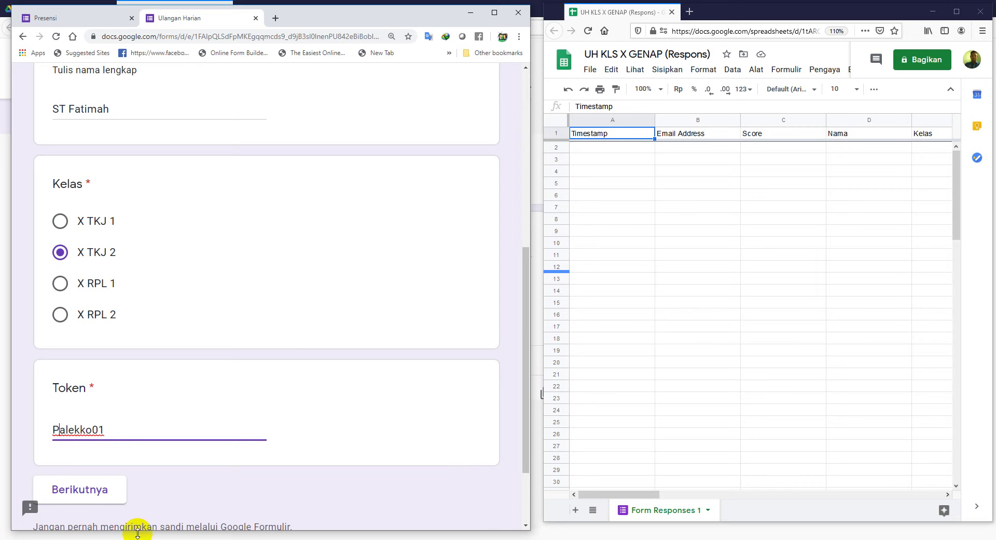
{"action": "left_click", "coordinate": [78, 490]}
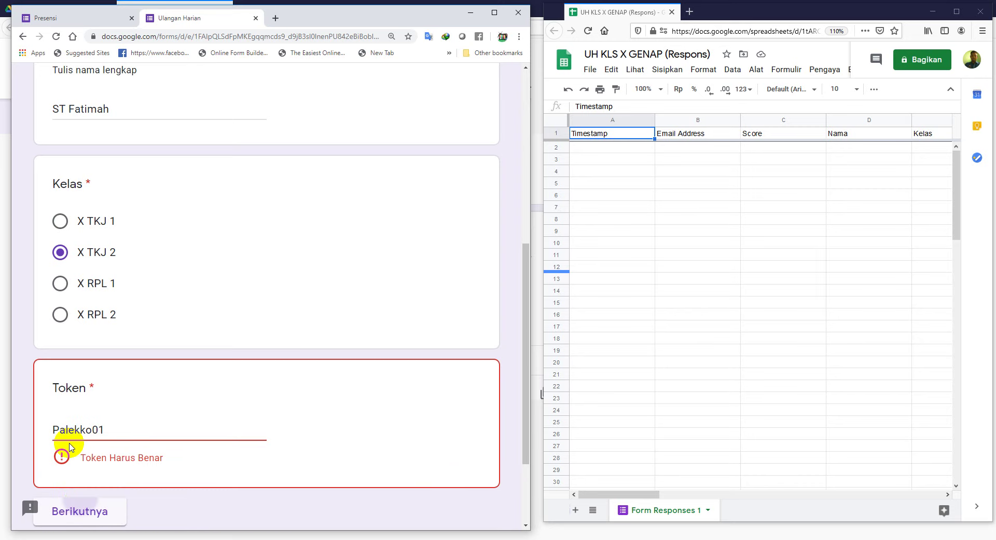
{"action": "key", "text": "BackSpace"}
{"action": "type", "text": "p"}
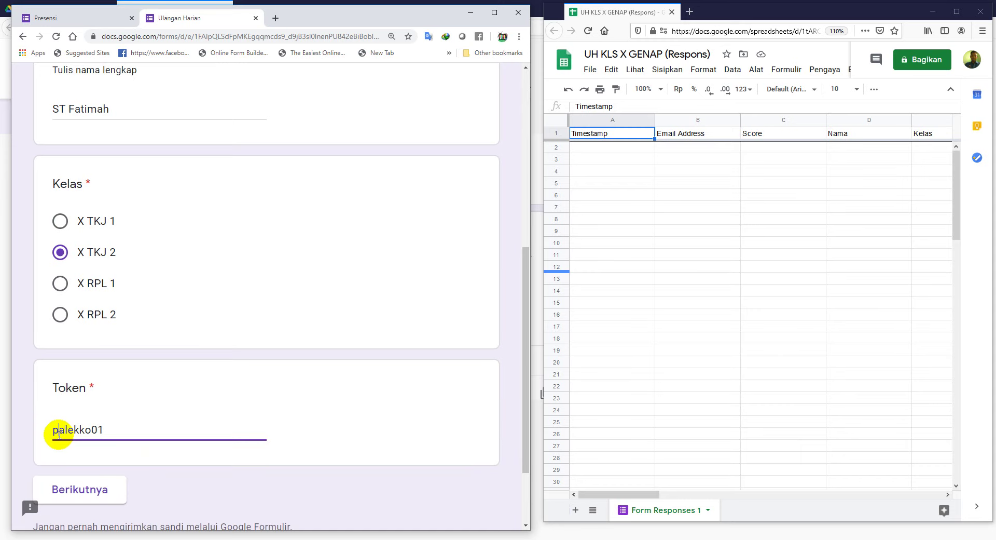
{"action": "left_click", "coordinate": [79, 498]}
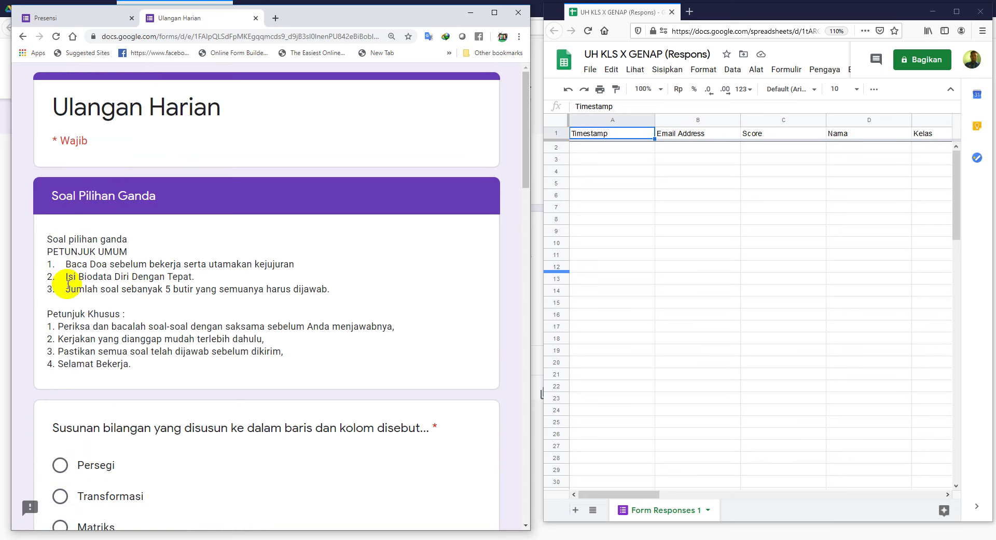
Step: Answer the first three questions with Matriks, 6 and transpose matriks
{"action": "scroll", "coordinate": [101, 283], "scroll_direction": "down", "scroll_amount": 2}
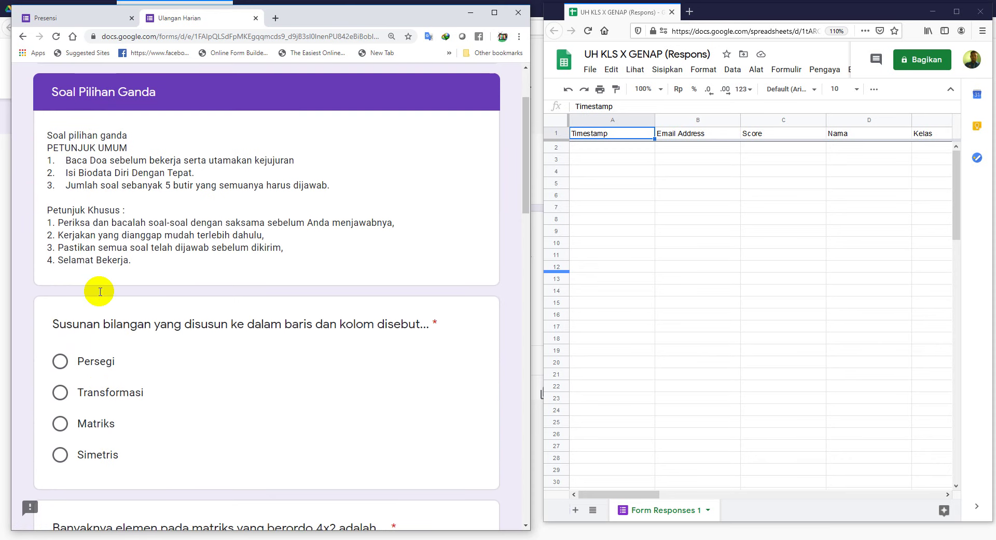
{"action": "scroll", "coordinate": [98, 293], "scroll_direction": "down", "scroll_amount": 1}
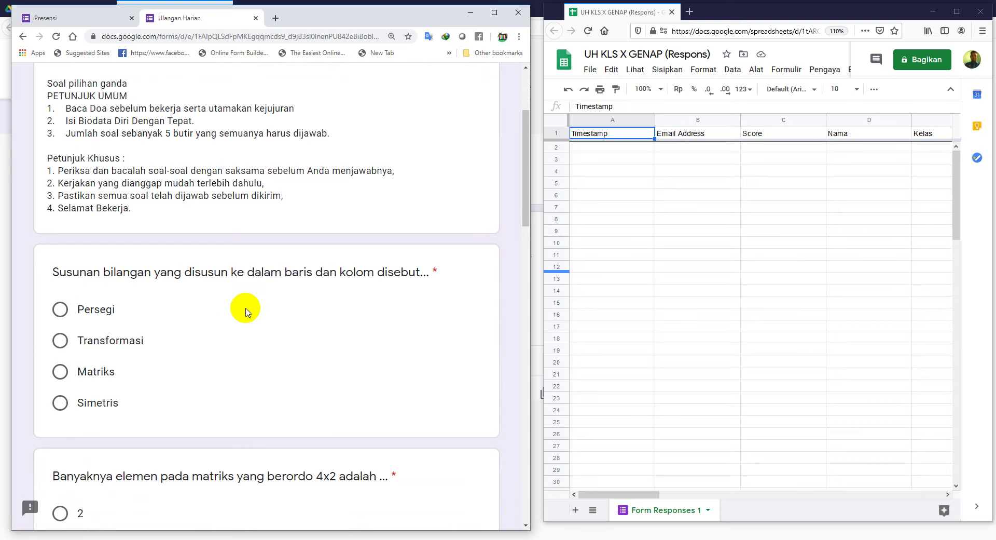
{"action": "scroll", "coordinate": [246, 311], "scroll_direction": "down", "scroll_amount": 2}
{"action": "left_click", "coordinate": [60, 267]}
{"action": "scroll", "coordinate": [130, 327], "scroll_direction": "down", "scroll_amount": 2}
{"action": "left_click", "coordinate": [62, 368]}
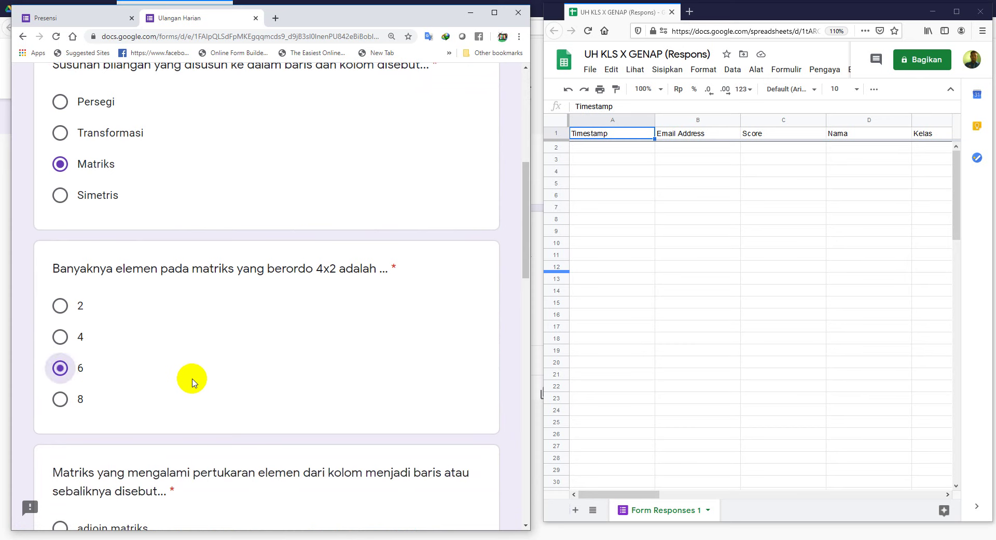
{"action": "scroll", "coordinate": [171, 379], "scroll_direction": "down", "scroll_amount": 2}
{"action": "scroll", "coordinate": [91, 423], "scroll_direction": "down", "scroll_amount": 2}
{"action": "left_click", "coordinate": [60, 380]}
Step: Answer Matriks Identitas and C for the last two questions, then submit the quiz
{"action": "scroll", "coordinate": [256, 433], "scroll_direction": "down", "scroll_amount": 4}
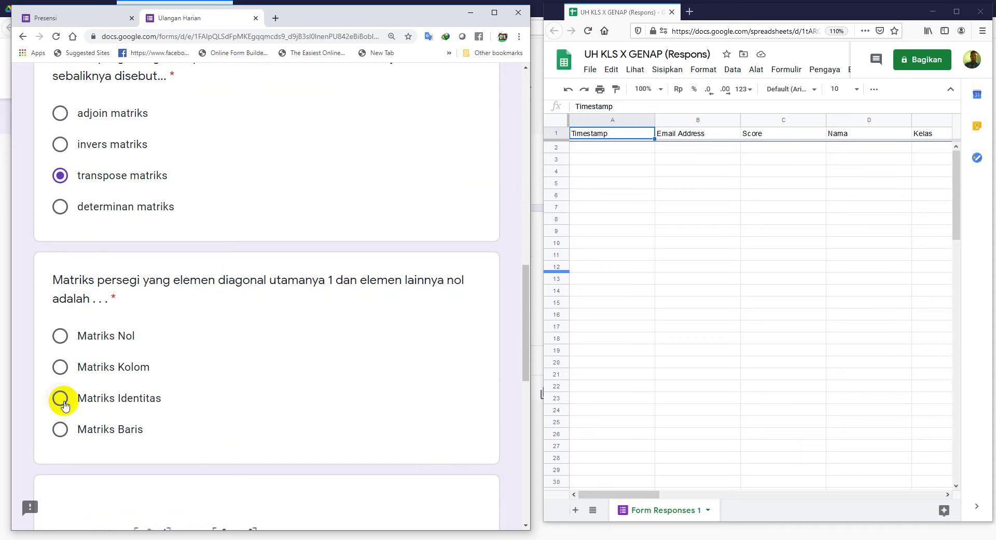
{"action": "left_click", "coordinate": [60, 398]}
{"action": "scroll", "coordinate": [308, 391], "scroll_direction": "down", "scroll_amount": 6}
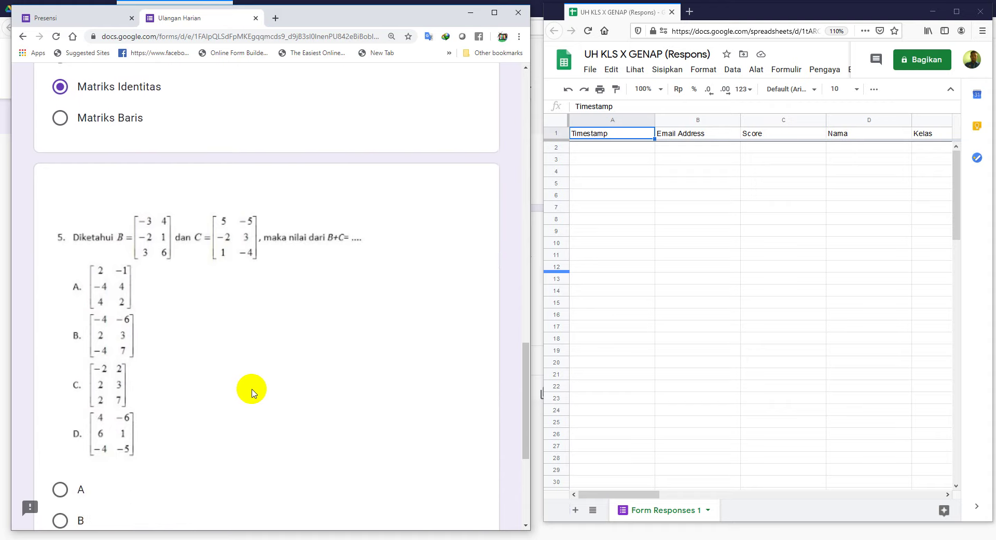
{"action": "scroll", "coordinate": [130, 395], "scroll_direction": "down", "scroll_amount": 1}
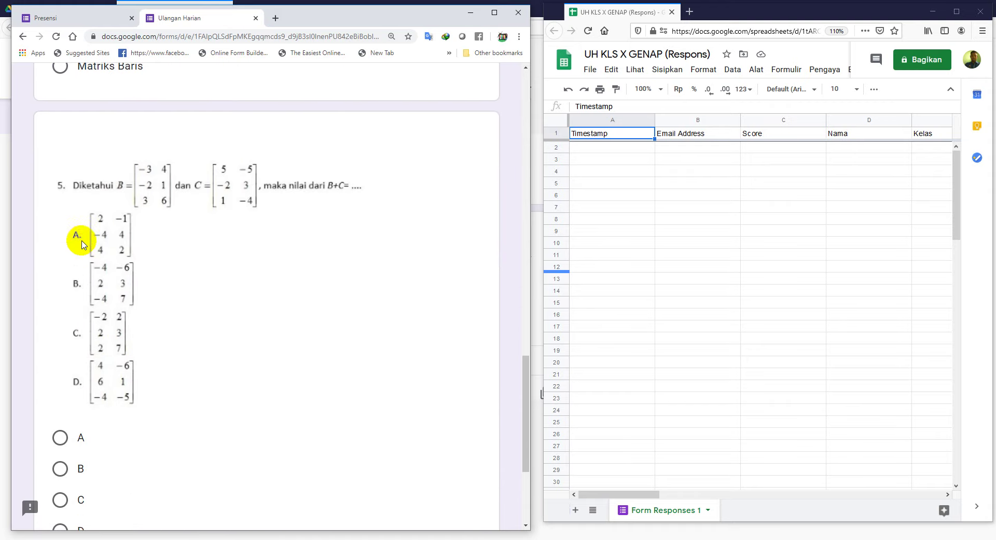
{"action": "scroll", "coordinate": [84, 433], "scroll_direction": "down", "scroll_amount": 2}
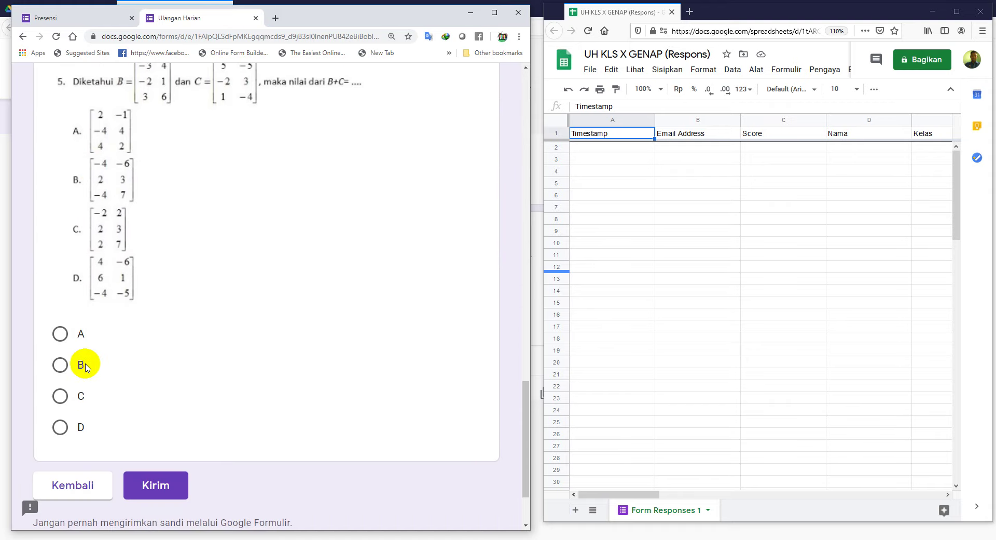
{"action": "left_click", "coordinate": [61, 335]}
{"action": "left_click", "coordinate": [59, 395]}
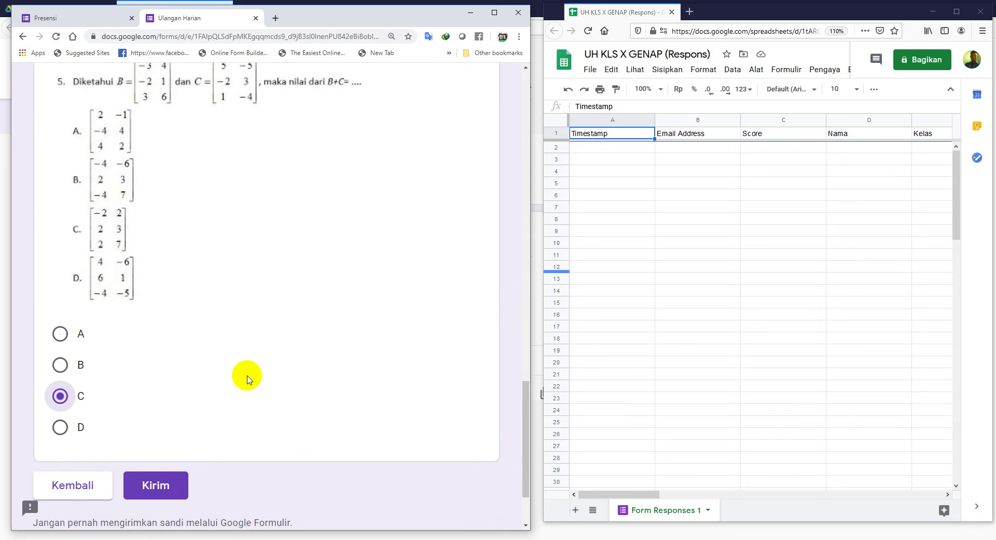
{"action": "scroll", "coordinate": [243, 400], "scroll_direction": "down", "scroll_amount": 1}
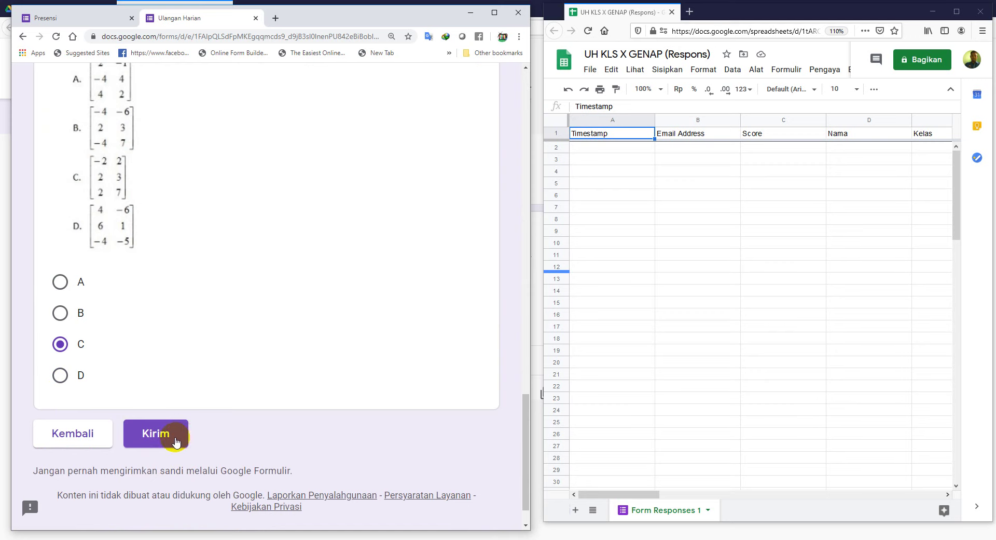
{"action": "left_click", "coordinate": [165, 435]}
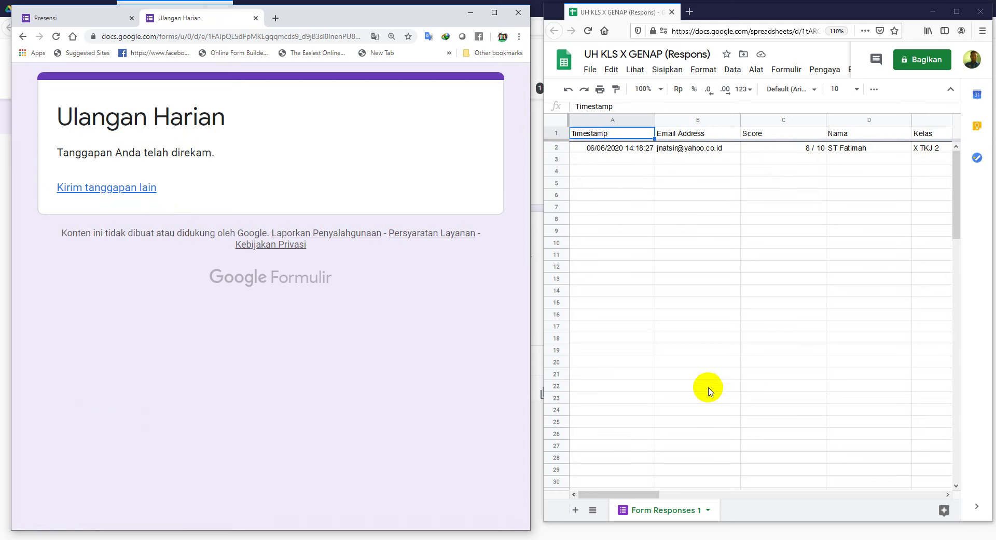
Step: Scroll right along row 2 to check the Matriks Identitas and C answers and question headers
{"action": "left_click", "coordinate": [664, 494]}
{"action": "left_click_drag", "start_coordinate": [665, 494], "coordinate": [835, 501]}
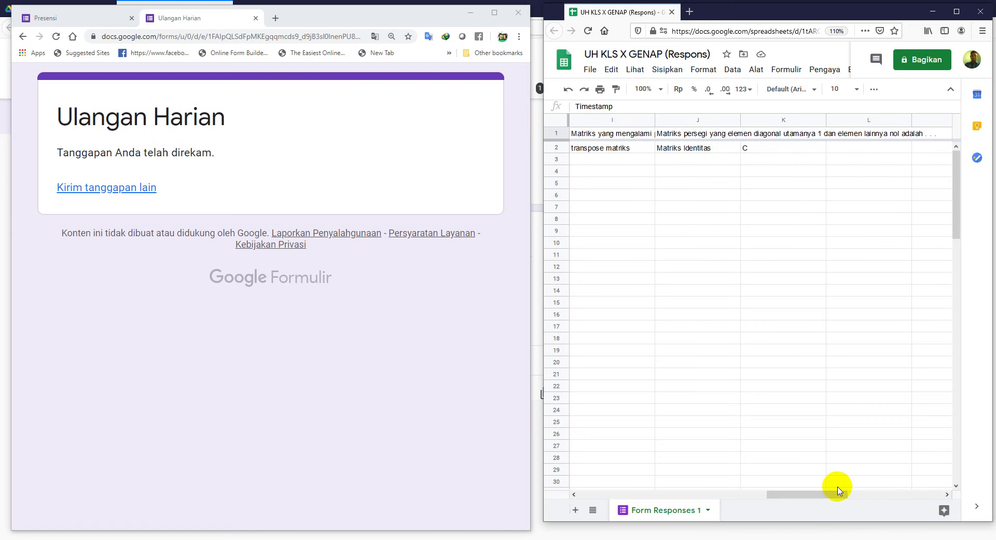
{"action": "left_click", "coordinate": [691, 149]}
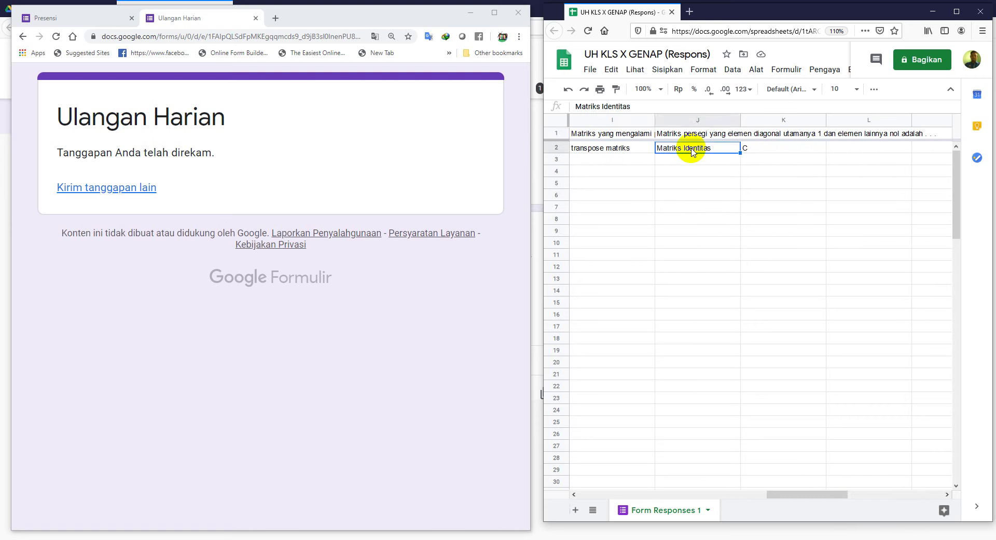
{"action": "left_click", "coordinate": [770, 152]}
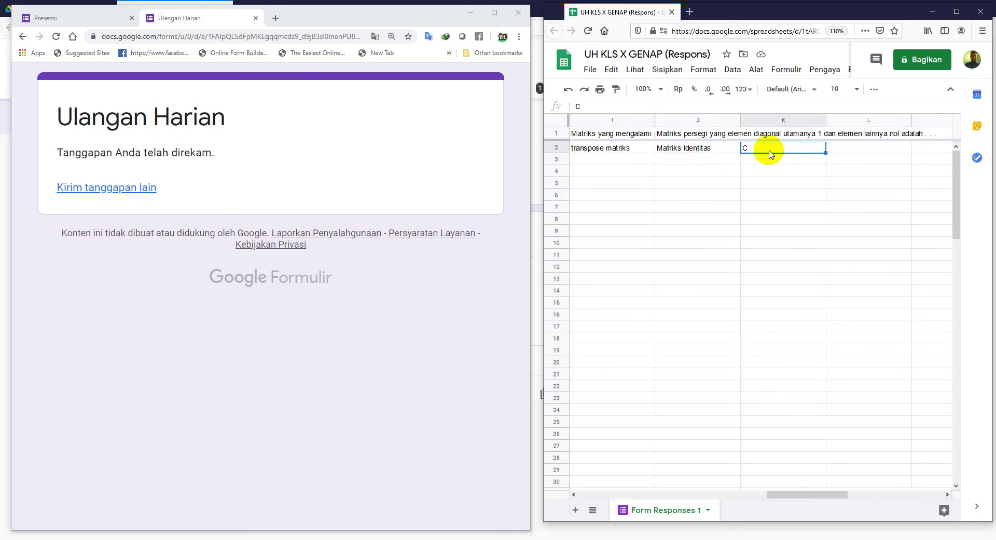
{"action": "left_click", "coordinate": [701, 136]}
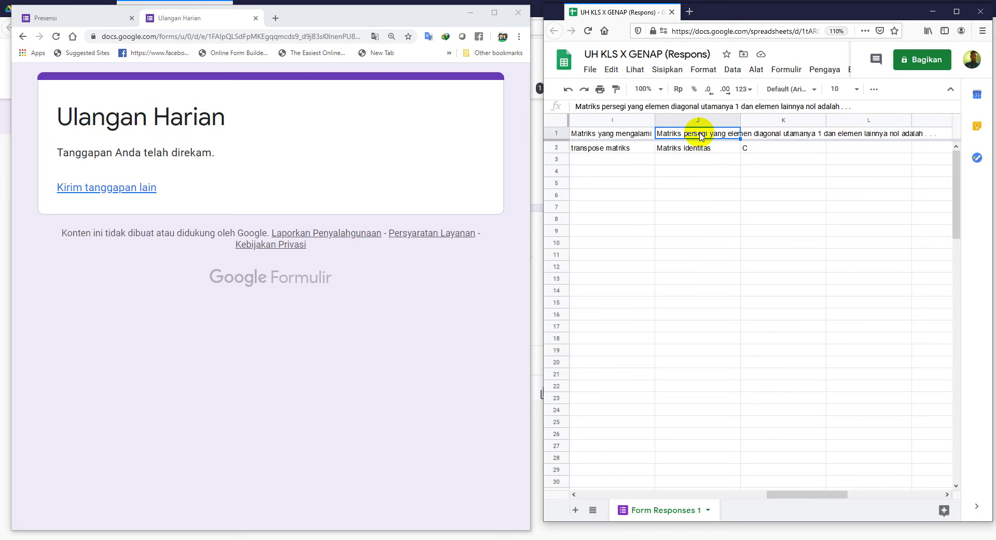
{"action": "left_click", "coordinate": [773, 136]}
{"action": "left_click", "coordinate": [717, 136]}
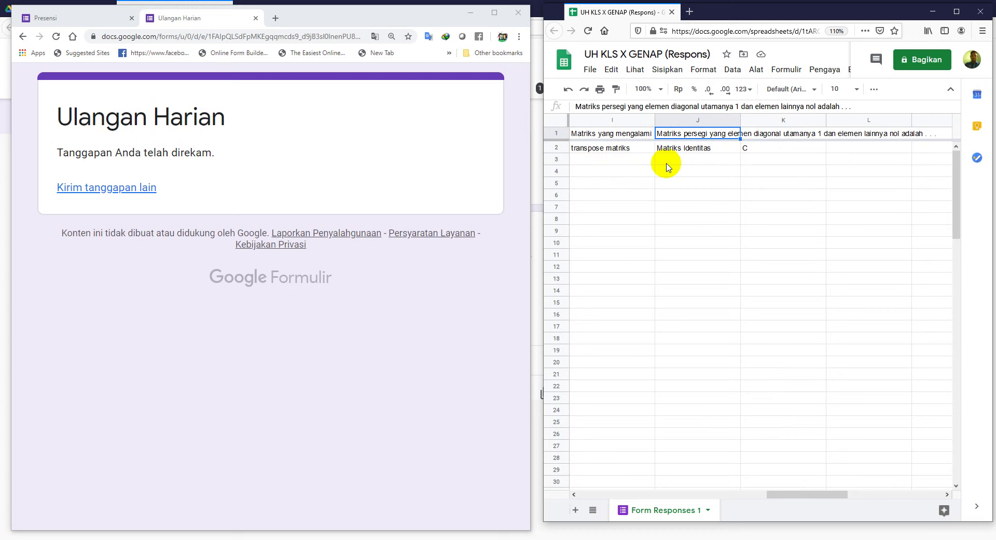
Step: Recheck the answers, then move back to the 8 / 10 score and the submission timestamp
{"action": "left_click", "coordinate": [674, 151]}
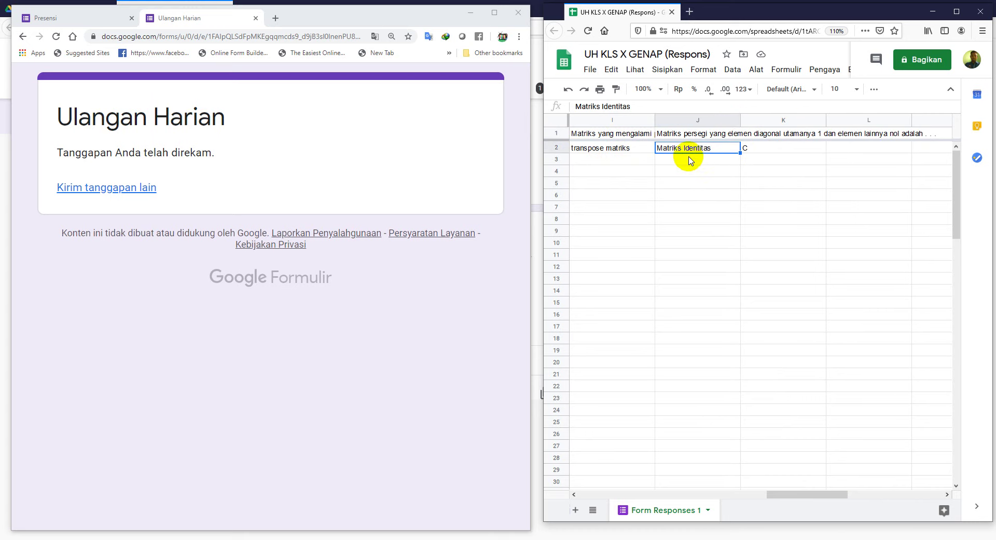
{"action": "left_click", "coordinate": [768, 151]}
{"action": "key", "text": "Left"}
{"action": "key", "text": "Left"}
{"action": "key", "text": "Left"}
{"action": "key", "text": "Left"}
{"action": "key", "text": "Left"}
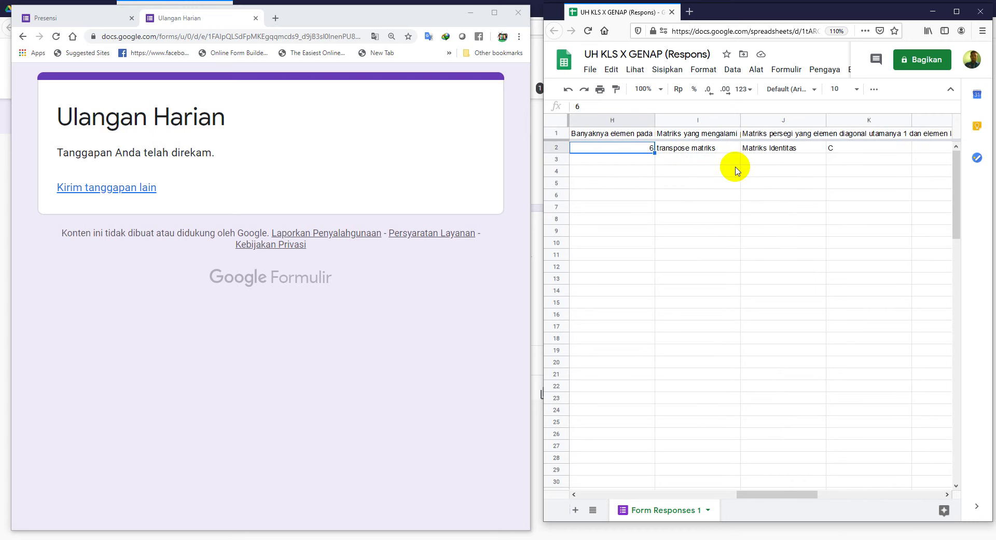
{"action": "key", "text": "Right"}
{"action": "key", "text": "Right"}
{"action": "key", "text": "Right"}
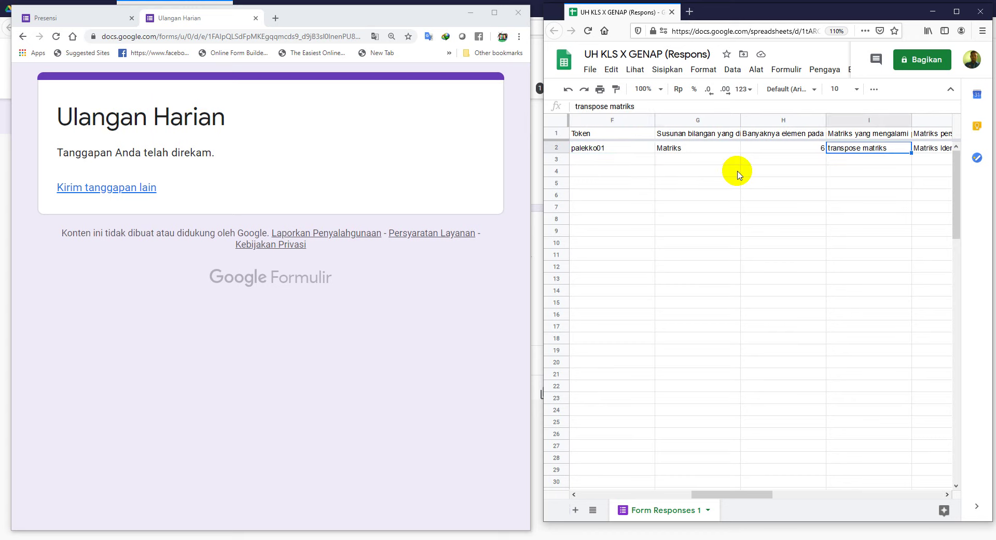
{"action": "key", "text": "Left"}
{"action": "key", "text": "Left"}
{"action": "key", "text": "Left"}
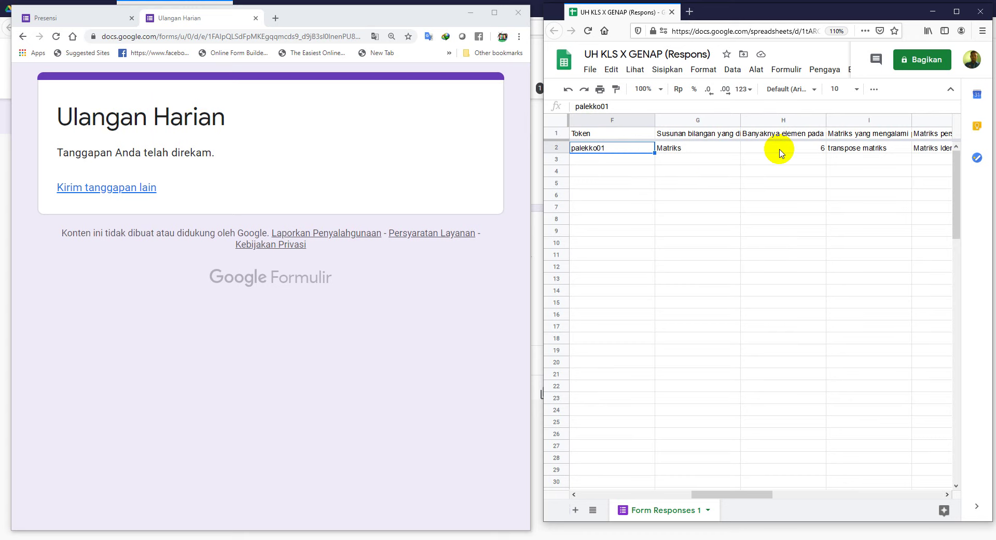
{"action": "key", "text": "Left"}
{"action": "key", "text": "Right"}
{"action": "key", "text": "Left"}
{"action": "key", "text": "Left"}
{"action": "key", "text": "Left"}
{"action": "key", "text": "Left"}
{"action": "key", "text": "Right"}
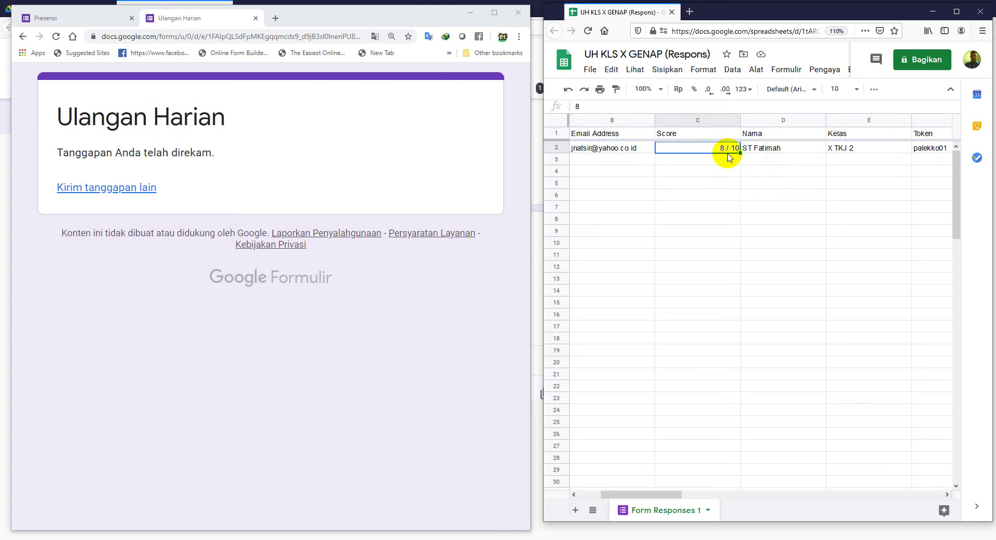
{"action": "key", "text": "Left"}
{"action": "key", "text": "Left"}
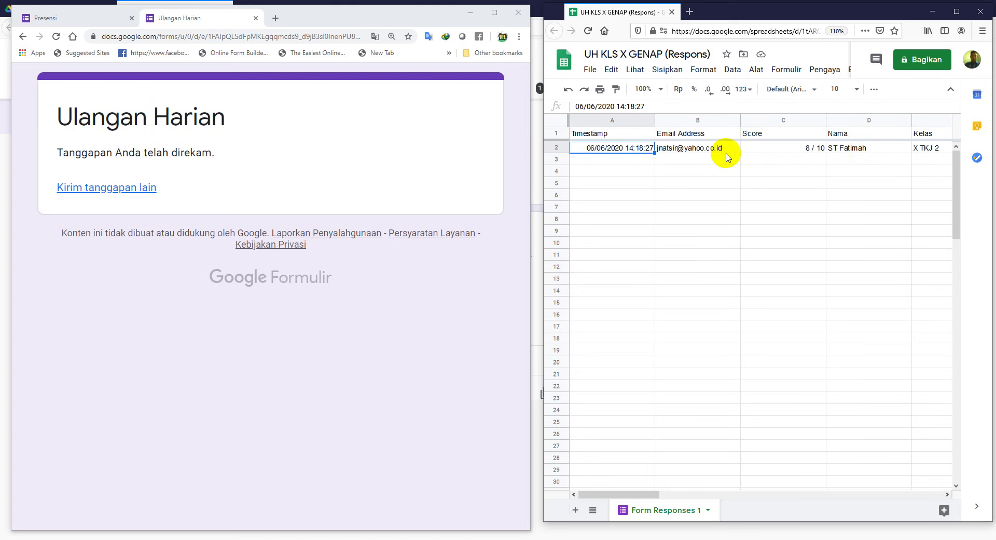